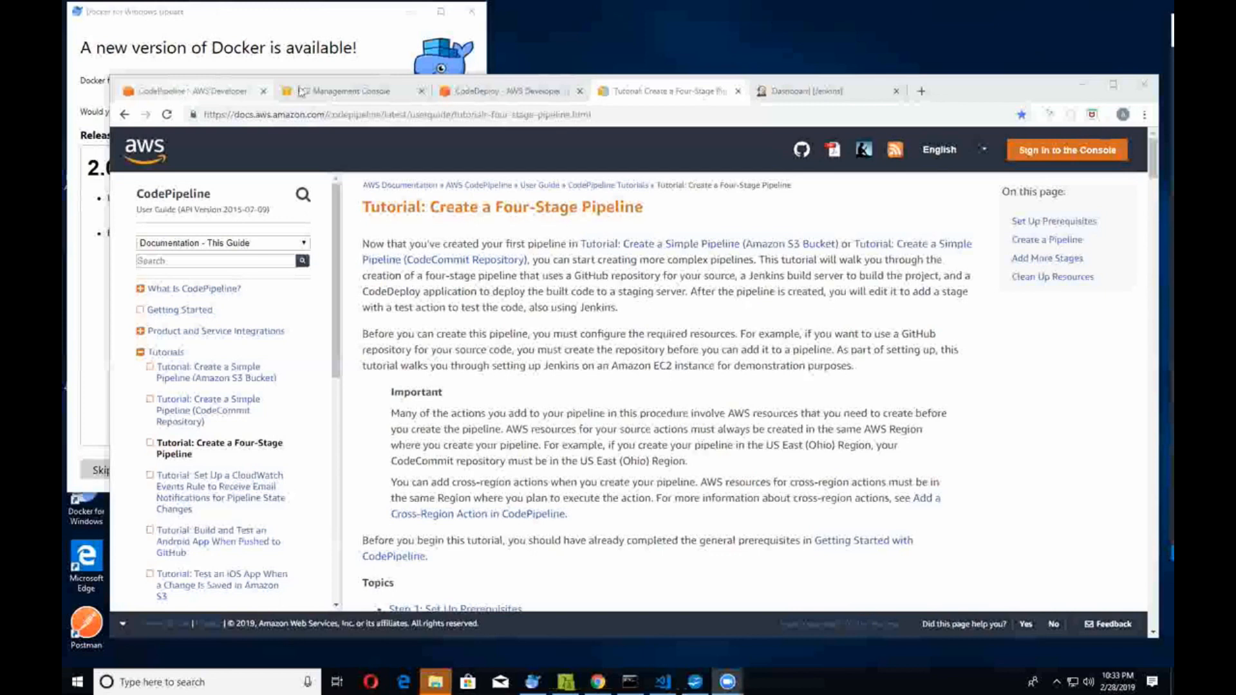
Step: View the details of the CodeDeploy test, CodeDeploy production and JenkinsPipelineTest instances in the EC2 console
{"action": "left_click", "coordinate": [338, 90]}
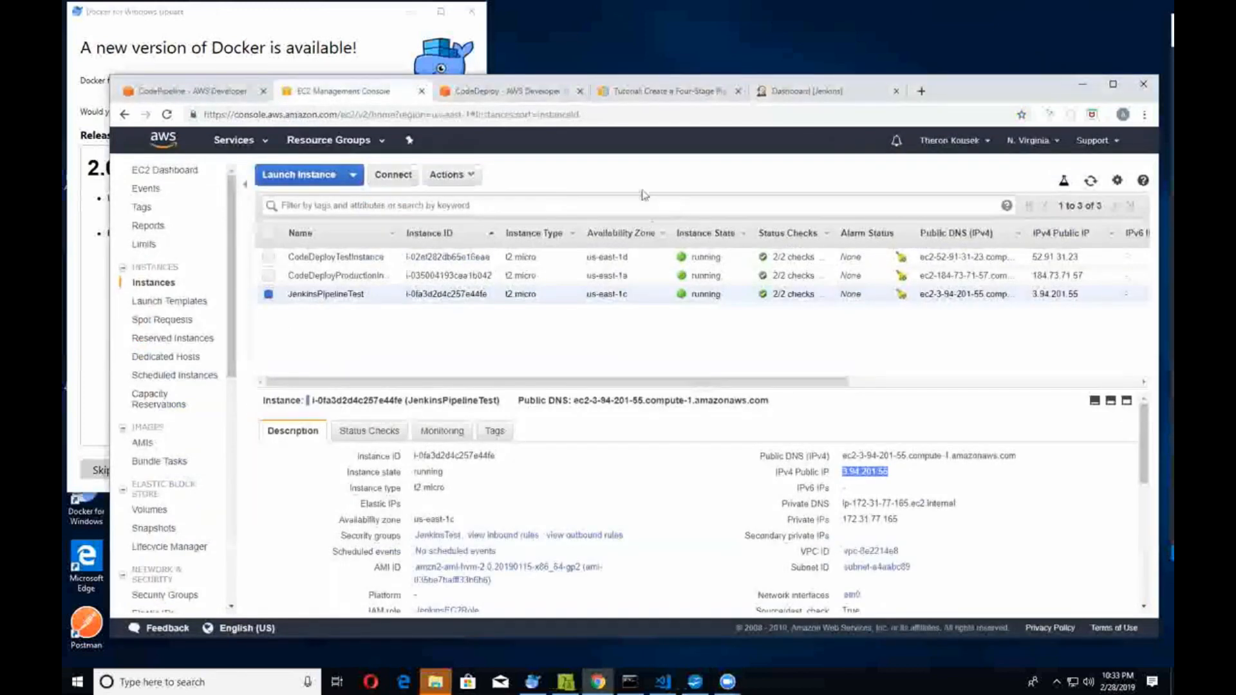
{"action": "left_click", "coordinate": [325, 258]}
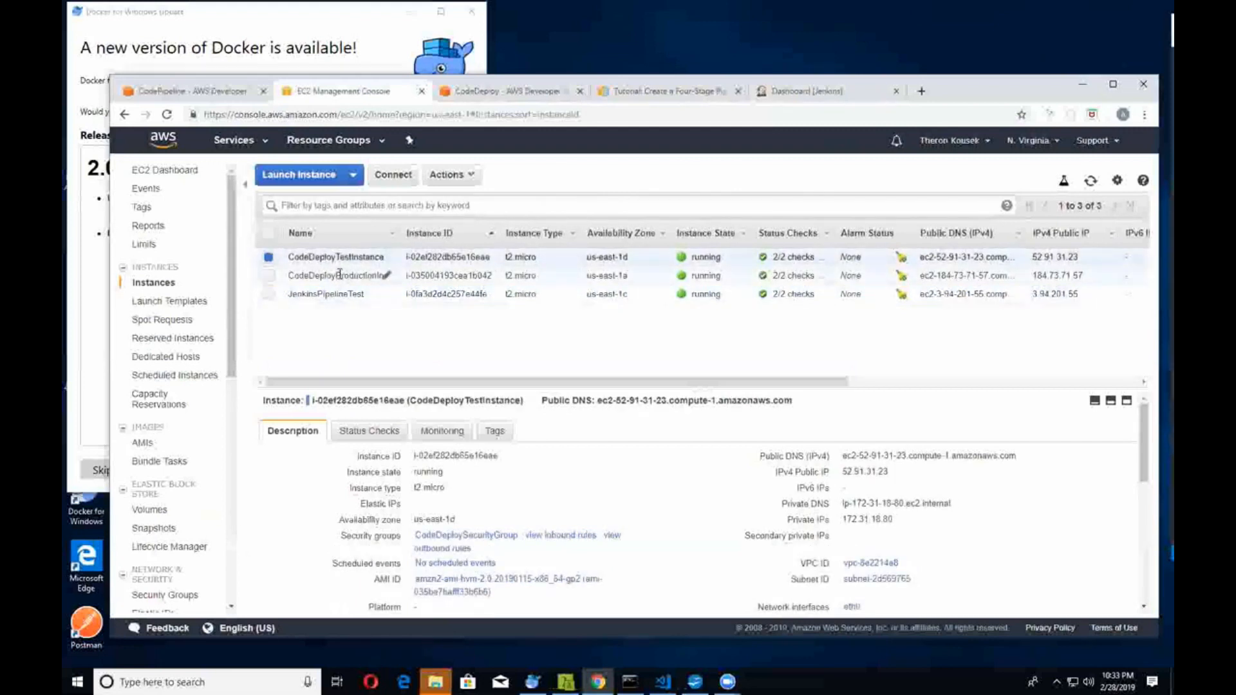
{"action": "left_click", "coordinate": [339, 275]}
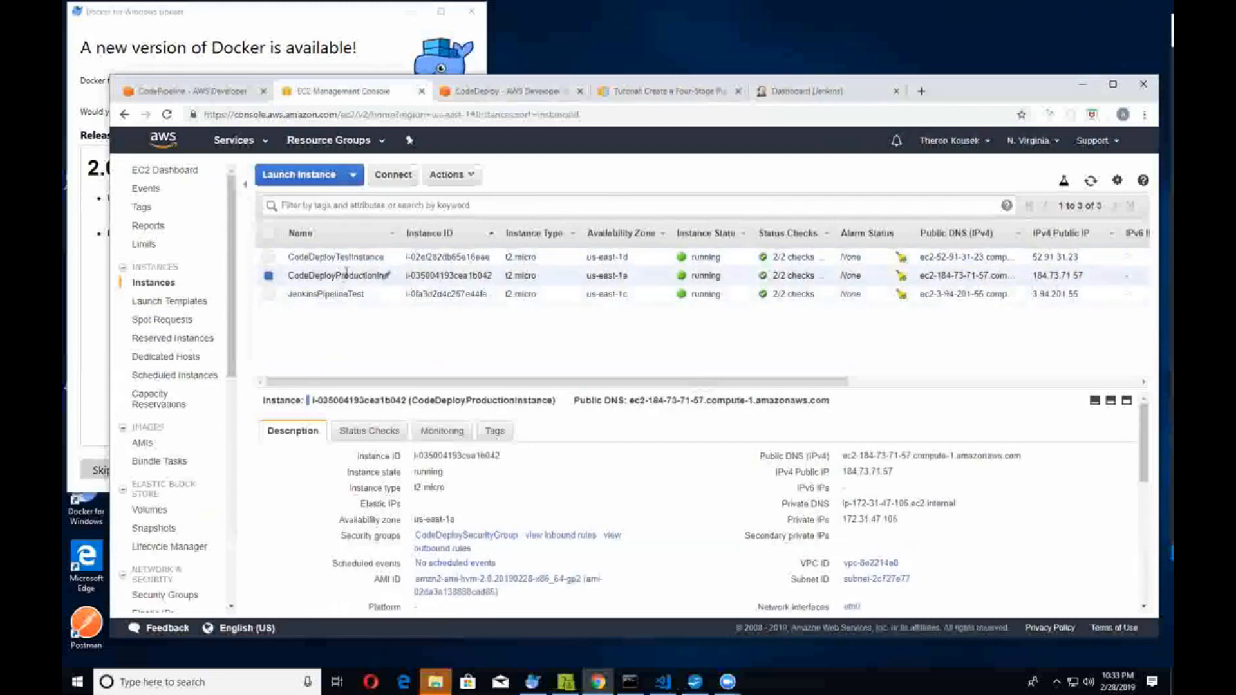
{"action": "left_click", "coordinate": [327, 295]}
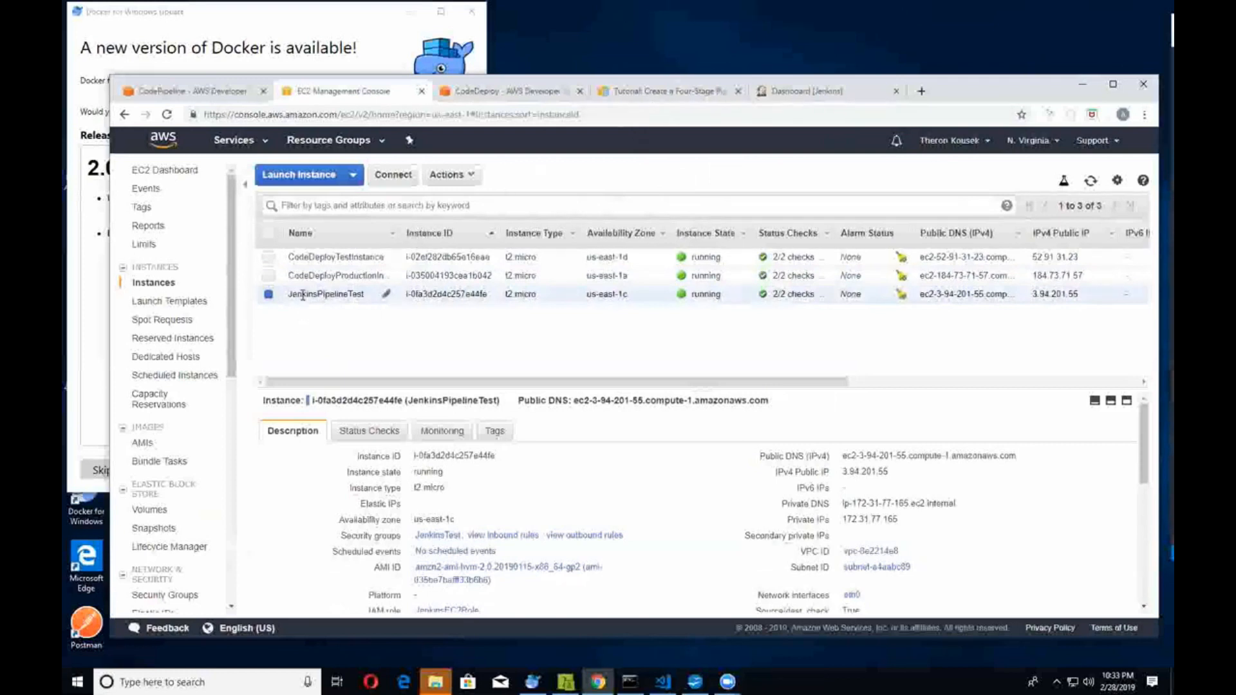
Step: Compare the IP address of the Jenkins dashboard with the public IPv4 address of the JenkinsPipelineTest instance
{"action": "left_click", "coordinate": [792, 95]}
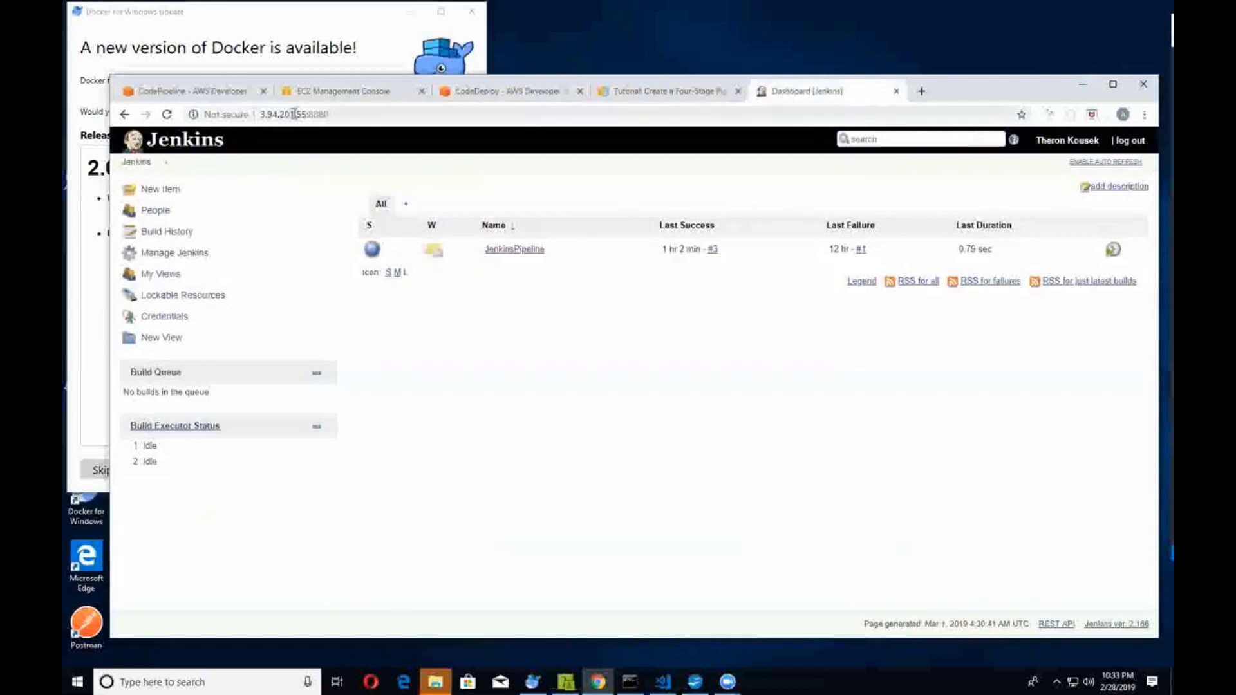
{"action": "left_click_drag", "start_coordinate": [309, 114], "coordinate": [261, 114]}
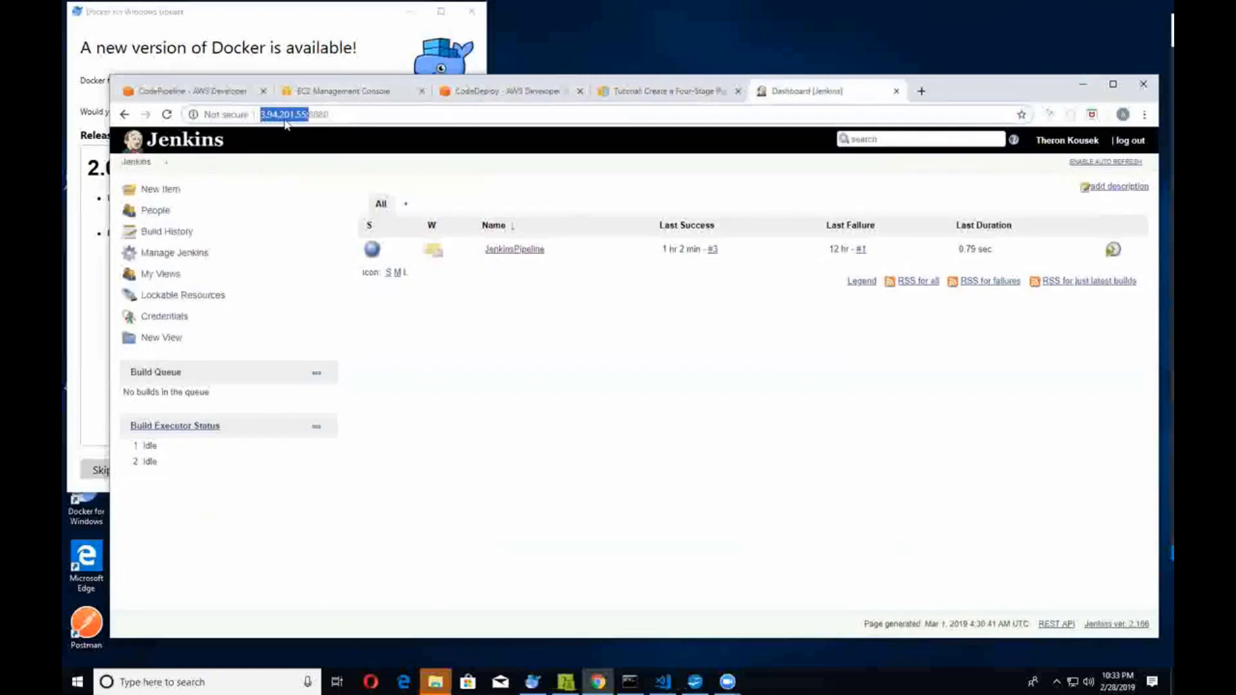
{"action": "left_click", "coordinate": [366, 92]}
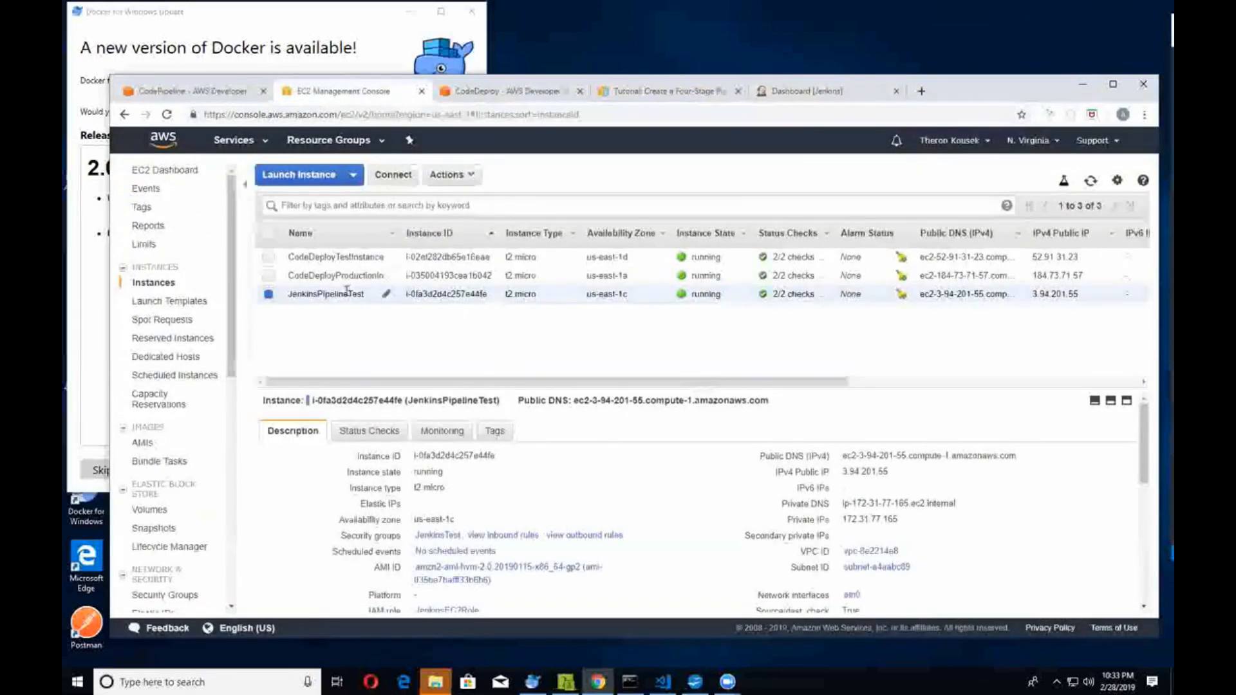
{"action": "left_click_drag", "start_coordinate": [842, 472], "coordinate": [886, 472]}
Step: Bring up the four-stage pipeline tutorial and the JenkinsPipeline page in CodePipeline, and maximize the browser window
{"action": "left_click", "coordinate": [663, 92]}
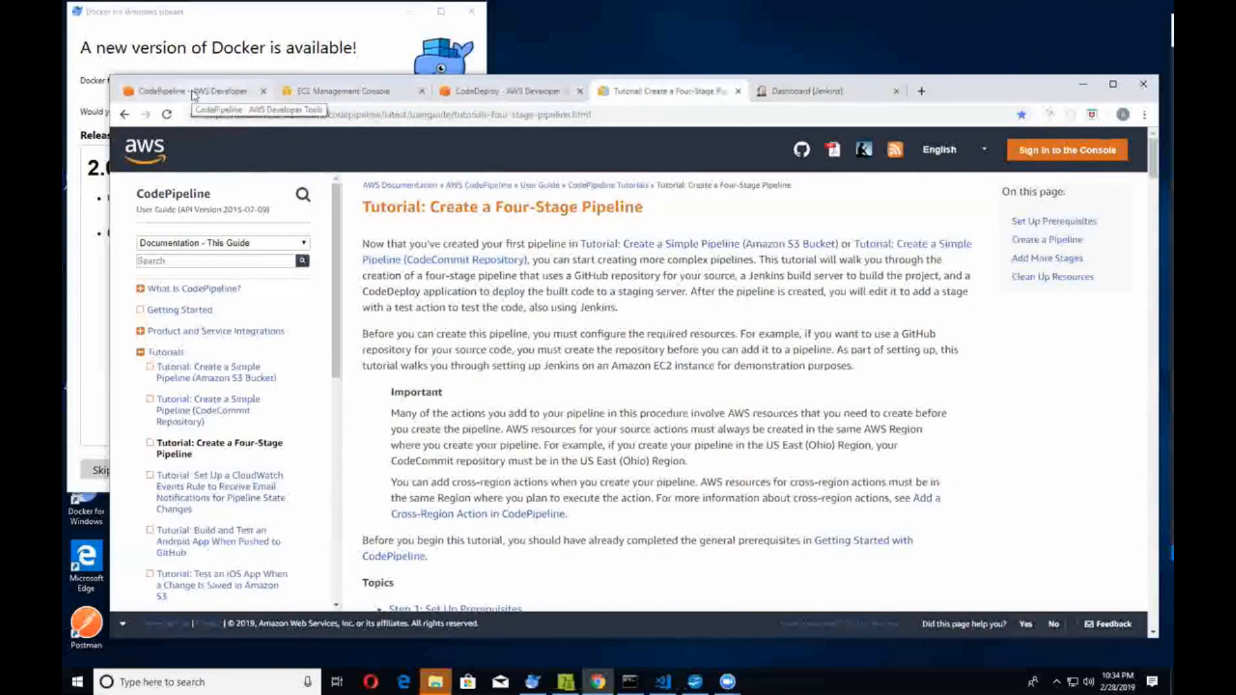
{"action": "left_click", "coordinate": [194, 93]}
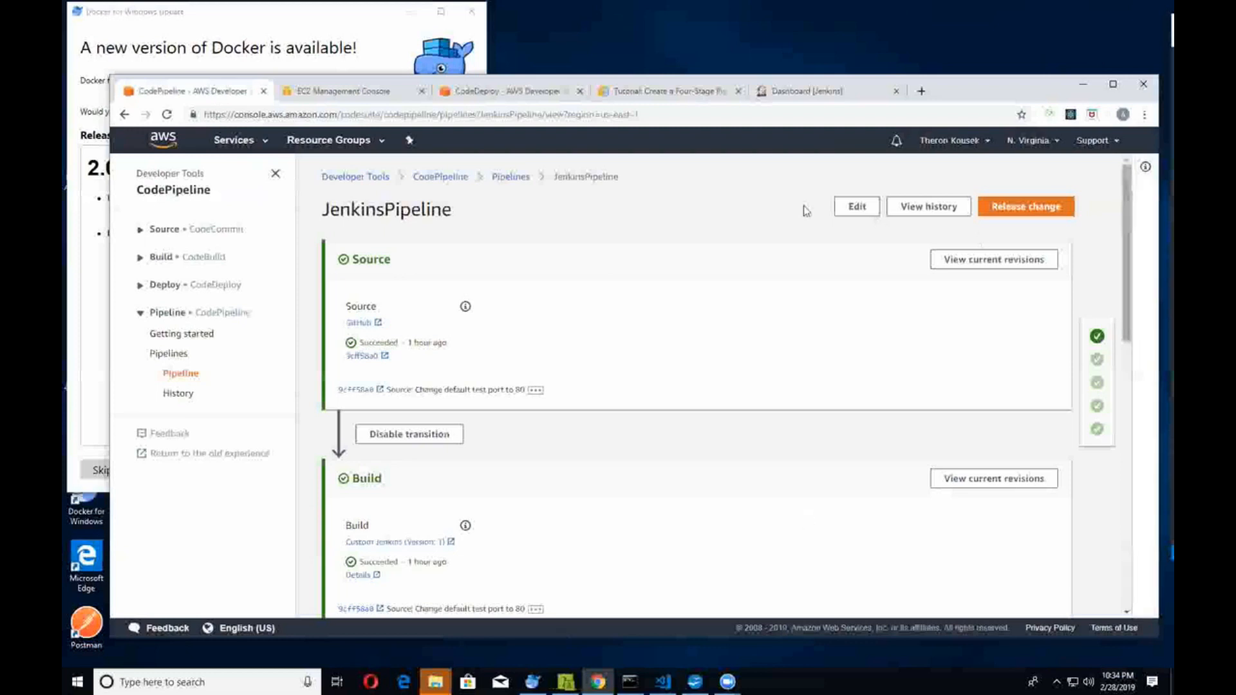
{"action": "double_click", "coordinate": [960, 84]}
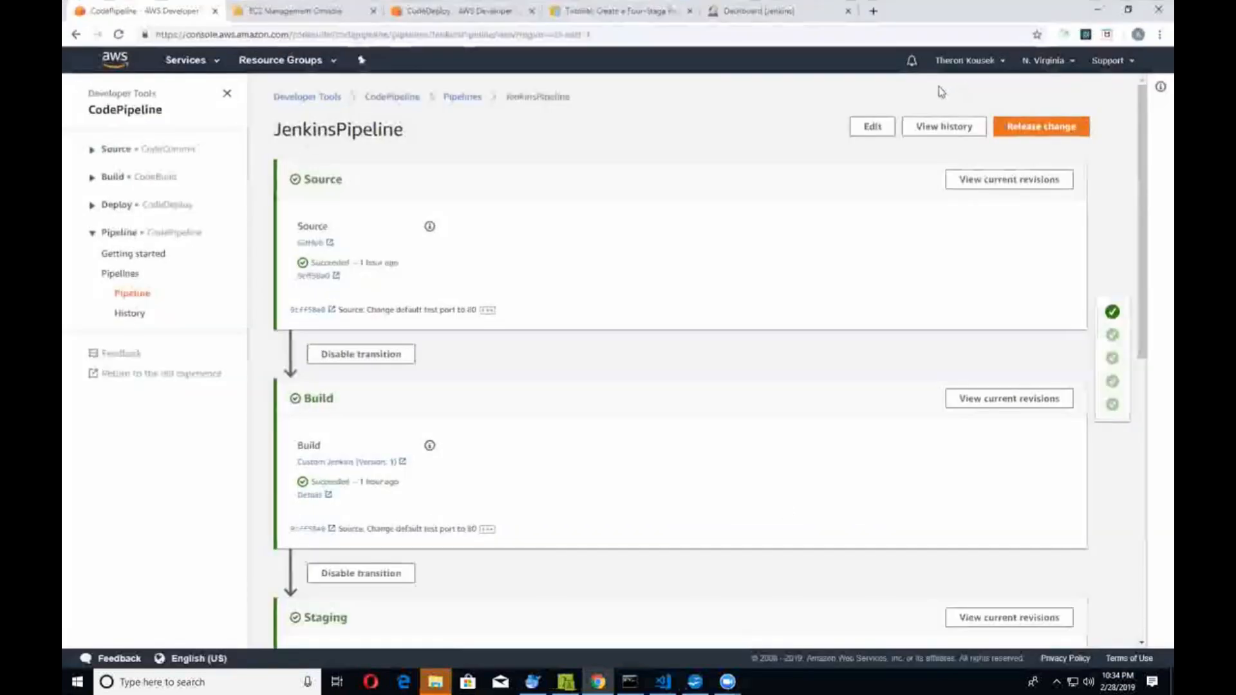
Step: Return to JenkinsPipeline after a look at the tutorial and review its stages from Source to Production
{"action": "left_click", "coordinate": [620, 11]}
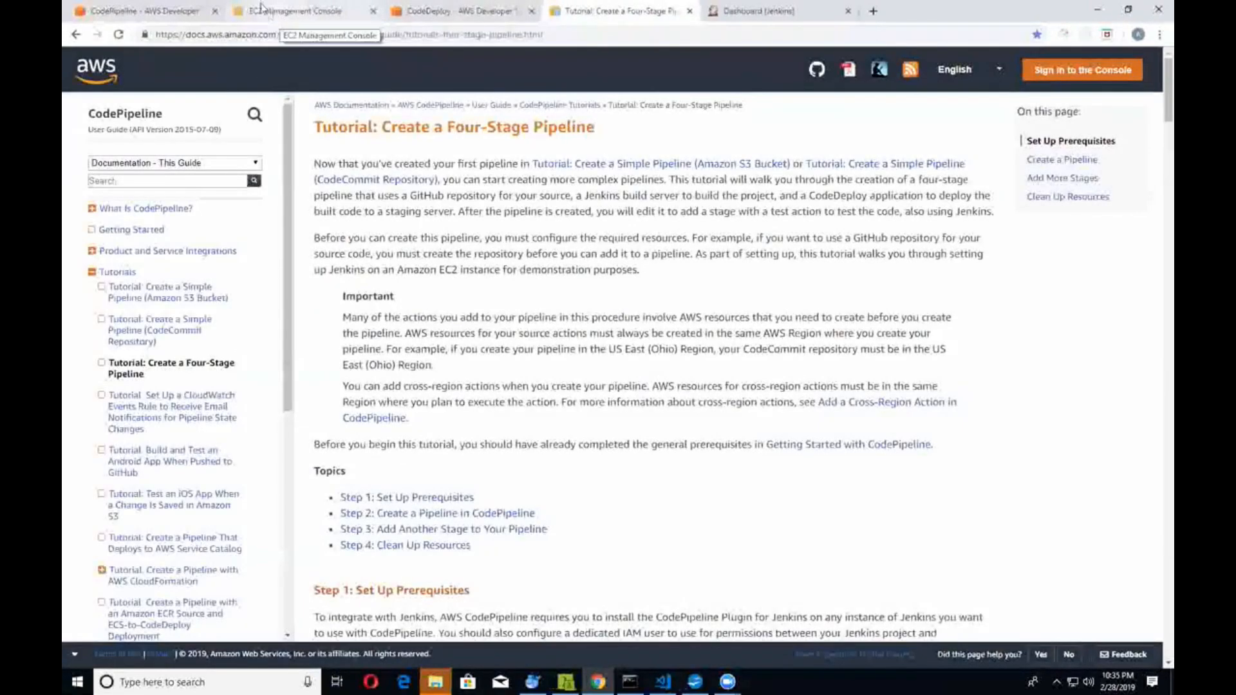
{"action": "left_click", "coordinate": [125, 15]}
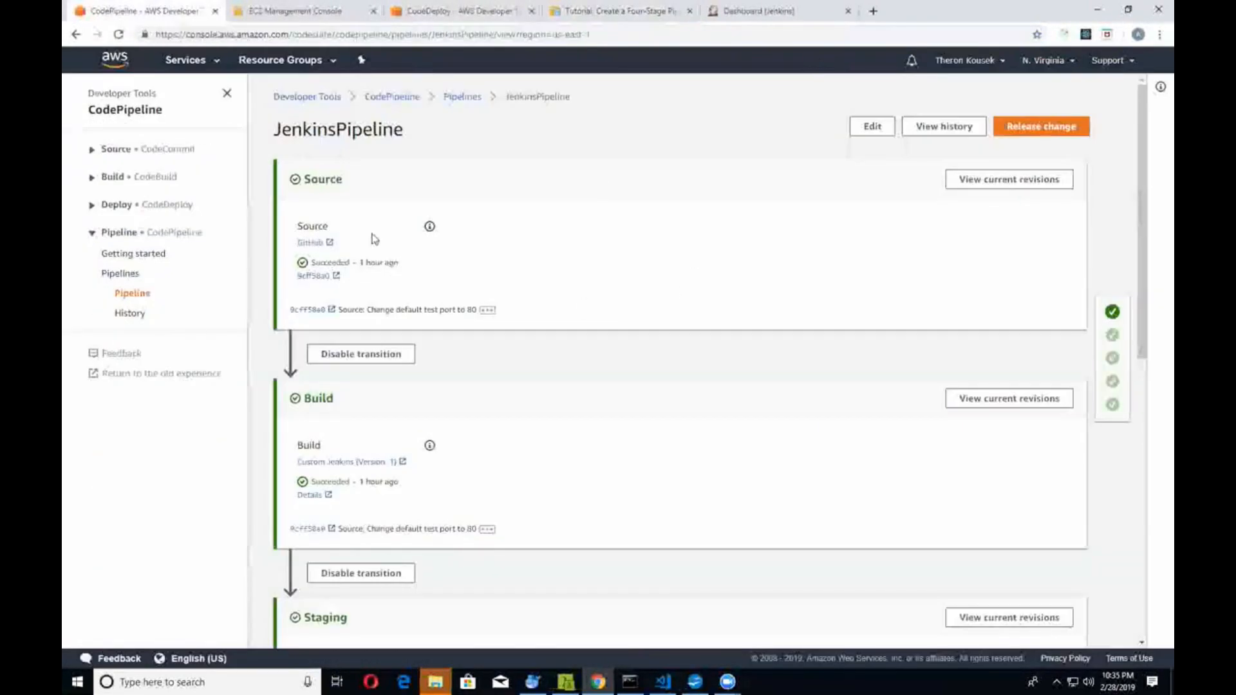
{"action": "scroll", "coordinate": [651, 259], "scroll_direction": "down", "scroll_amount": 9}
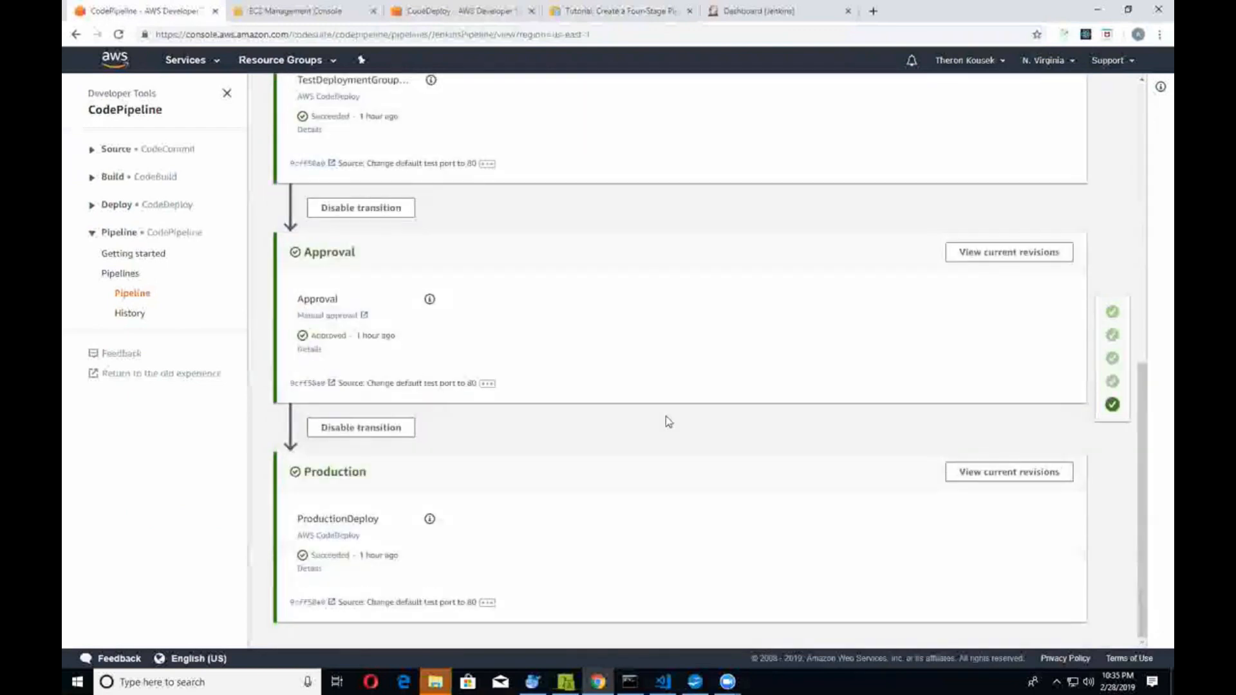
{"action": "scroll", "coordinate": [666, 422], "scroll_direction": "up", "scroll_amount": 10}
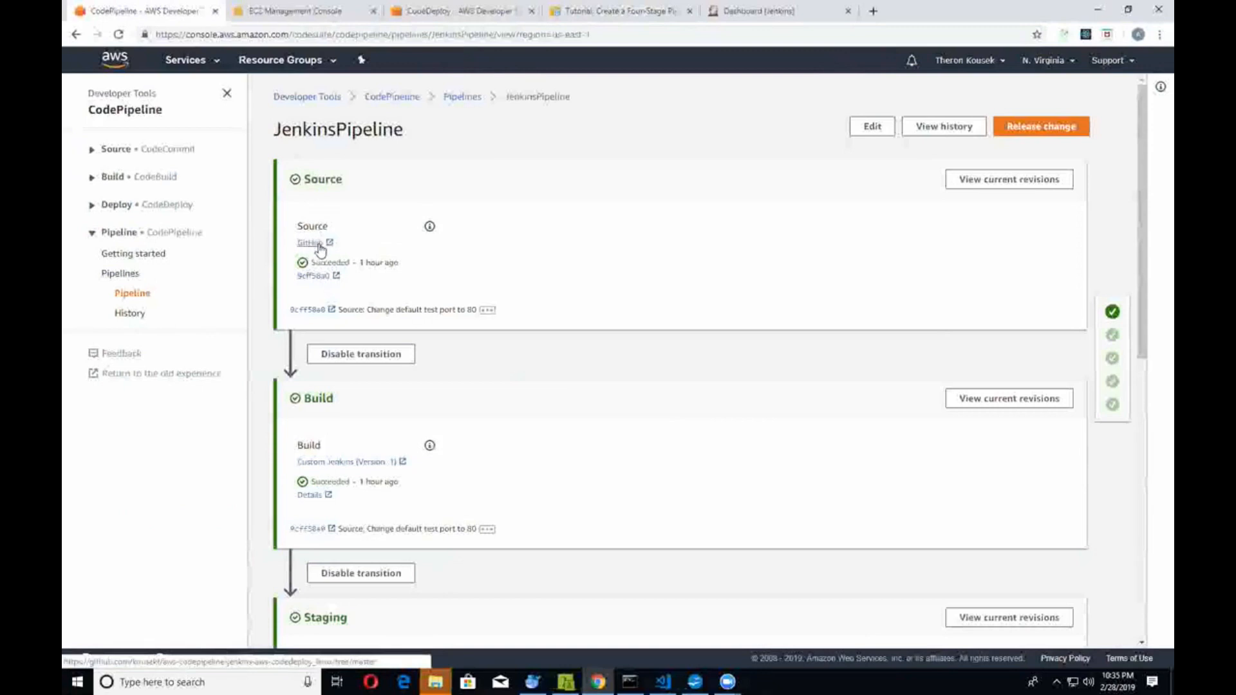
Step: Check the configuration details of the pipeline's Source action and Build action, highlighting the Build action's project name
{"action": "left_click", "coordinate": [429, 227]}
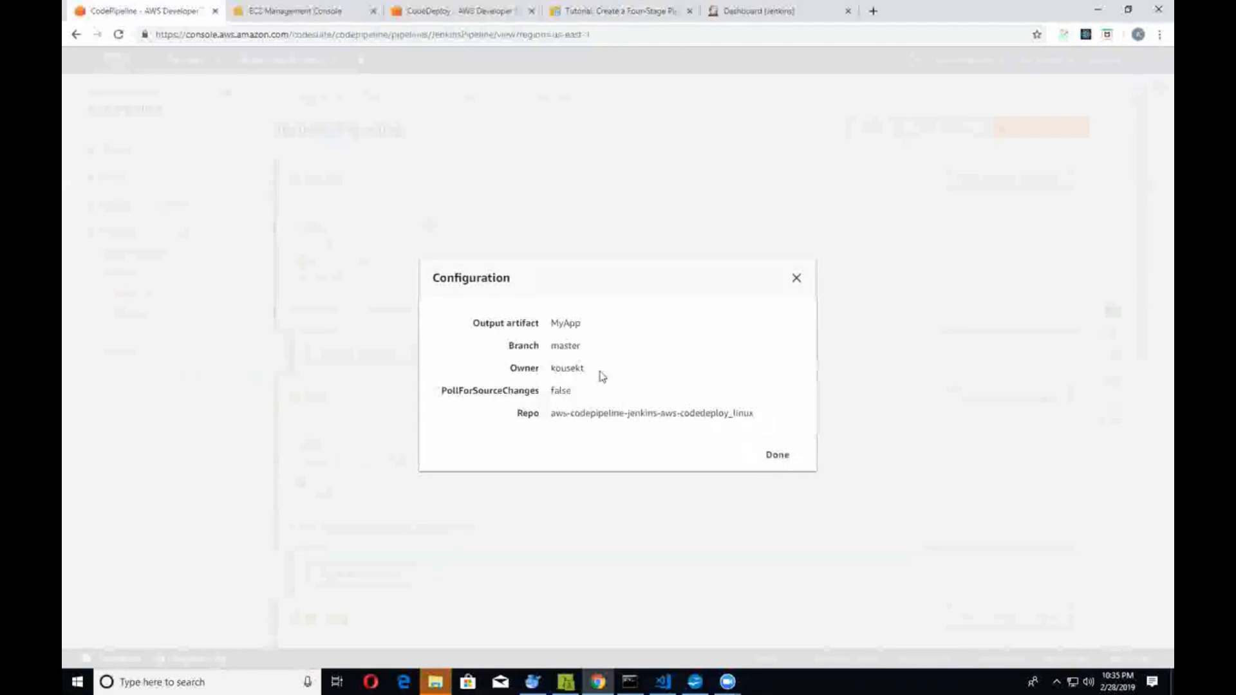
{"action": "left_click", "coordinate": [776, 456]}
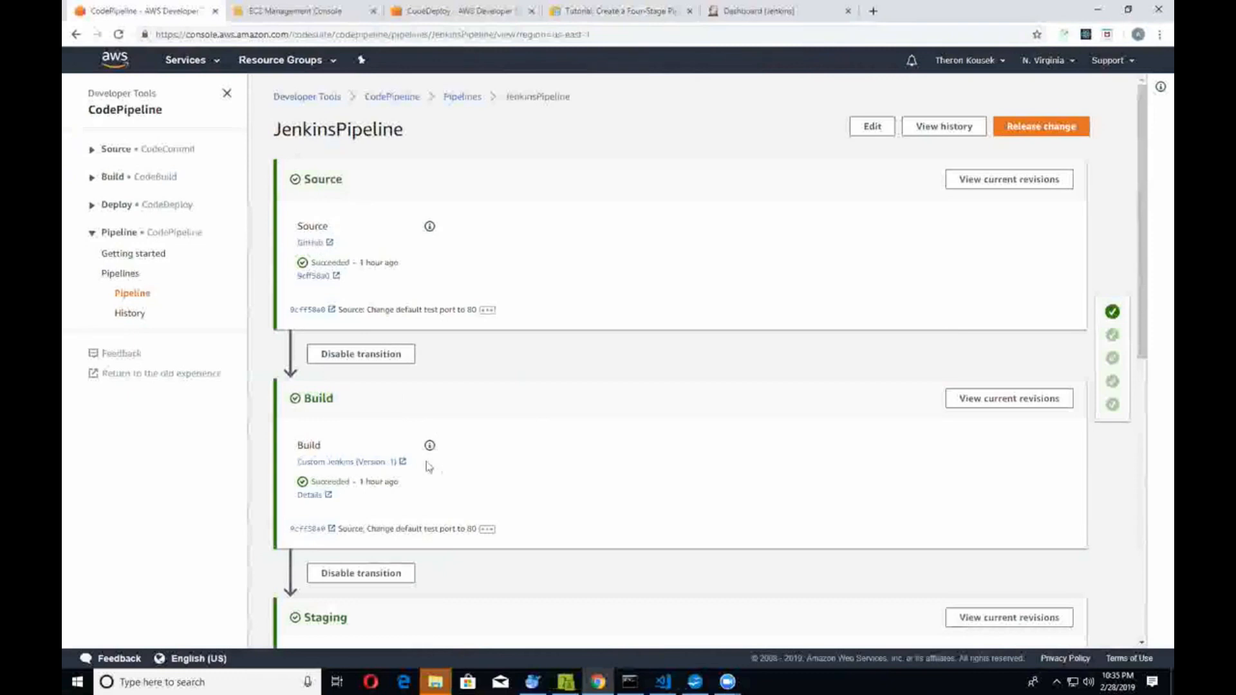
{"action": "scroll", "coordinate": [346, 476], "scroll_direction": "down", "scroll_amount": 1}
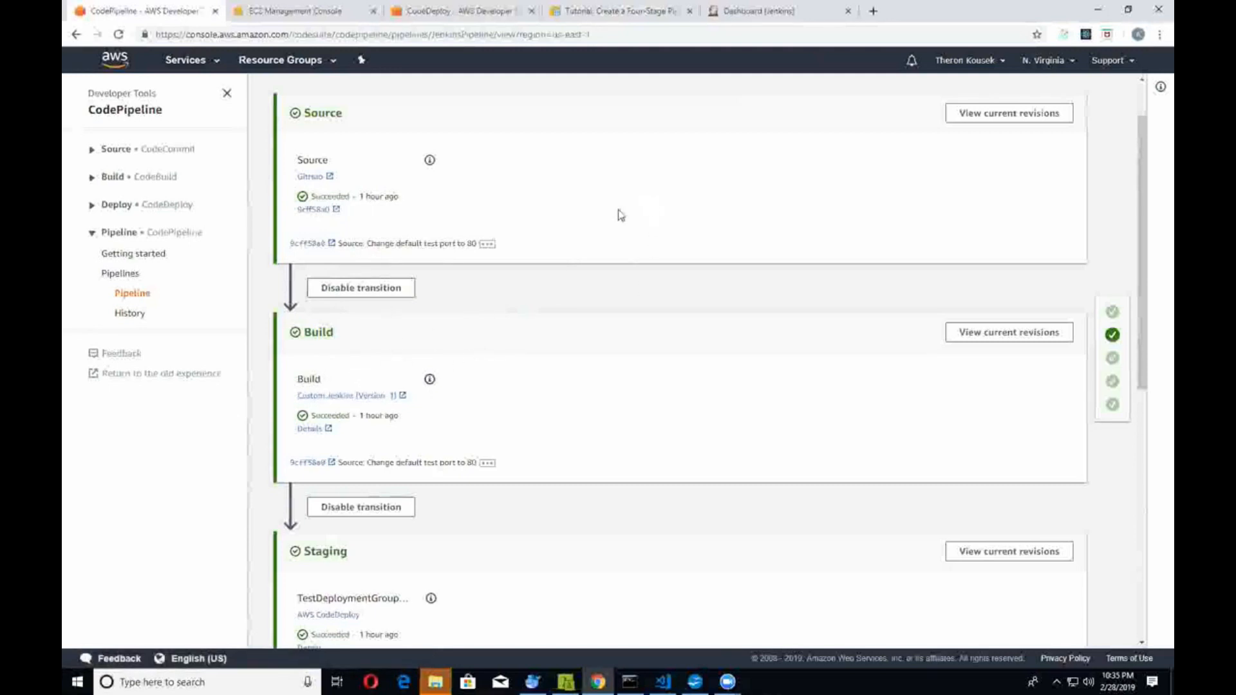
{"action": "left_click", "coordinate": [429, 382]}
{"action": "double_click", "coordinate": [534, 392]}
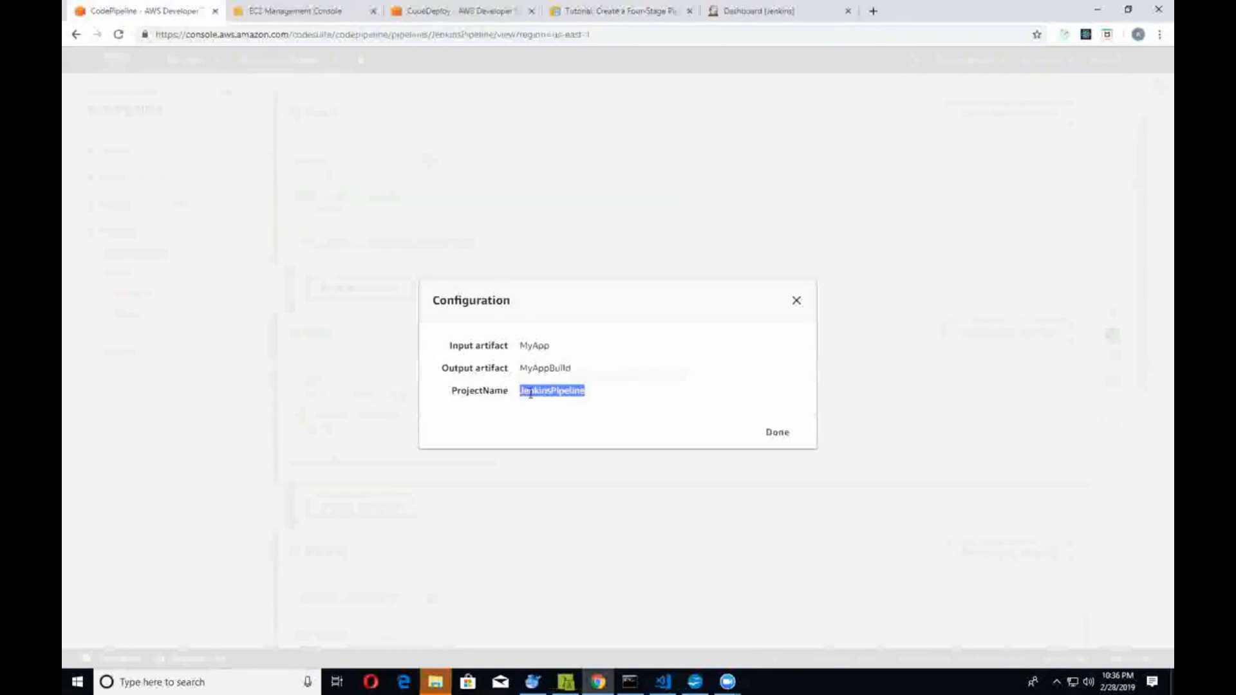
Step: Open the configuration of the JenkinsPipeline project in Jenkins
{"action": "left_click", "coordinate": [751, 13]}
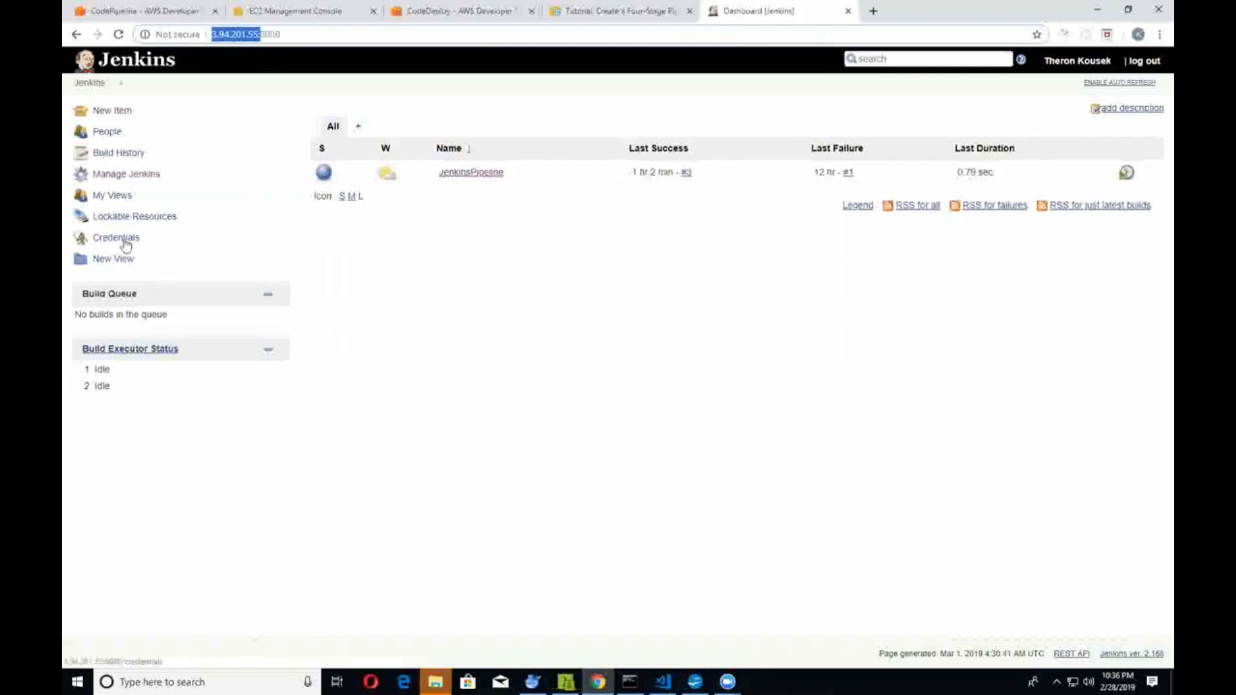
{"action": "left_click", "coordinate": [472, 172]}
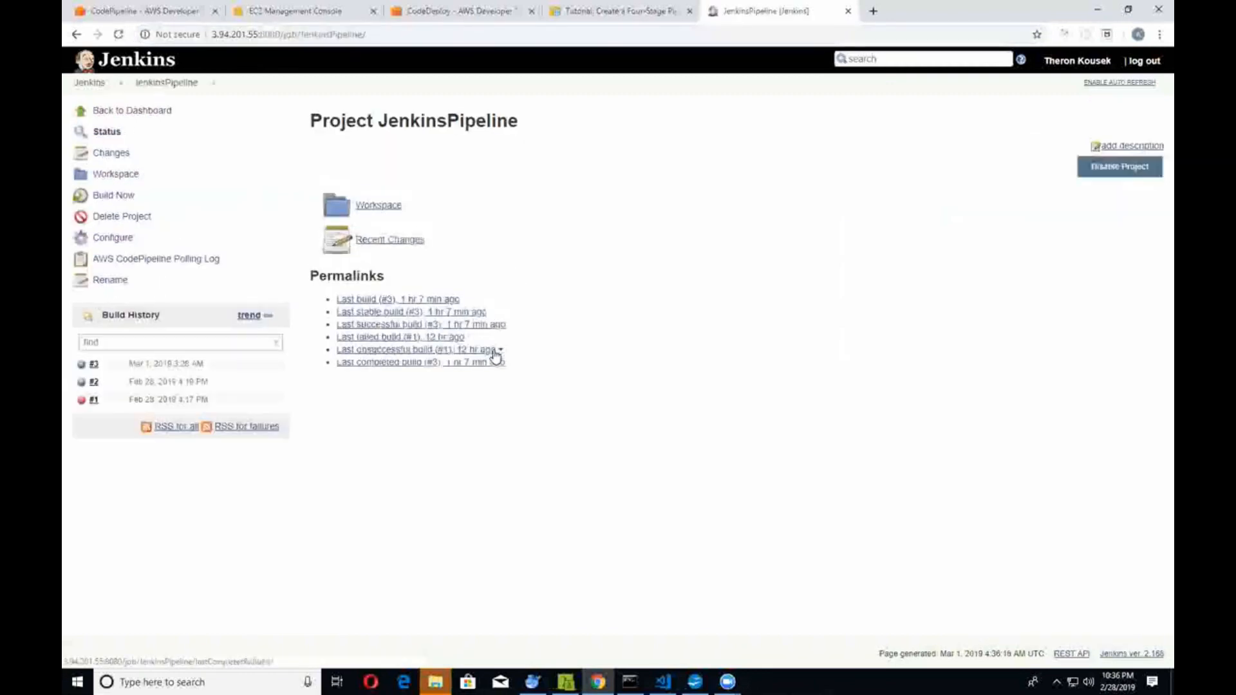
{"action": "left_click", "coordinate": [113, 238]}
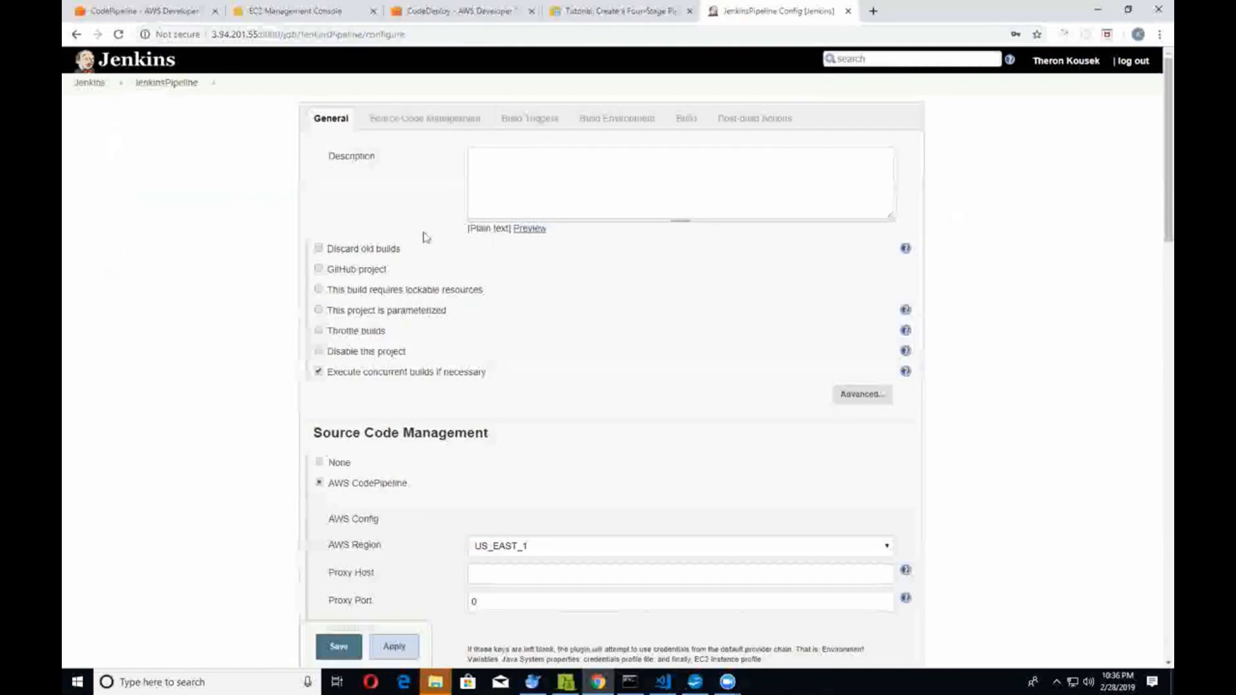
Step: Review the Jenkins project's source code management, build triggers, shell build command and post-build publisher settings
{"action": "scroll", "coordinate": [389, 305], "scroll_direction": "down", "scroll_amount": 3}
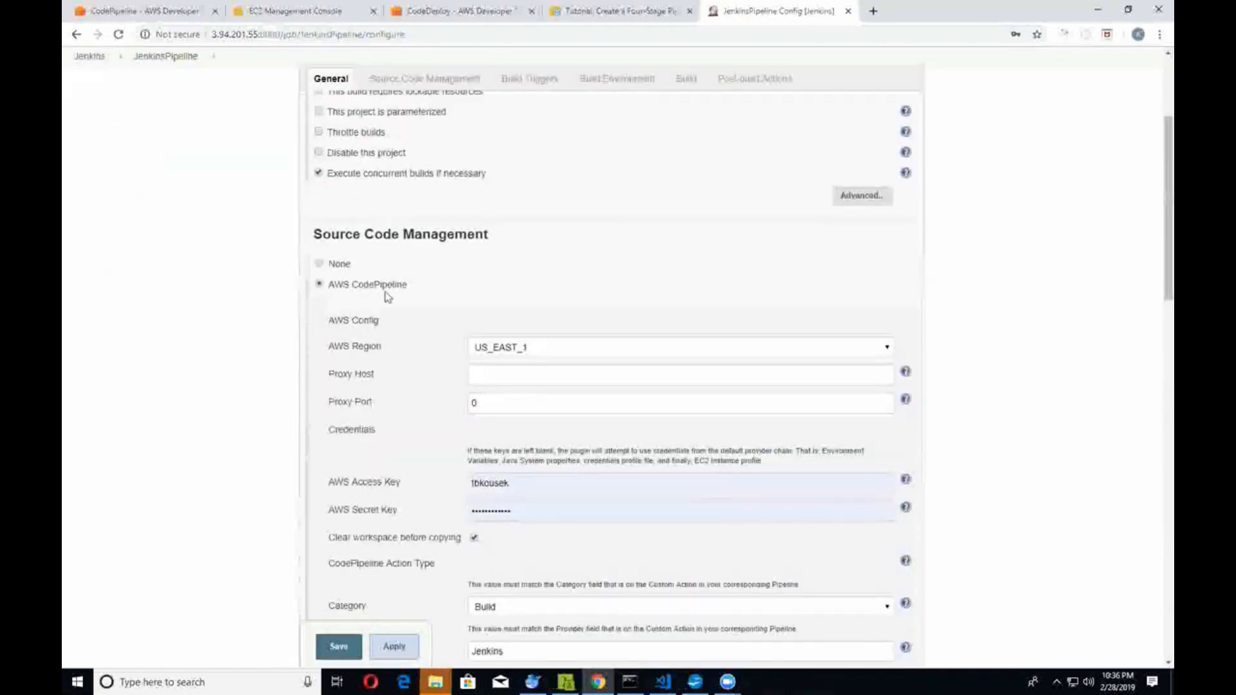
{"action": "scroll", "coordinate": [496, 430], "scroll_direction": "down", "scroll_amount": 2}
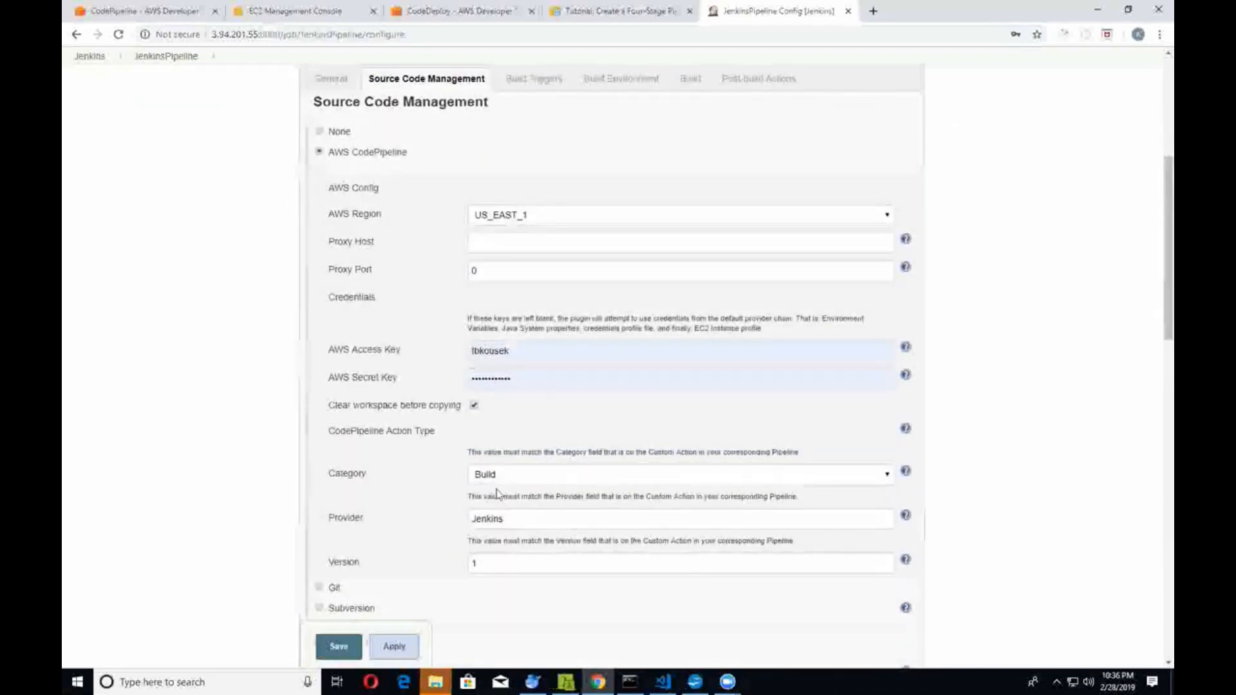
{"action": "scroll", "coordinate": [496, 482], "scroll_direction": "down", "scroll_amount": 2}
{"action": "scroll", "coordinate": [493, 523], "scroll_direction": "down", "scroll_amount": 3}
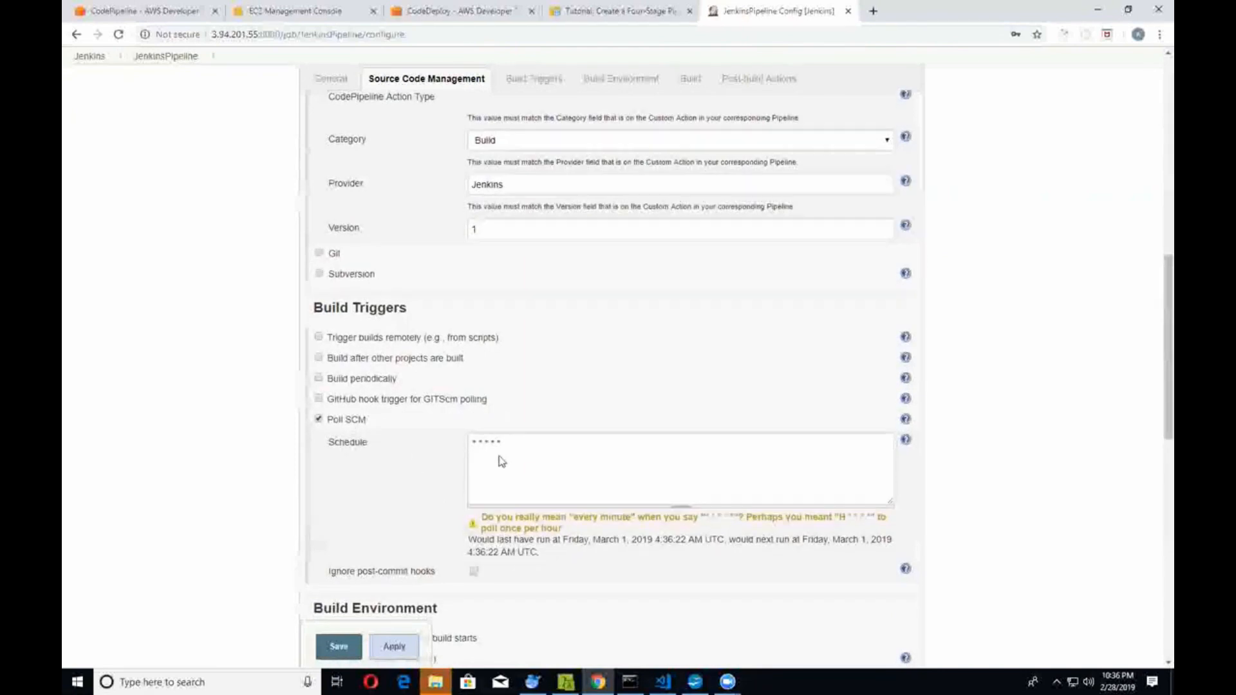
{"action": "scroll", "coordinate": [499, 461], "scroll_direction": "down", "scroll_amount": 6}
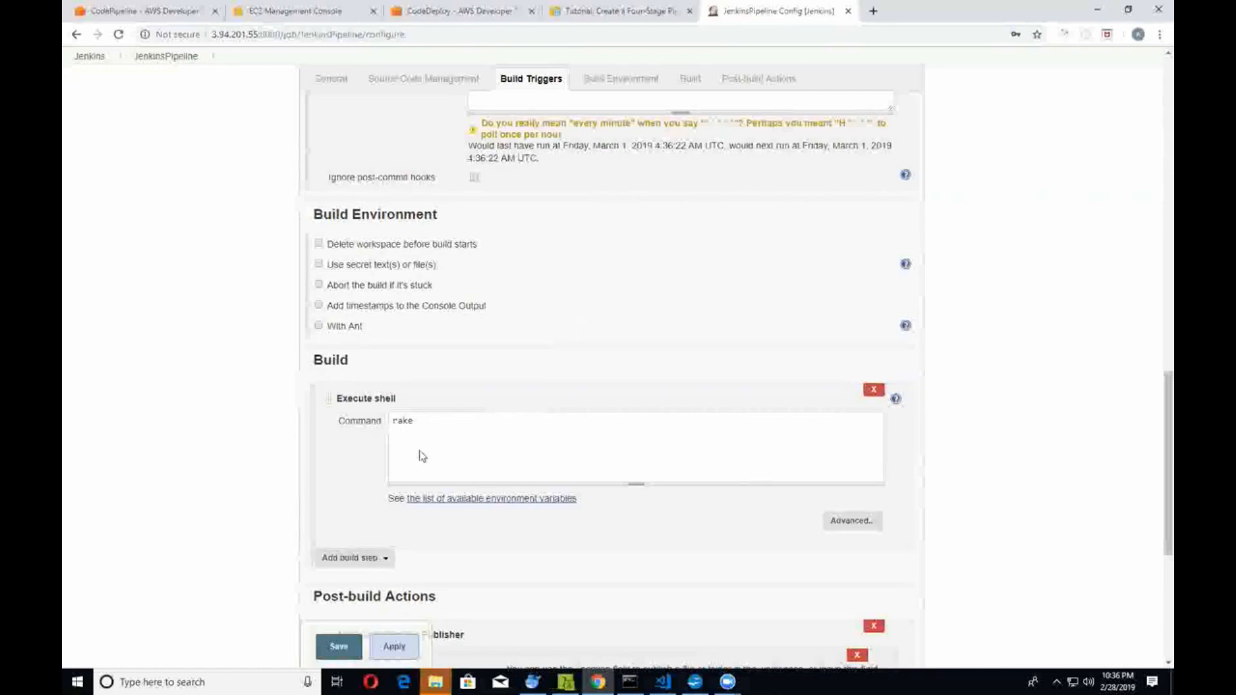
{"action": "scroll", "coordinate": [582, 457], "scroll_direction": "down", "scroll_amount": 3}
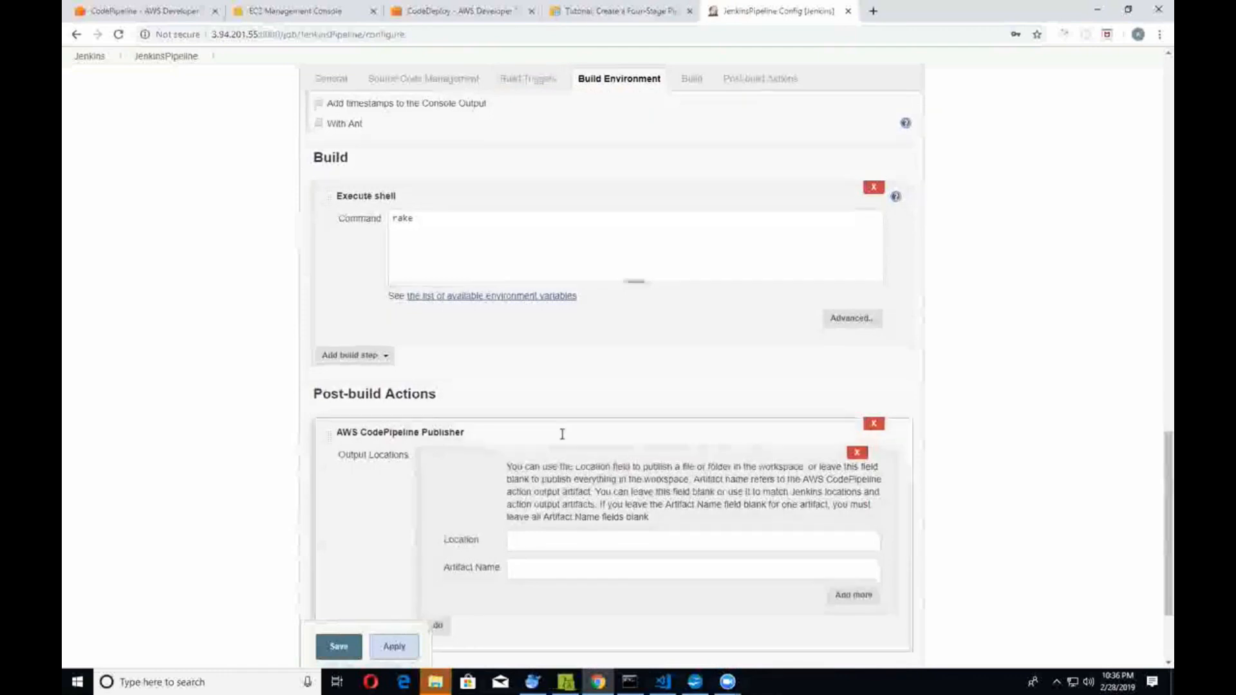
{"action": "scroll", "coordinate": [564, 433], "scroll_direction": "down", "scroll_amount": 2}
{"action": "scroll", "coordinate": [542, 227], "scroll_direction": "up", "scroll_amount": 1}
{"action": "scroll", "coordinate": [542, 227], "scroll_direction": "up", "scroll_amount": 2}
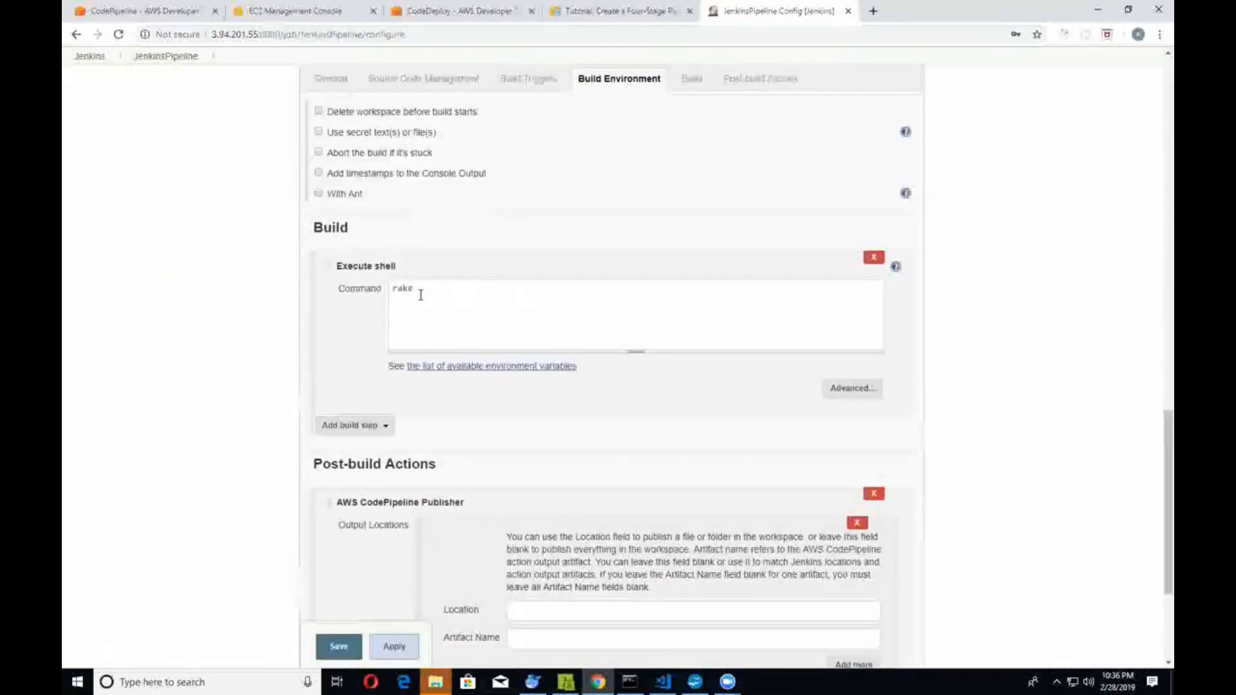
Step: Glance at the four-stage pipeline tutorial and return to the Jenkins project's post-build action settings
{"action": "left_click", "coordinate": [590, 11]}
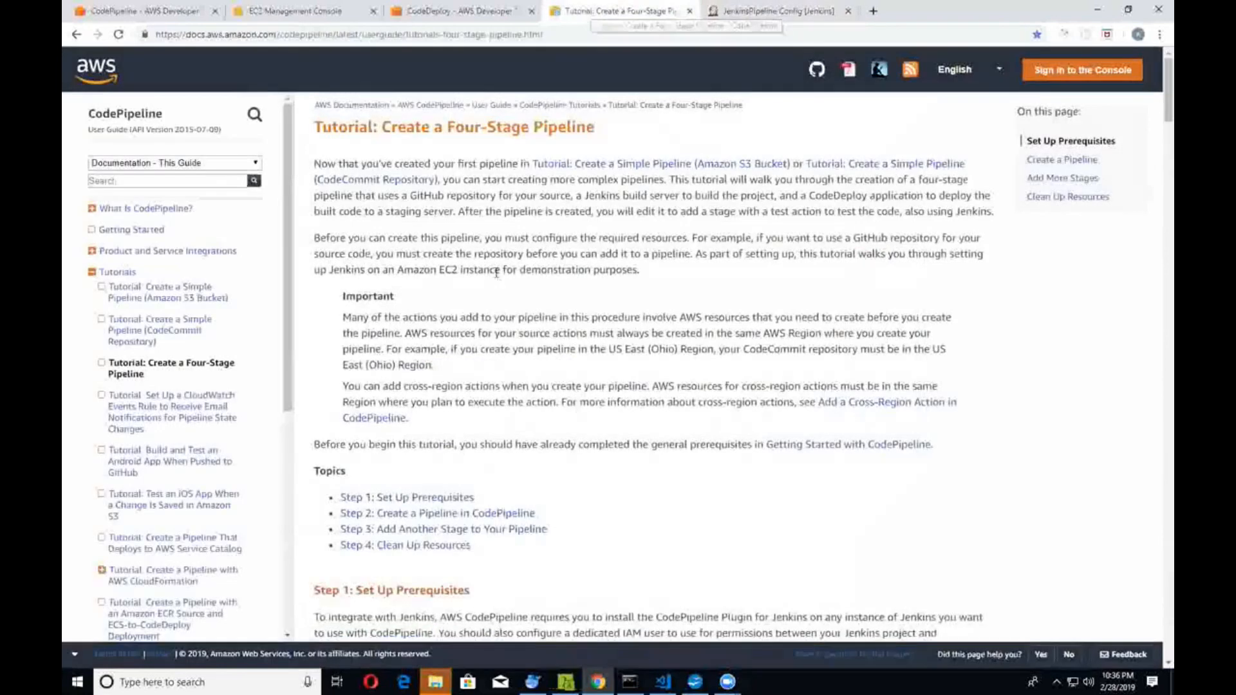
{"action": "left_click", "coordinate": [772, 12]}
{"action": "scroll", "coordinate": [455, 546], "scroll_direction": "down", "scroll_amount": 2}
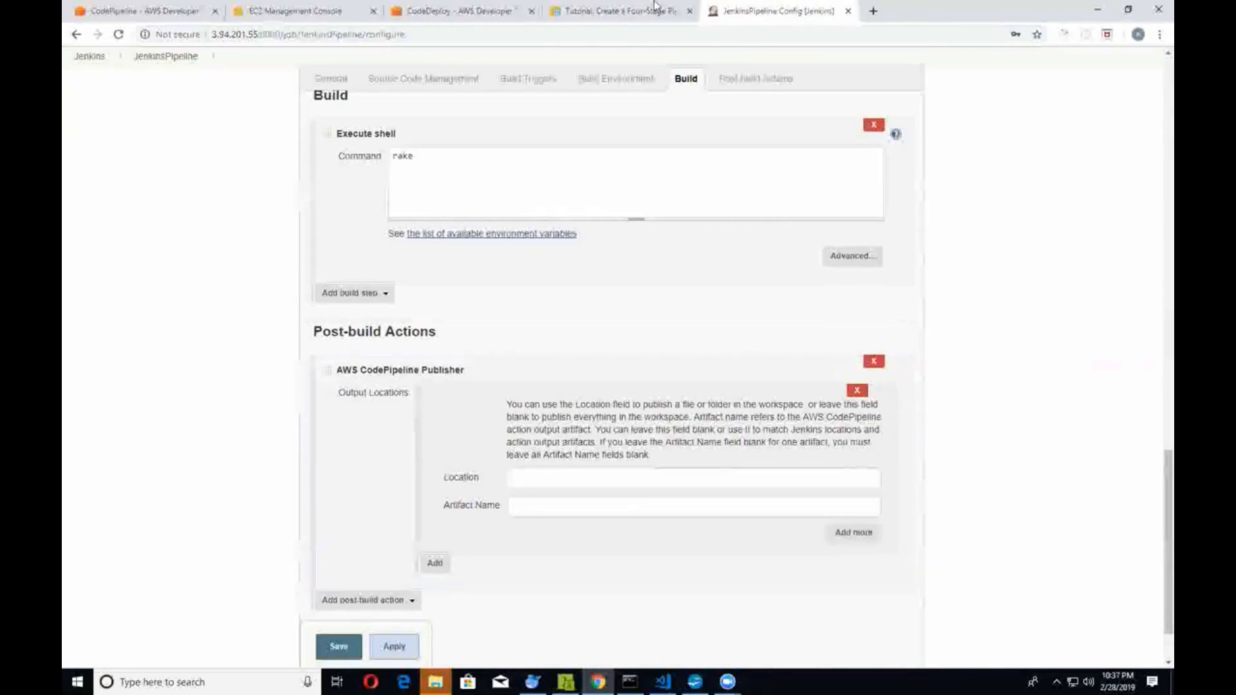
Step: Close the Build action's configuration details in CodePipeline and view the Staging stage
{"action": "left_click", "coordinate": [142, 11]}
{"action": "left_click", "coordinate": [349, 452]}
{"action": "left_click", "coordinate": [779, 433]}
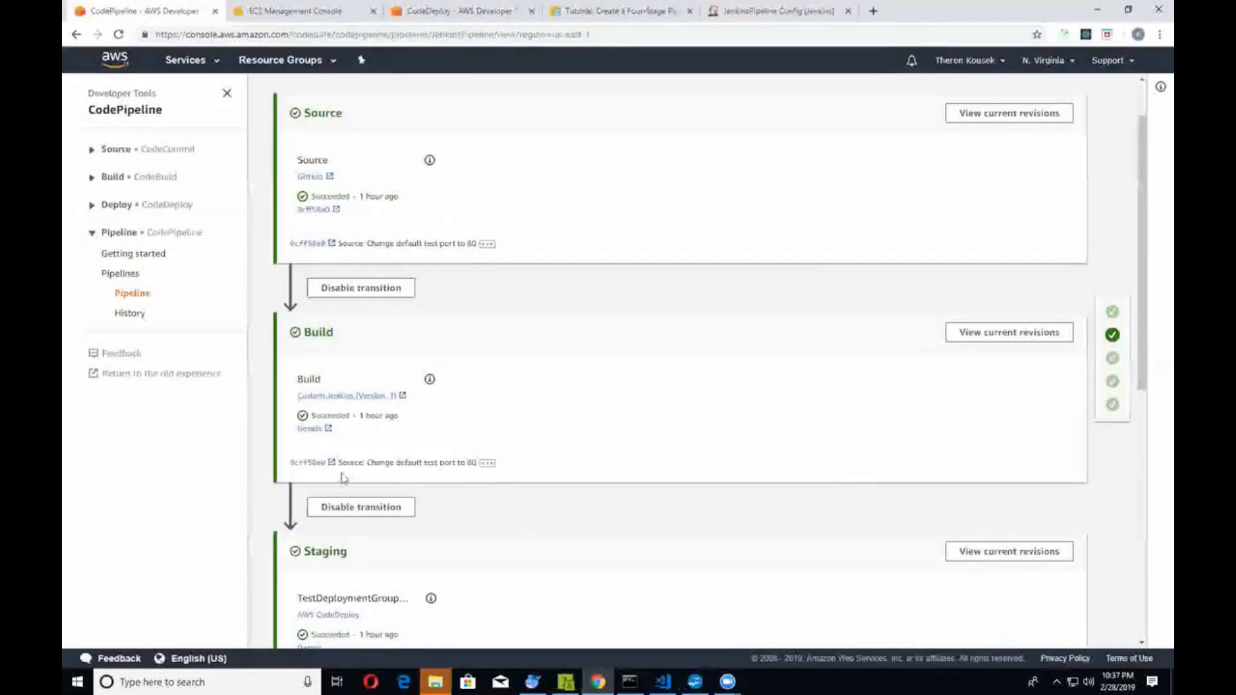
{"action": "scroll", "coordinate": [331, 446], "scroll_direction": "down", "scroll_amount": 2}
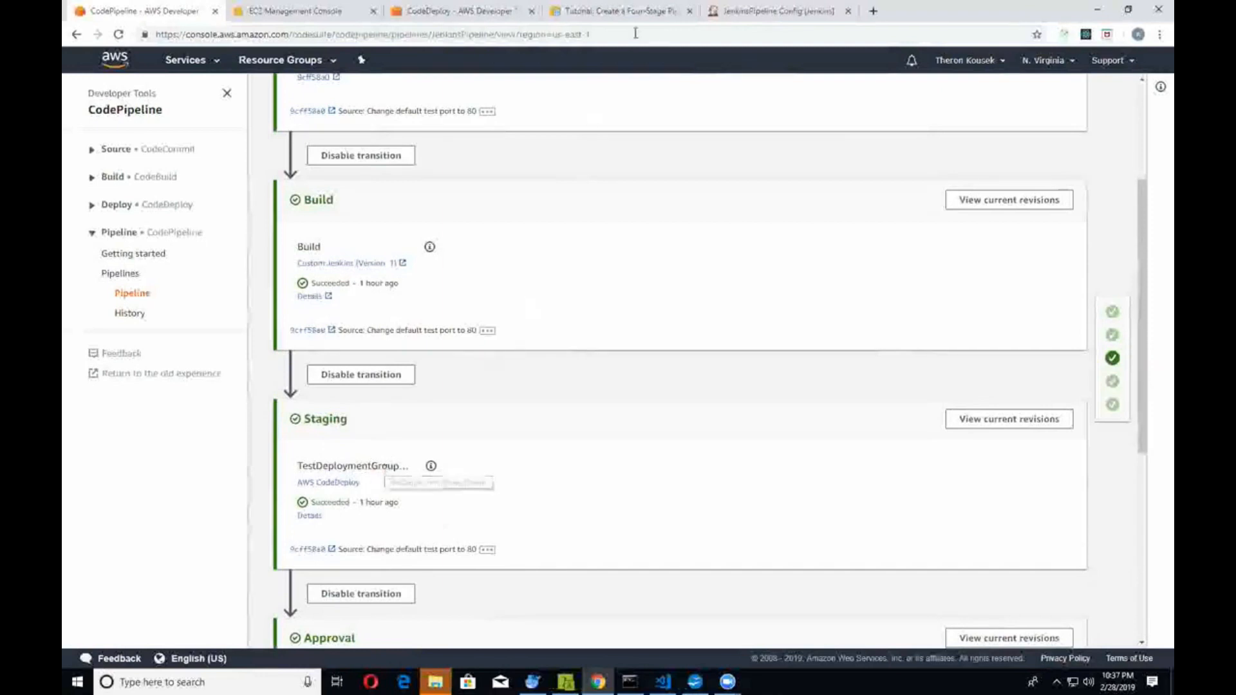
Step: Recheck the polling schedule, CodePipeline action type and build command in the Jenkins project configuration
{"action": "left_click", "coordinate": [771, 13]}
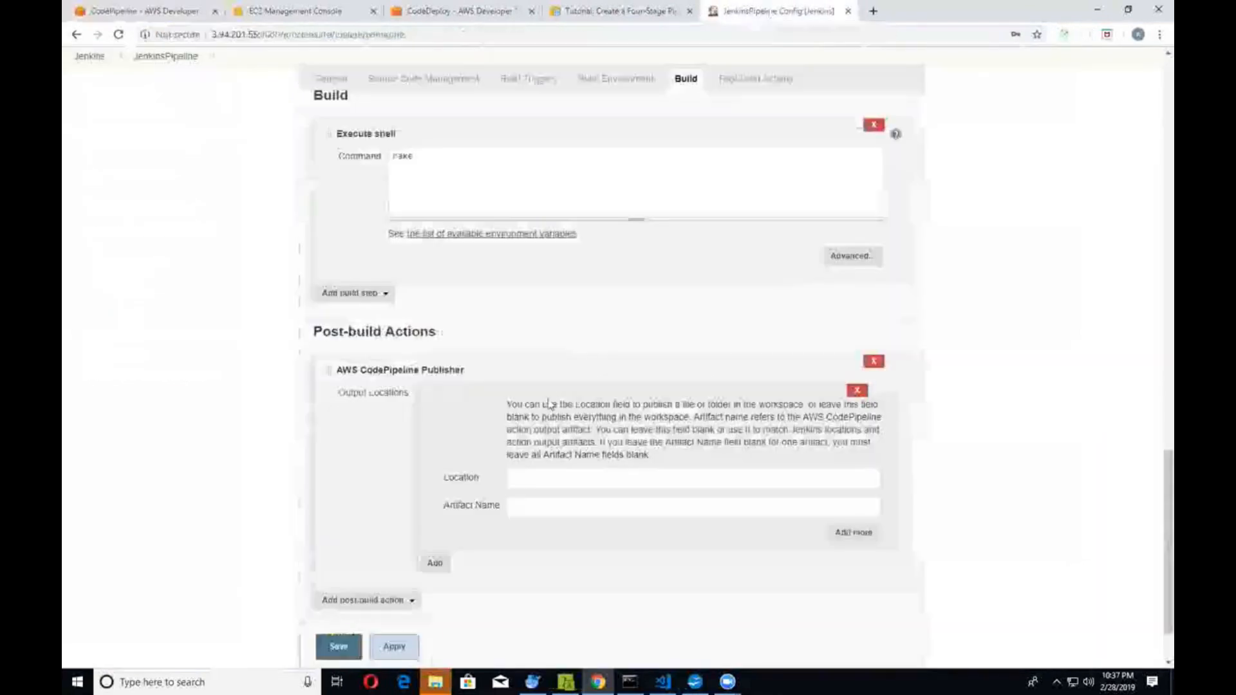
{"action": "scroll", "coordinate": [485, 496], "scroll_direction": "down", "scroll_amount": 1}
{"action": "scroll", "coordinate": [477, 414], "scroll_direction": "up", "scroll_amount": 10}
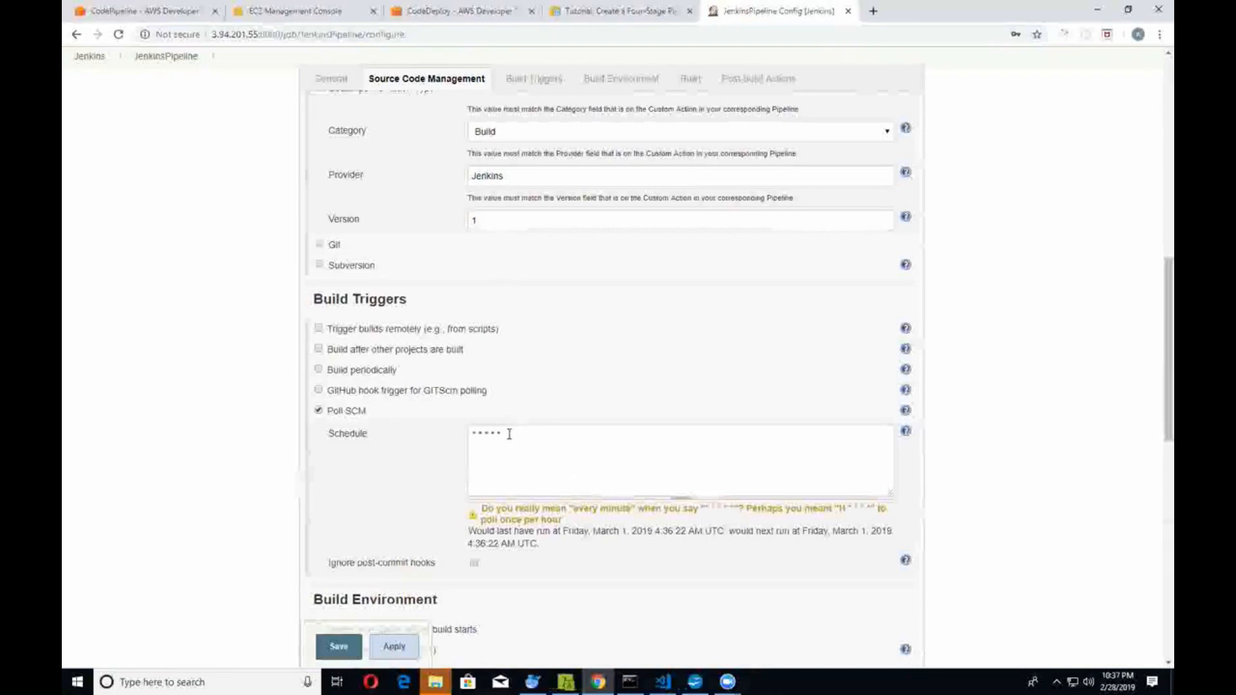
{"action": "scroll", "coordinate": [552, 482], "scroll_direction": "up", "scroll_amount": 3}
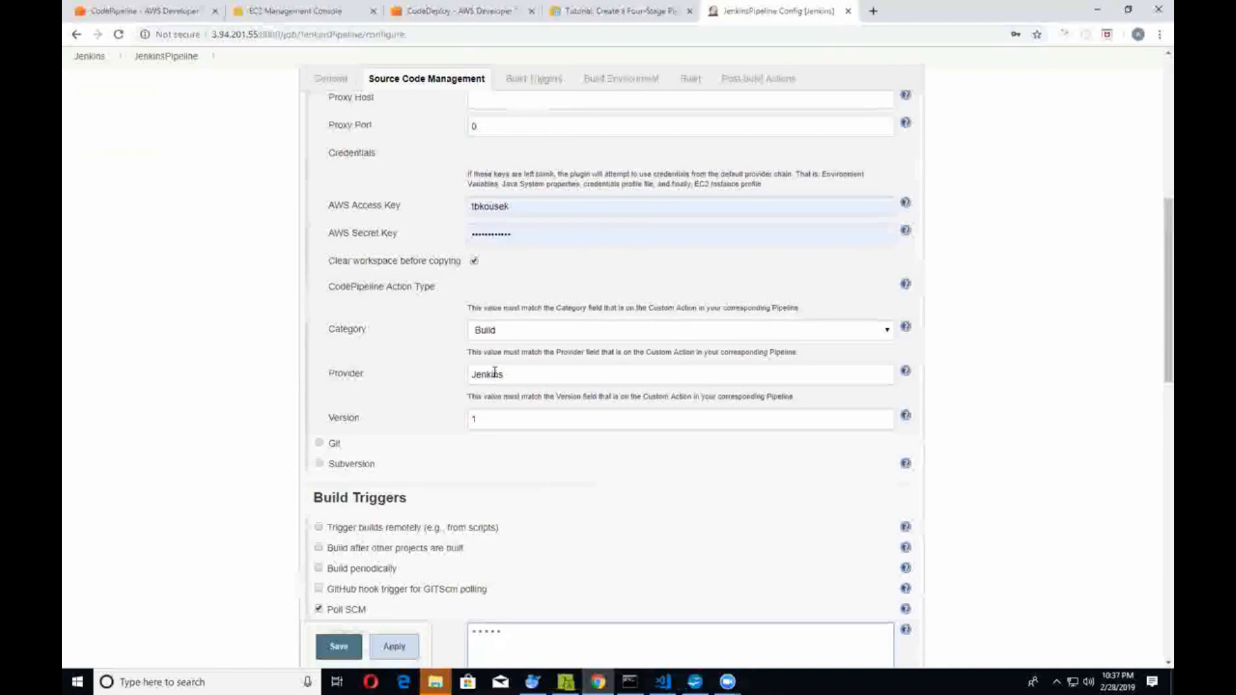
{"action": "scroll", "coordinate": [495, 372], "scroll_direction": "down", "scroll_amount": 10}
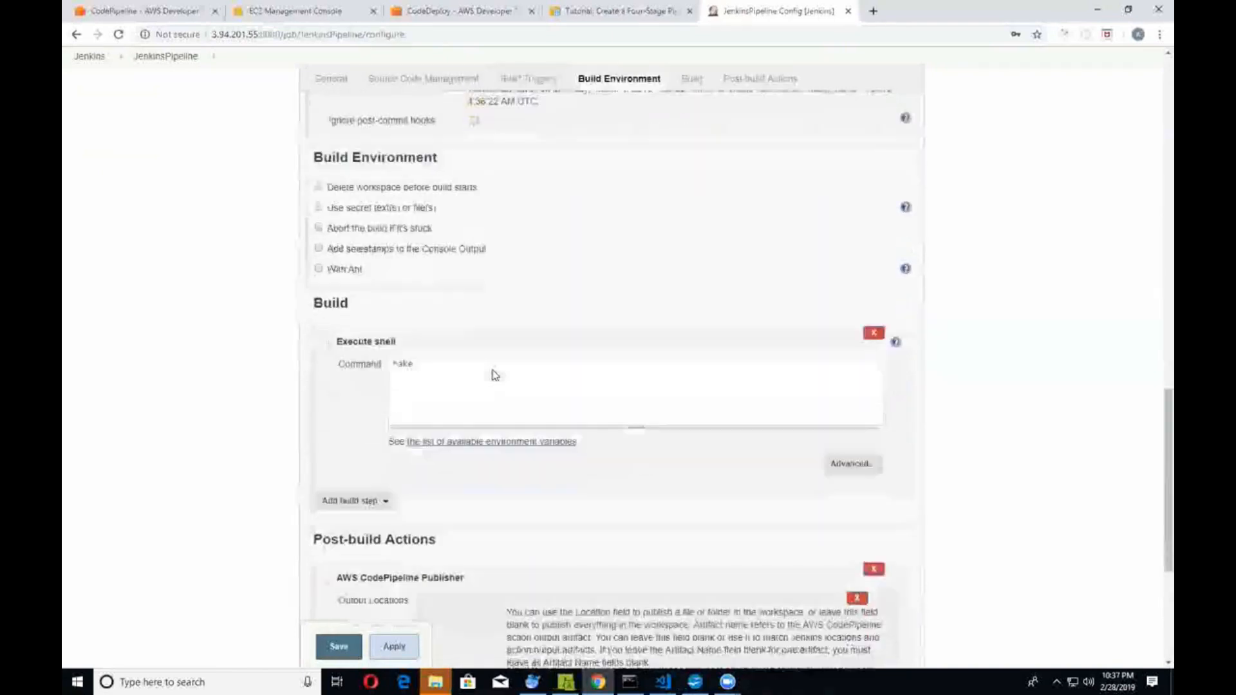
Step: Recheck the build command, polling schedule and source settings of the Jenkins project, then leave its configuration without saving
{"action": "scroll", "coordinate": [495, 375], "scroll_direction": "down", "scroll_amount": 1}
{"action": "scroll", "coordinate": [450, 311], "scroll_direction": "up", "scroll_amount": 1}
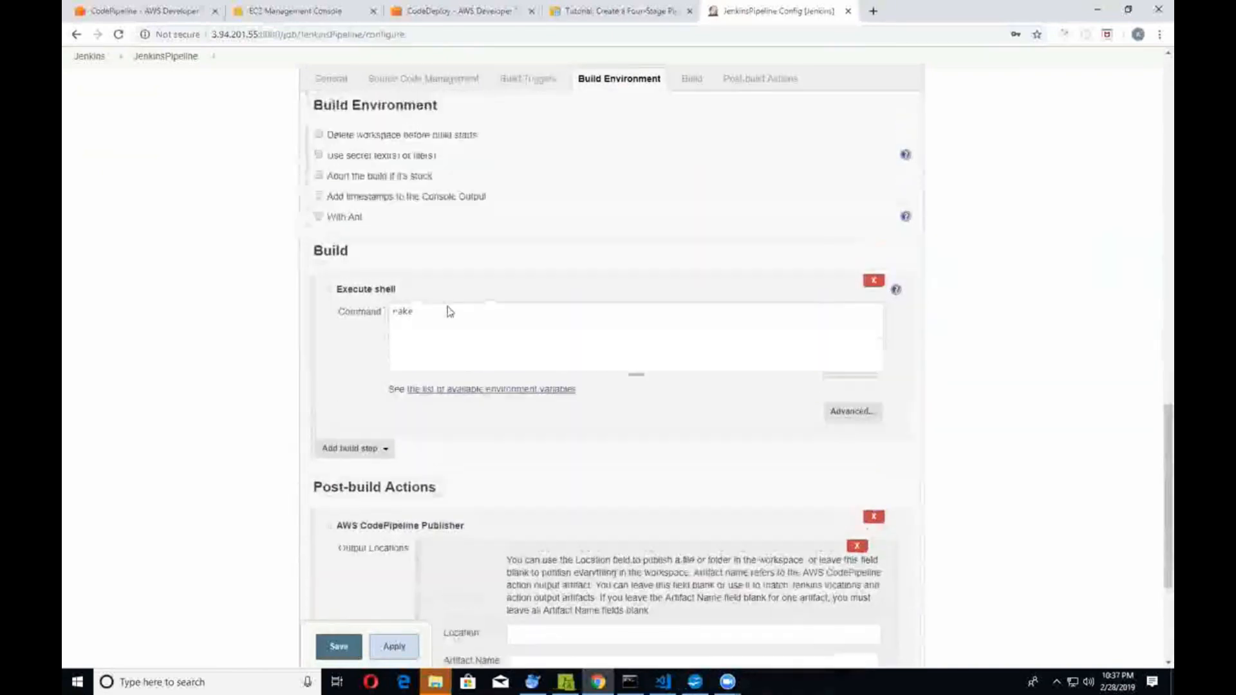
{"action": "scroll", "coordinate": [450, 311], "scroll_direction": "up", "scroll_amount": 7}
{"action": "scroll", "coordinate": [450, 312], "scroll_direction": "down", "scroll_amount": 1}
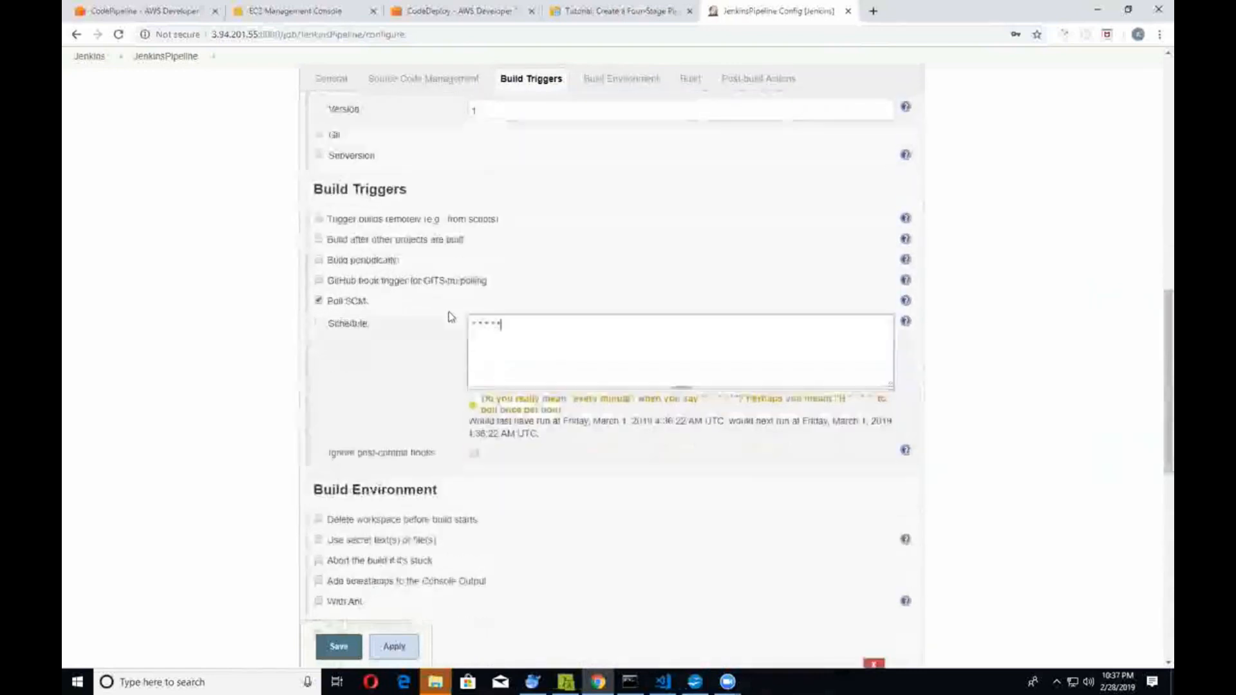
{"action": "scroll", "coordinate": [450, 315], "scroll_direction": "down", "scroll_amount": 1}
{"action": "scroll", "coordinate": [464, 233], "scroll_direction": "up", "scroll_amount": 6}
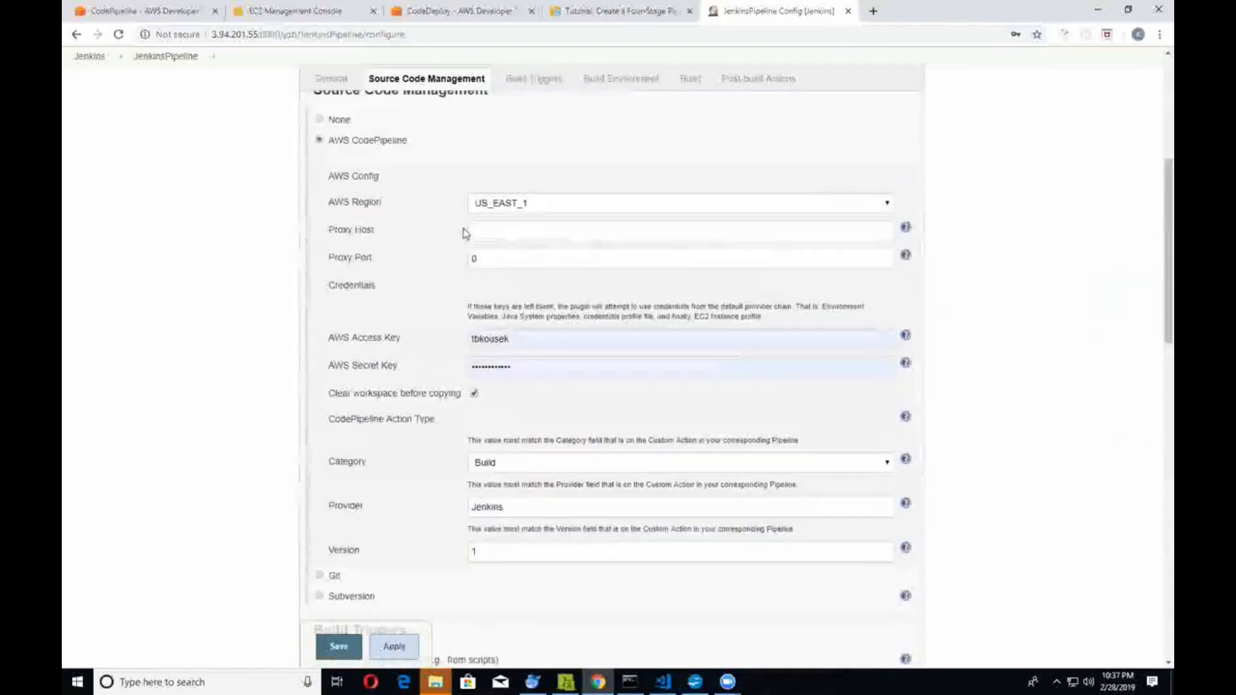
{"action": "scroll", "coordinate": [464, 233], "scroll_direction": "up", "scroll_amount": 4}
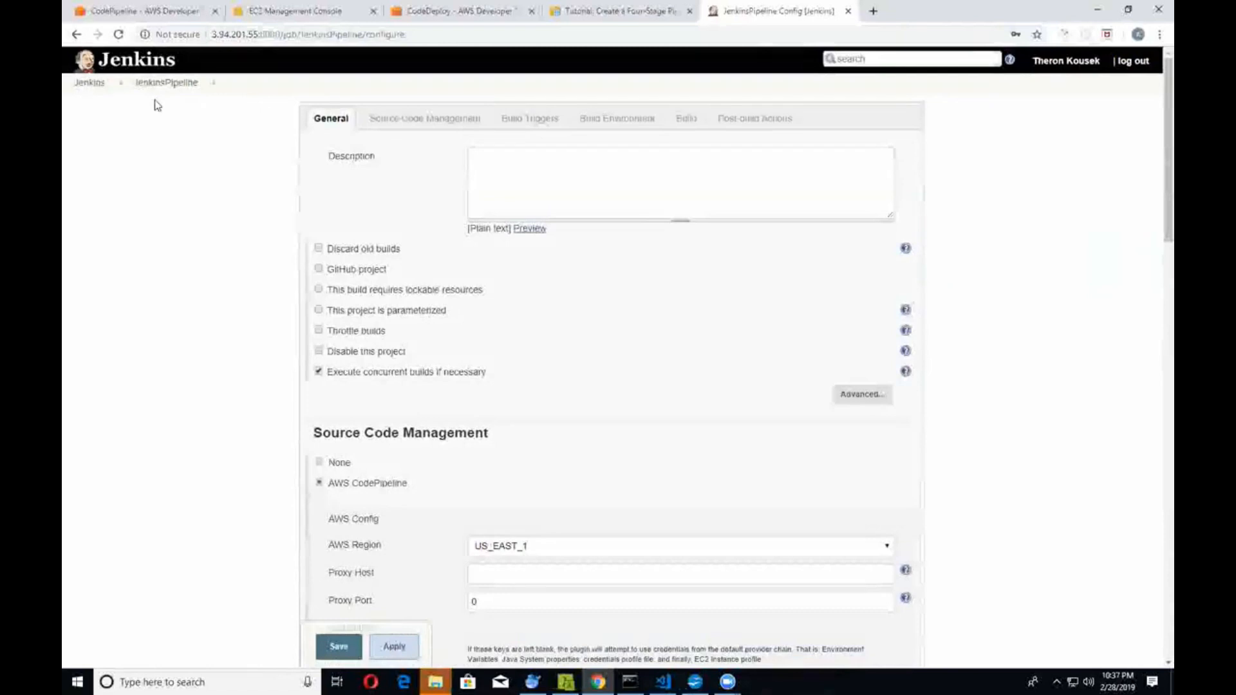
{"action": "left_click", "coordinate": [98, 86]}
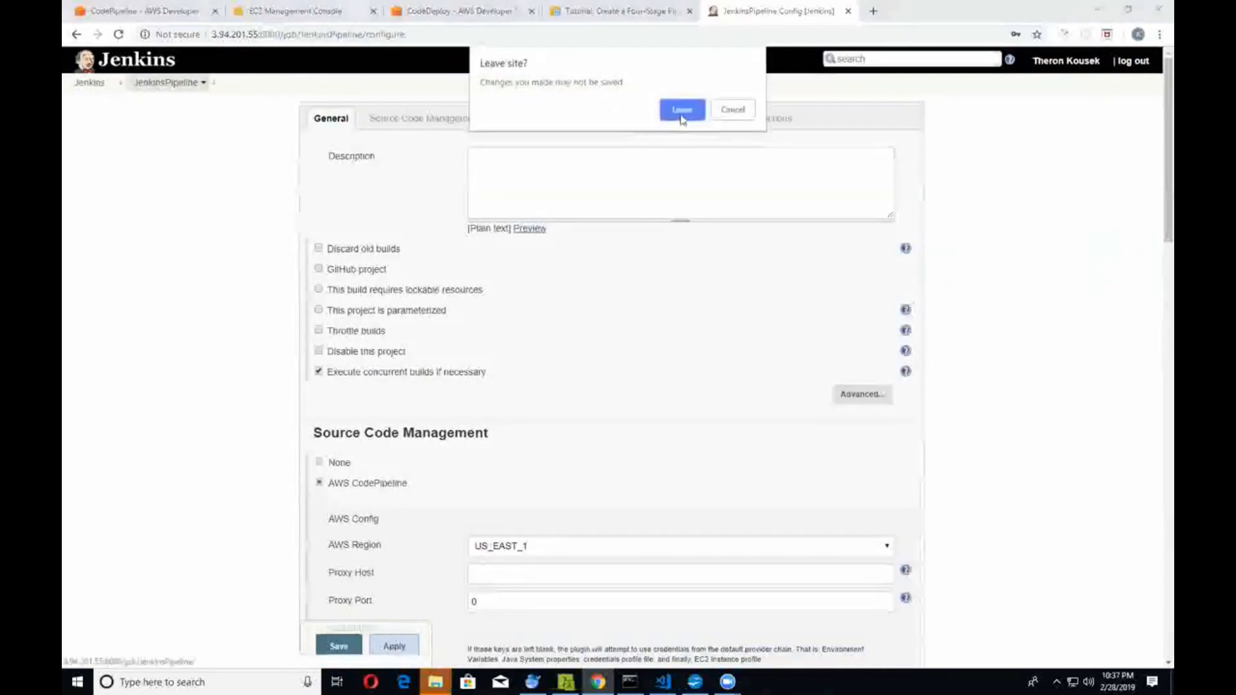
{"action": "left_click", "coordinate": [681, 113]}
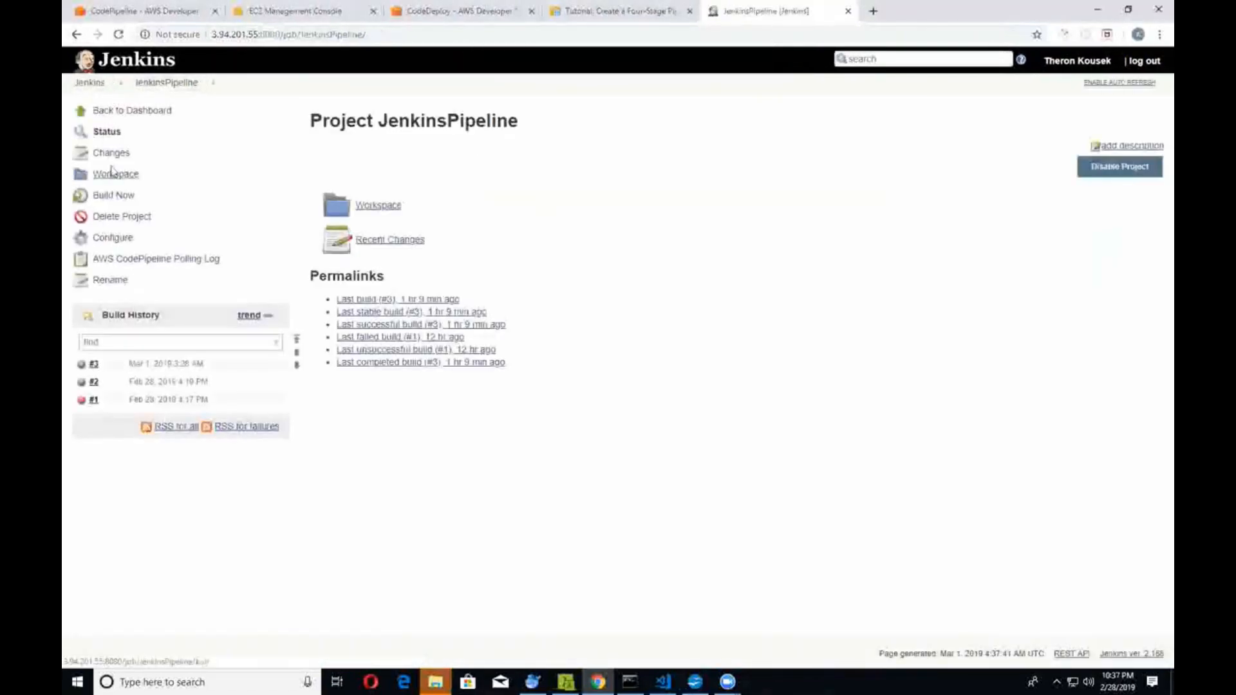
Step: Open the list of installed plugins in Jenkins' plugin management
{"action": "left_click", "coordinate": [102, 84]}
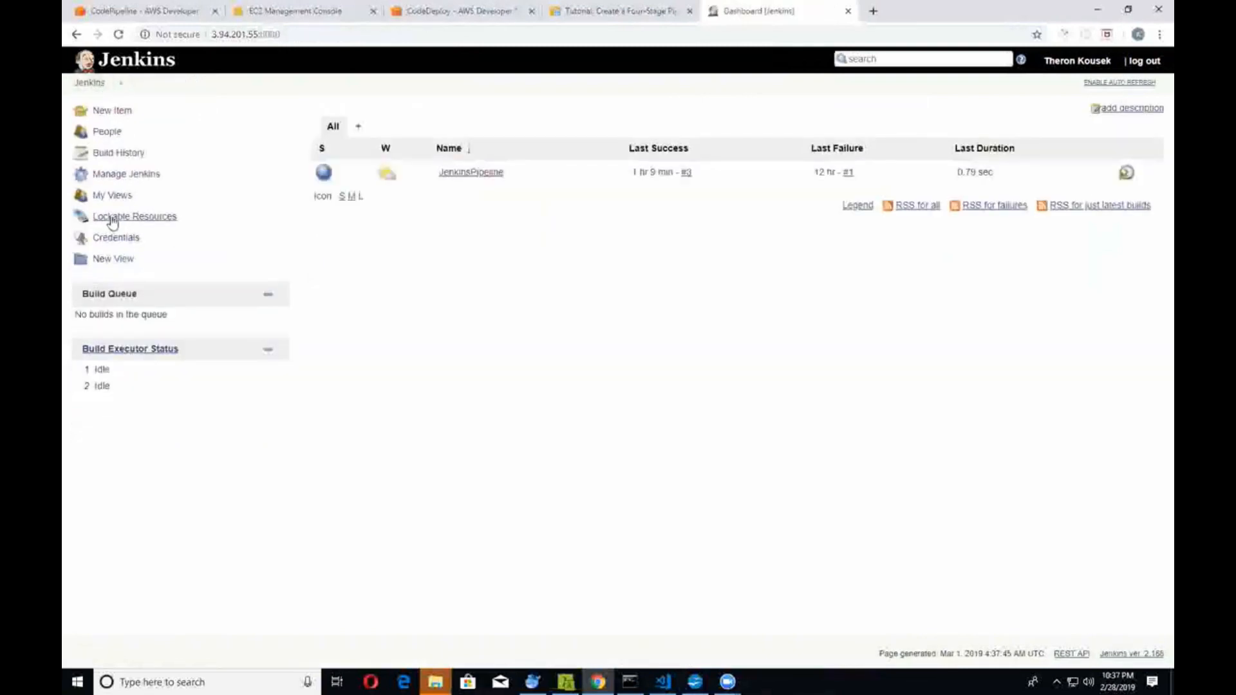
{"action": "left_click", "coordinate": [118, 178]}
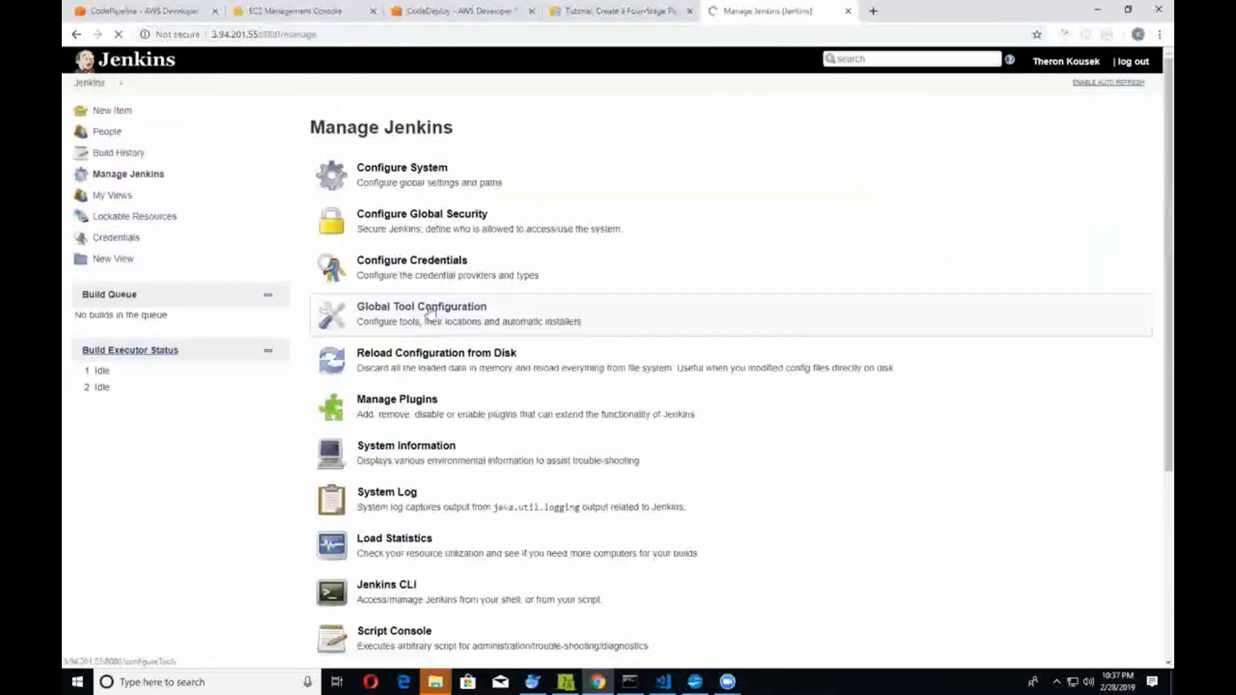
{"action": "left_click", "coordinate": [372, 402]}
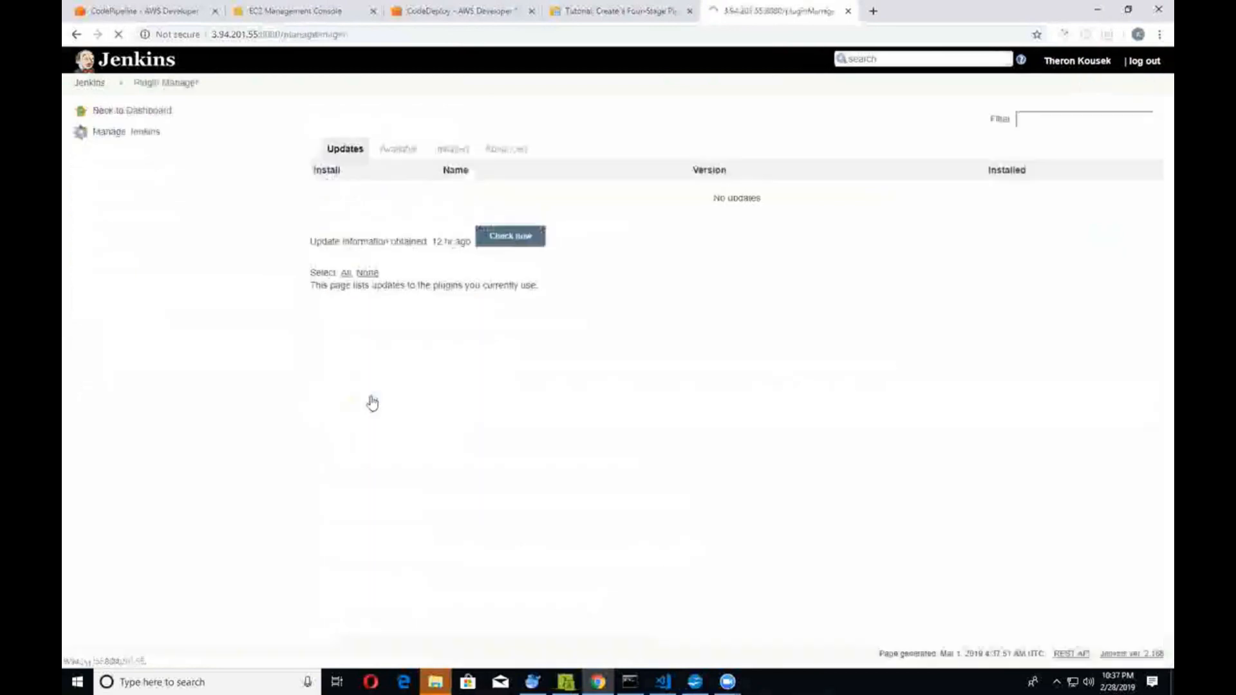
{"action": "left_click", "coordinate": [451, 150]}
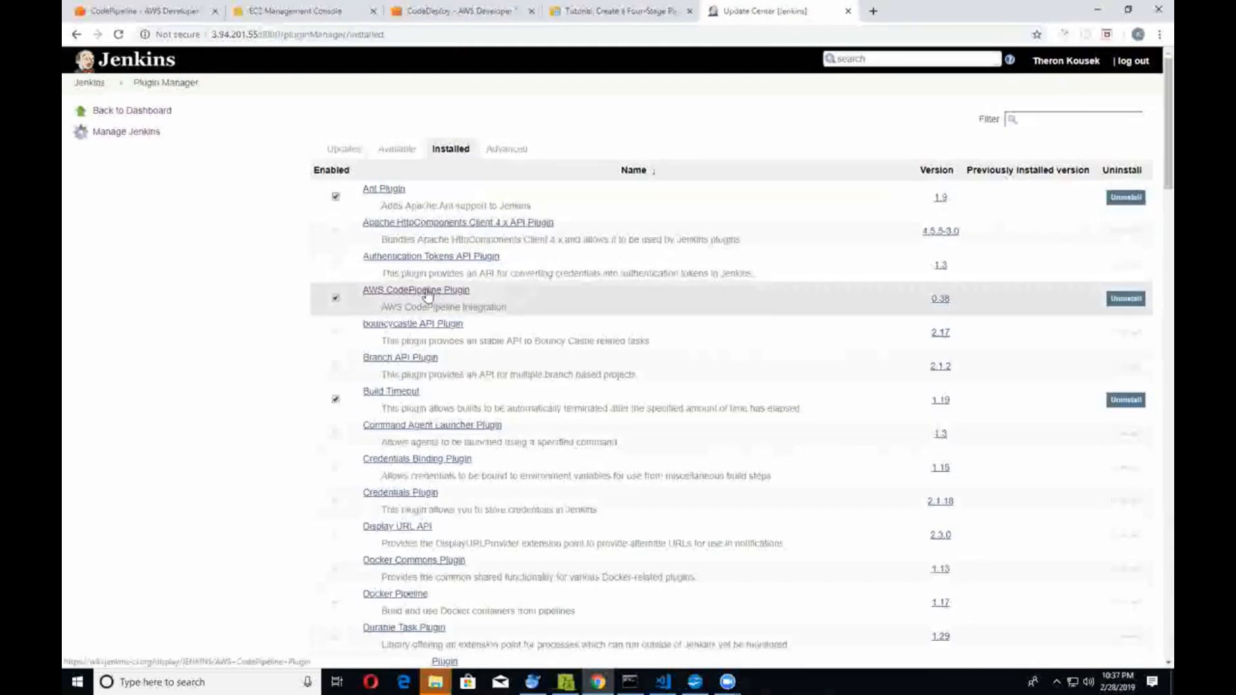
Step: Examine the installed plugins, looking at the AWS CodePipeline Plugin and the Rake plugin
{"action": "scroll", "coordinate": [584, 327], "scroll_direction": "down", "scroll_amount": 10}
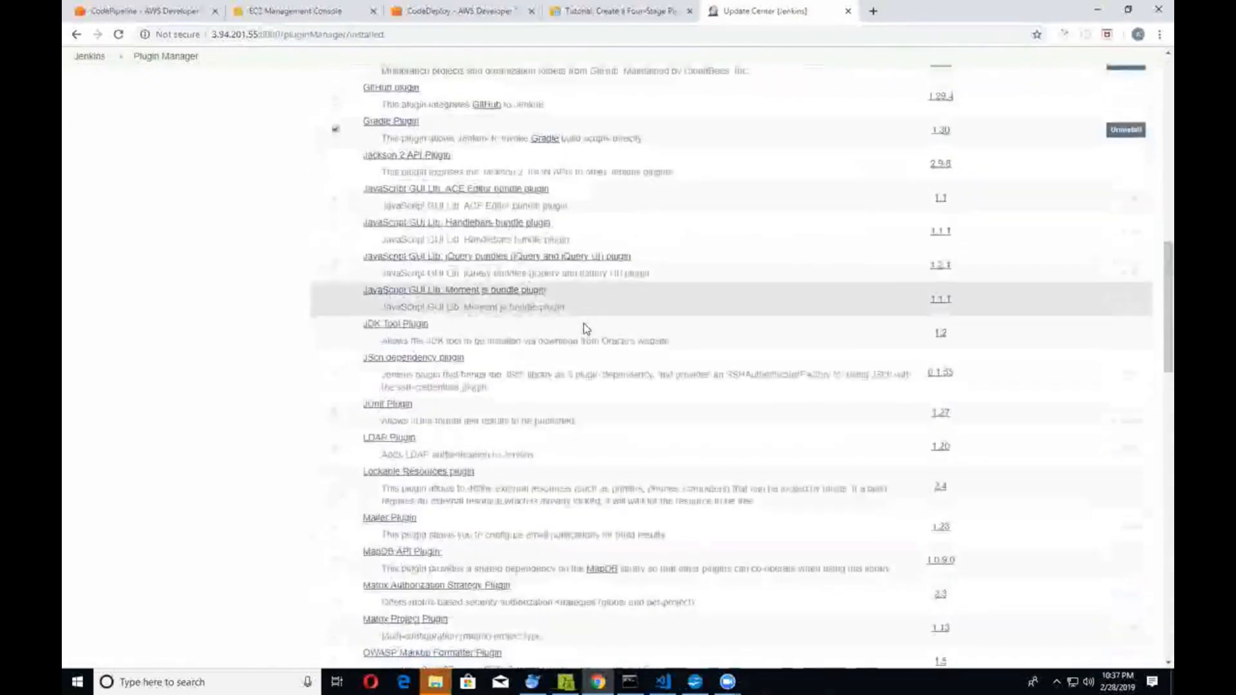
{"action": "scroll", "coordinate": [583, 327], "scroll_direction": "down", "scroll_amount": 20}
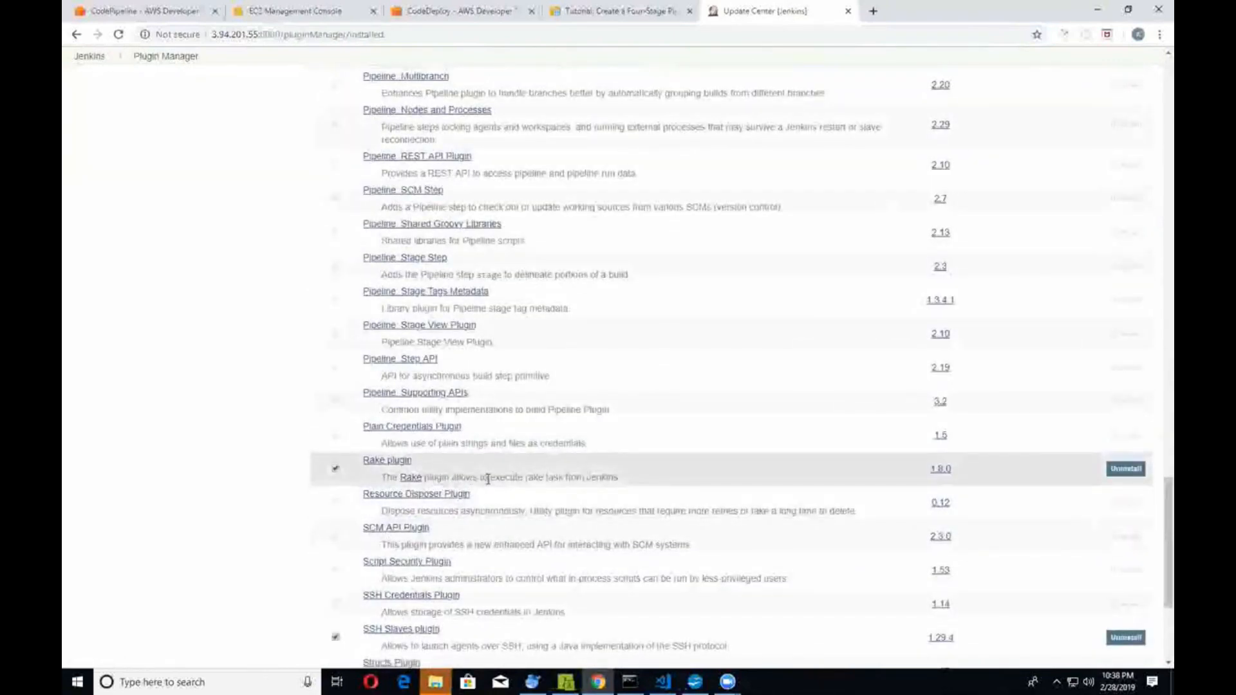
{"action": "left_click_drag", "start_coordinate": [488, 479], "coordinate": [570, 475]}
{"action": "scroll", "coordinate": [572, 475], "scroll_direction": "up", "scroll_amount": 20}
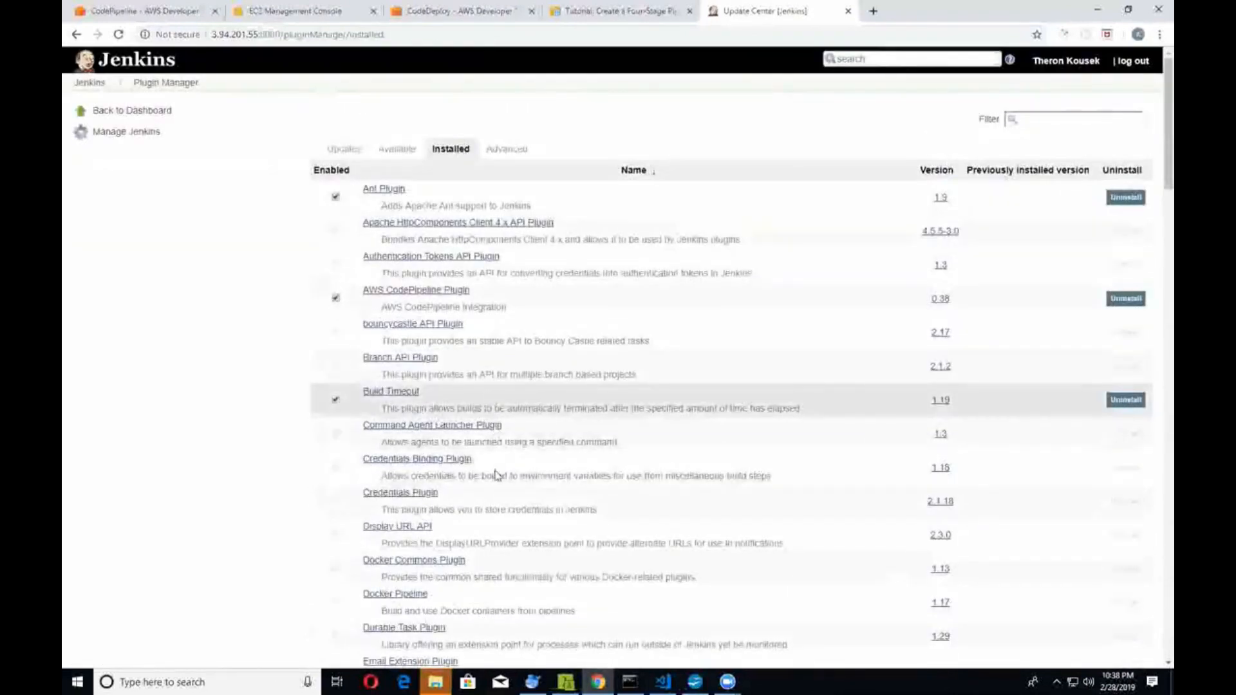
{"action": "scroll", "coordinate": [479, 556], "scroll_direction": "down", "scroll_amount": 2}
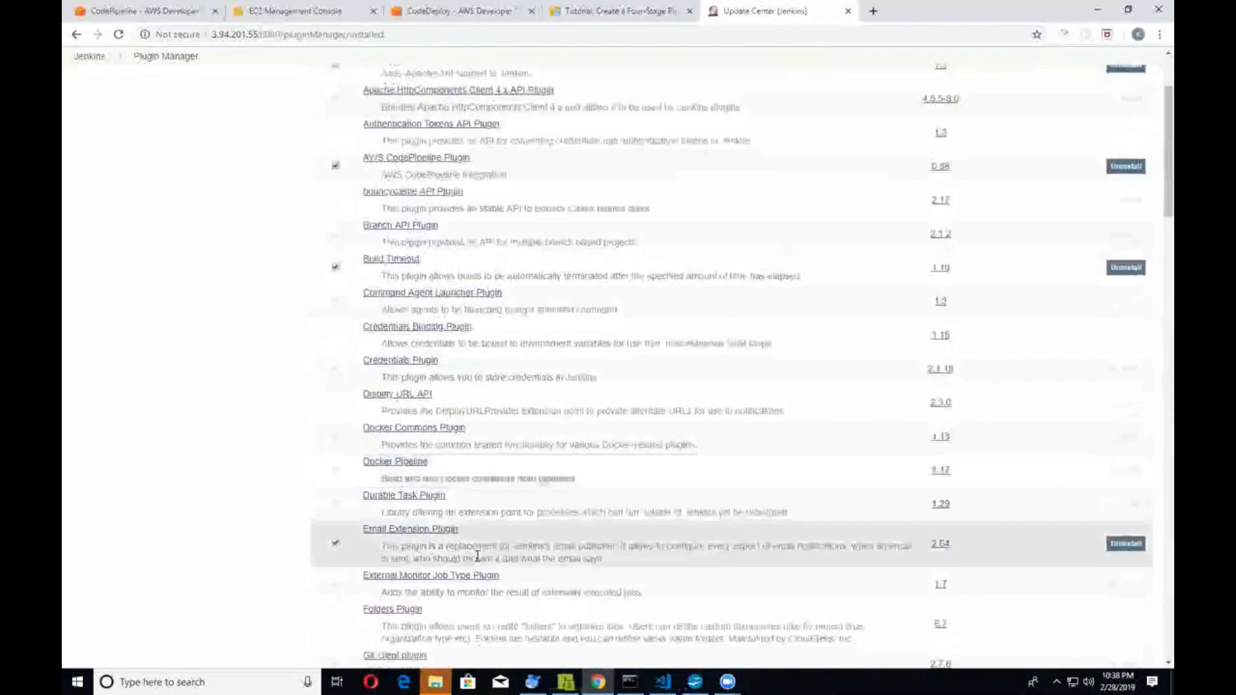
{"action": "scroll", "coordinate": [476, 554], "scroll_direction": "up", "scroll_amount": 2}
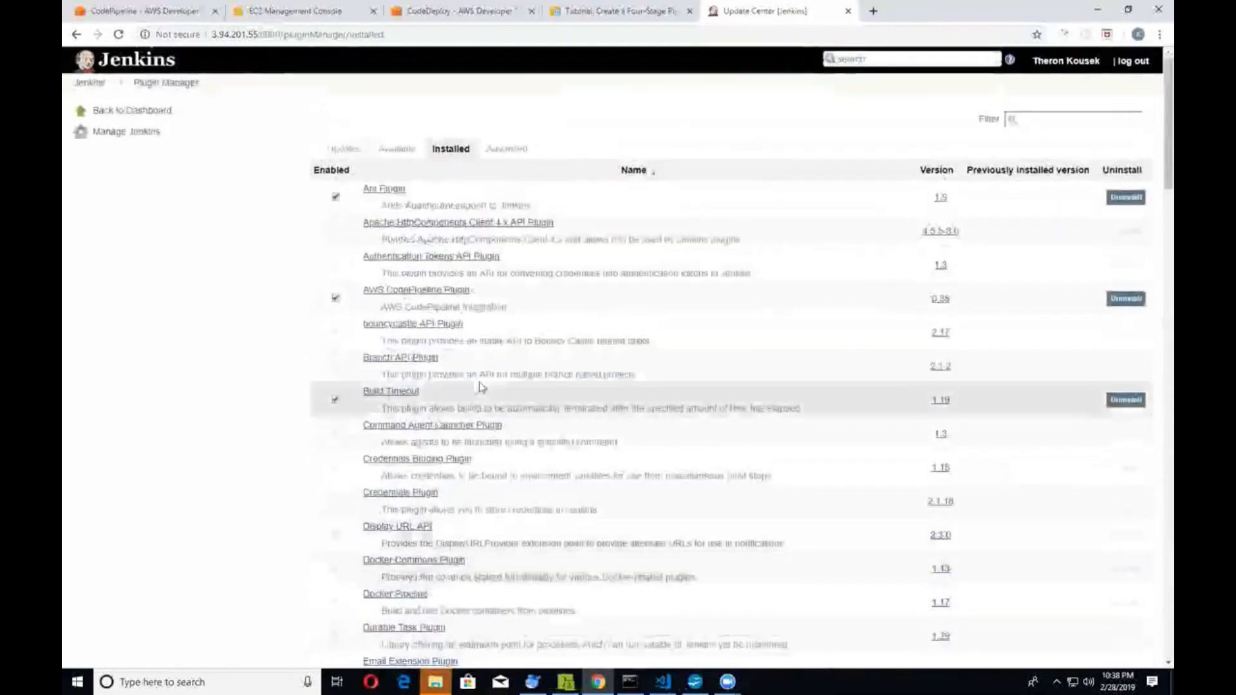
Step: Return to the Jenkins dashboard and open the JenkinsPipeline project's configuration
{"action": "left_click", "coordinate": [89, 82]}
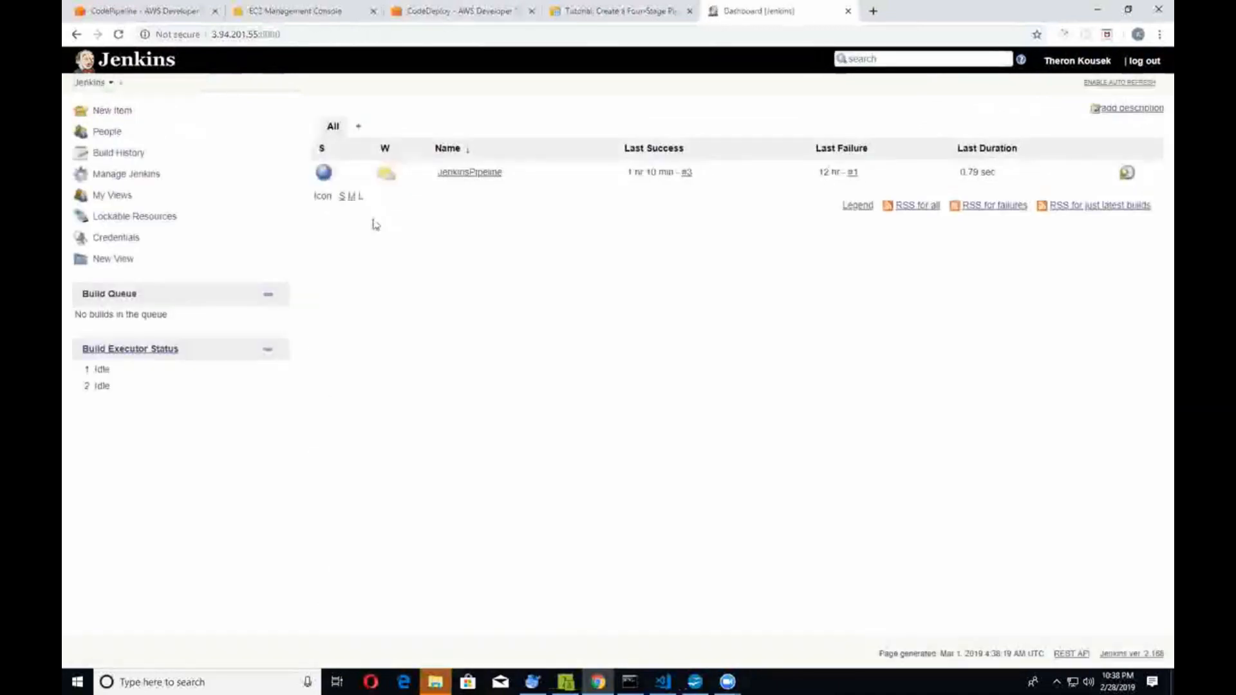
{"action": "left_click", "coordinate": [458, 174]}
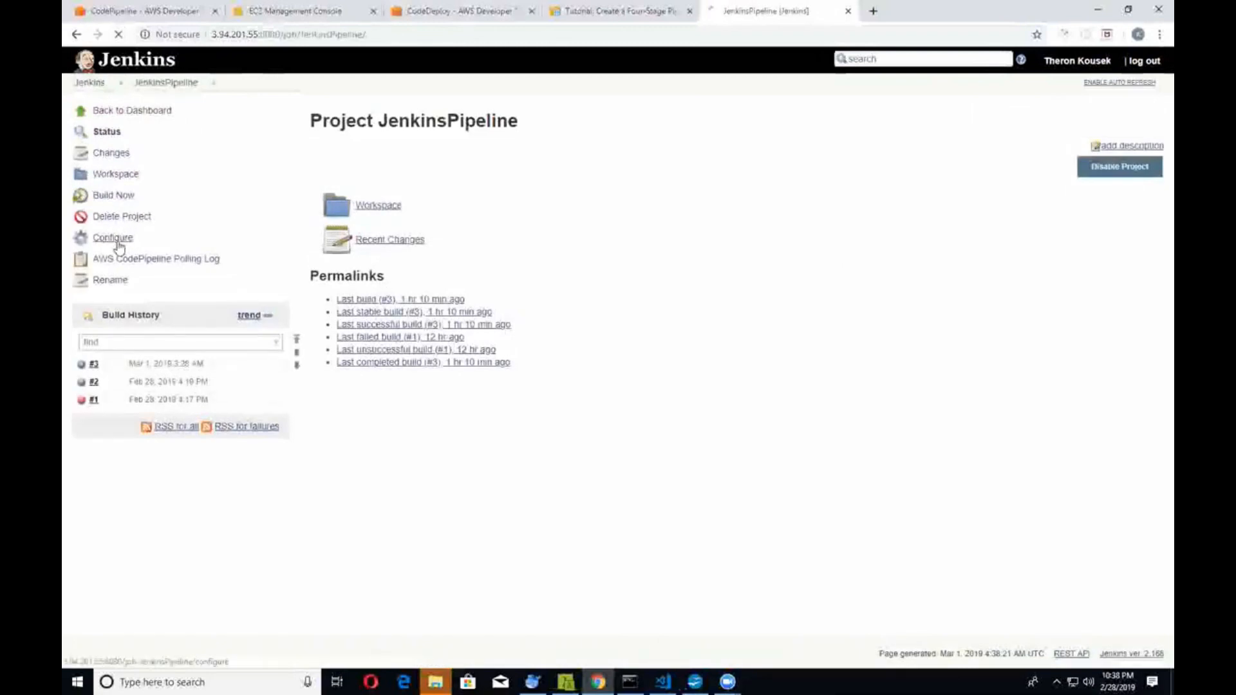
{"action": "left_click", "coordinate": [118, 243]}
Step: Examine the JenkinsPipeline project's AWS CodePipeline source settings, polling trigger, shell build command and CodePipeline publisher post-build action
{"action": "scroll", "coordinate": [552, 464], "scroll_direction": "down", "scroll_amount": 4}
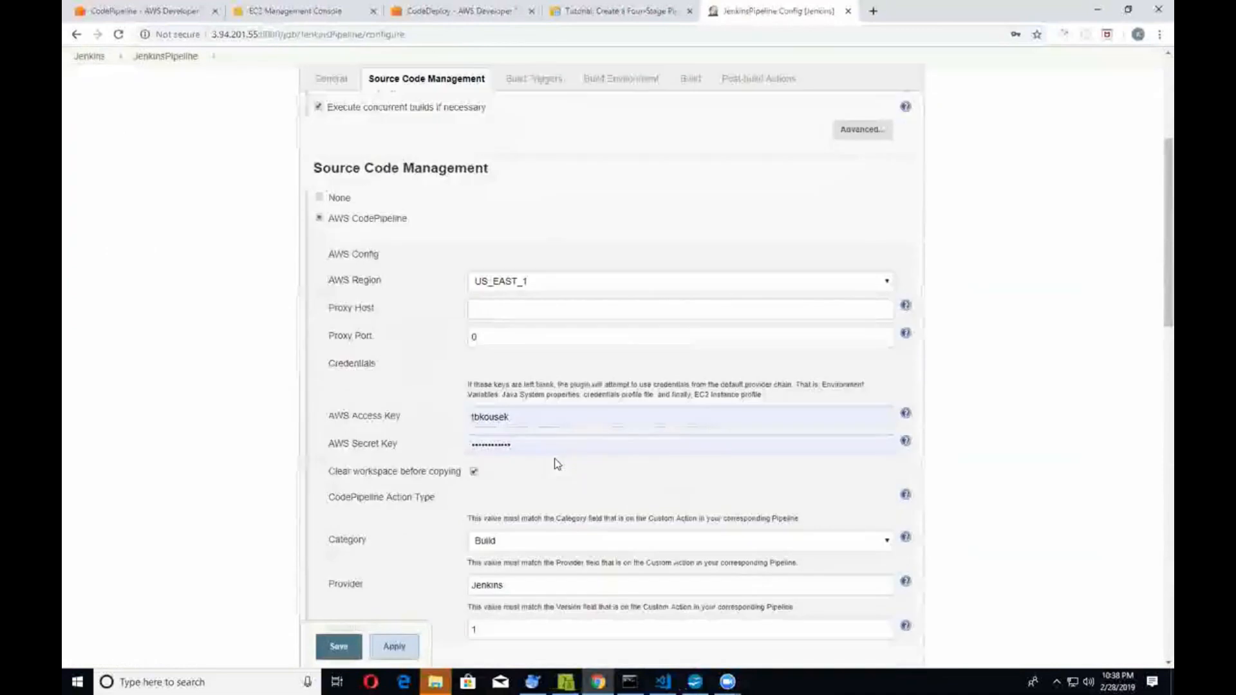
{"action": "scroll", "coordinate": [558, 464], "scroll_direction": "down", "scroll_amount": 2}
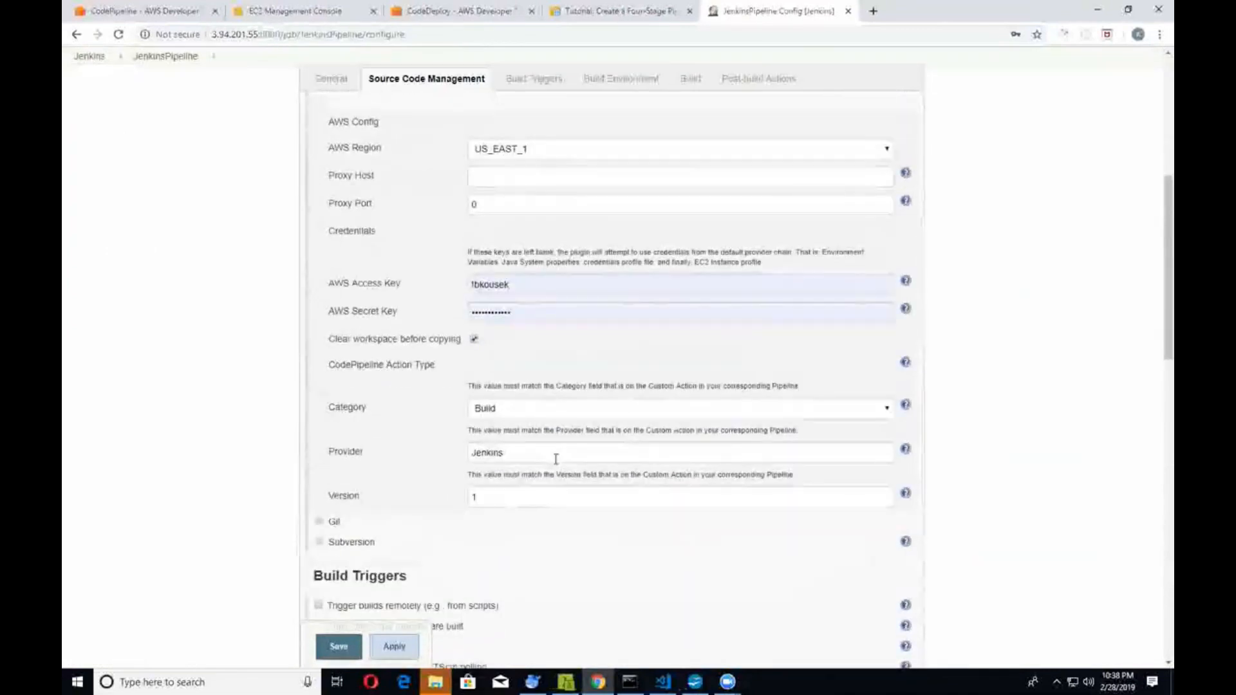
{"action": "scroll", "coordinate": [509, 257], "scroll_direction": "down", "scroll_amount": 8}
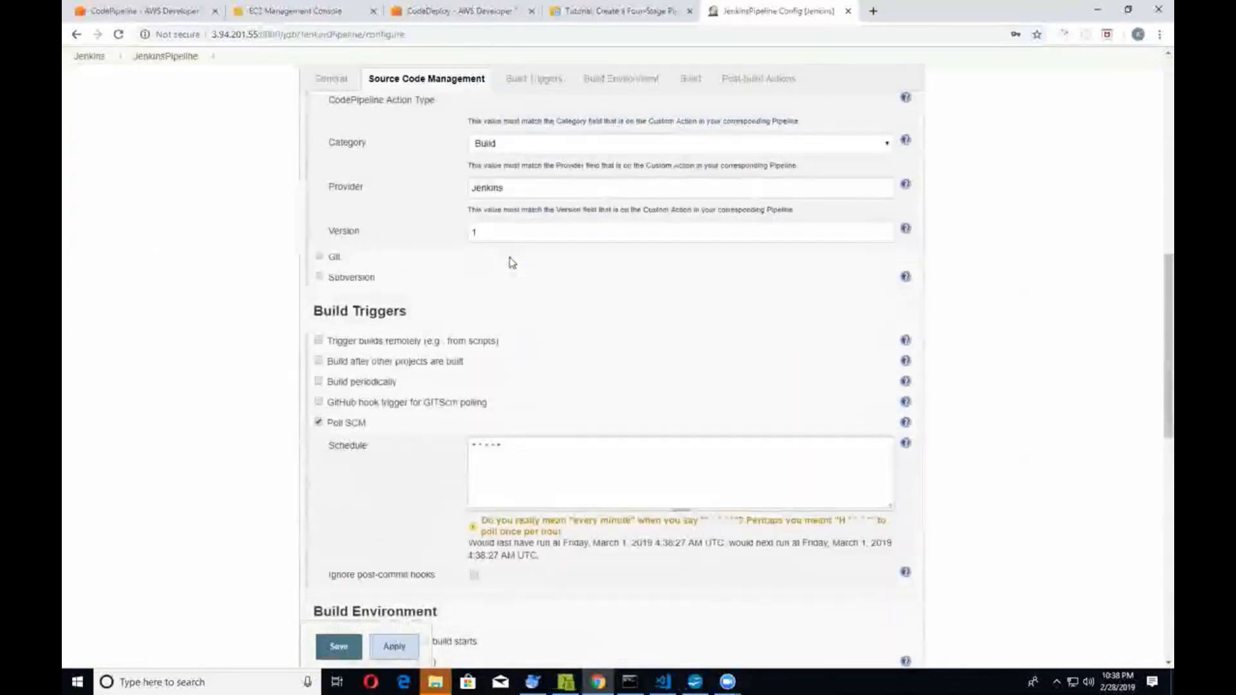
{"action": "scroll", "coordinate": [511, 265], "scroll_direction": "down", "scroll_amount": 1}
{"action": "scroll", "coordinate": [512, 251], "scroll_direction": "up", "scroll_amount": 8}
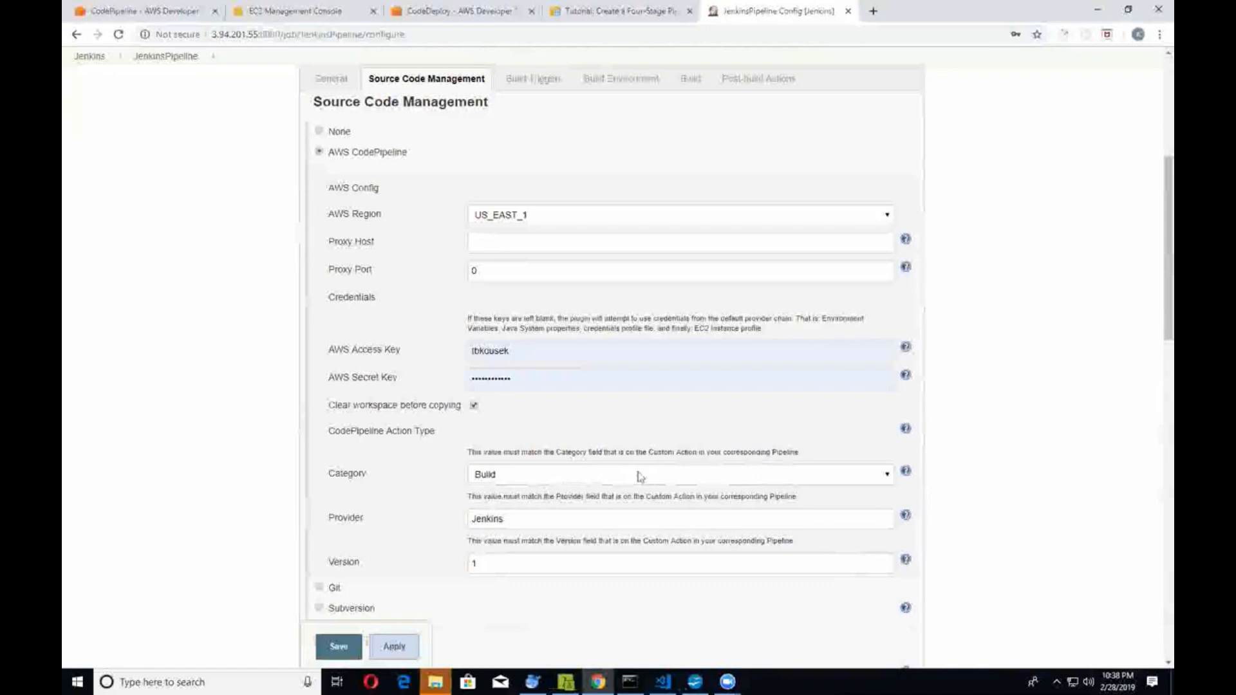
{"action": "scroll", "coordinate": [569, 507], "scroll_direction": "down", "scroll_amount": 15}
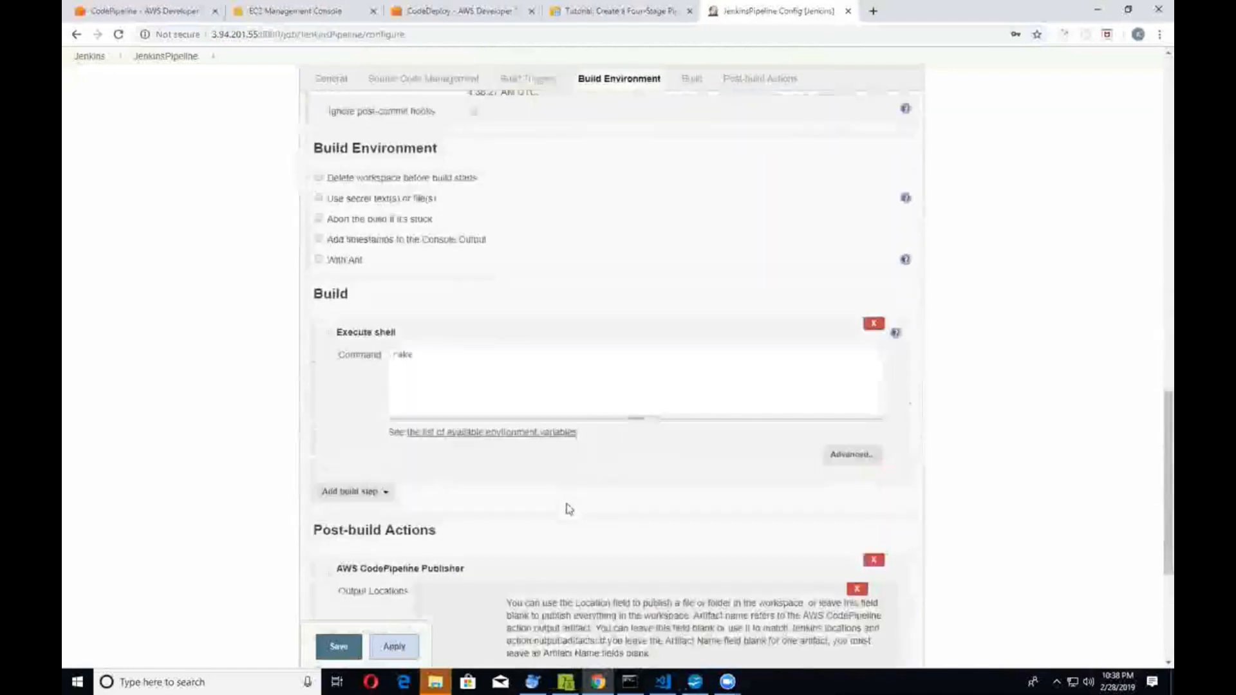
{"action": "scroll", "coordinate": [567, 508], "scroll_direction": "down", "scroll_amount": 3}
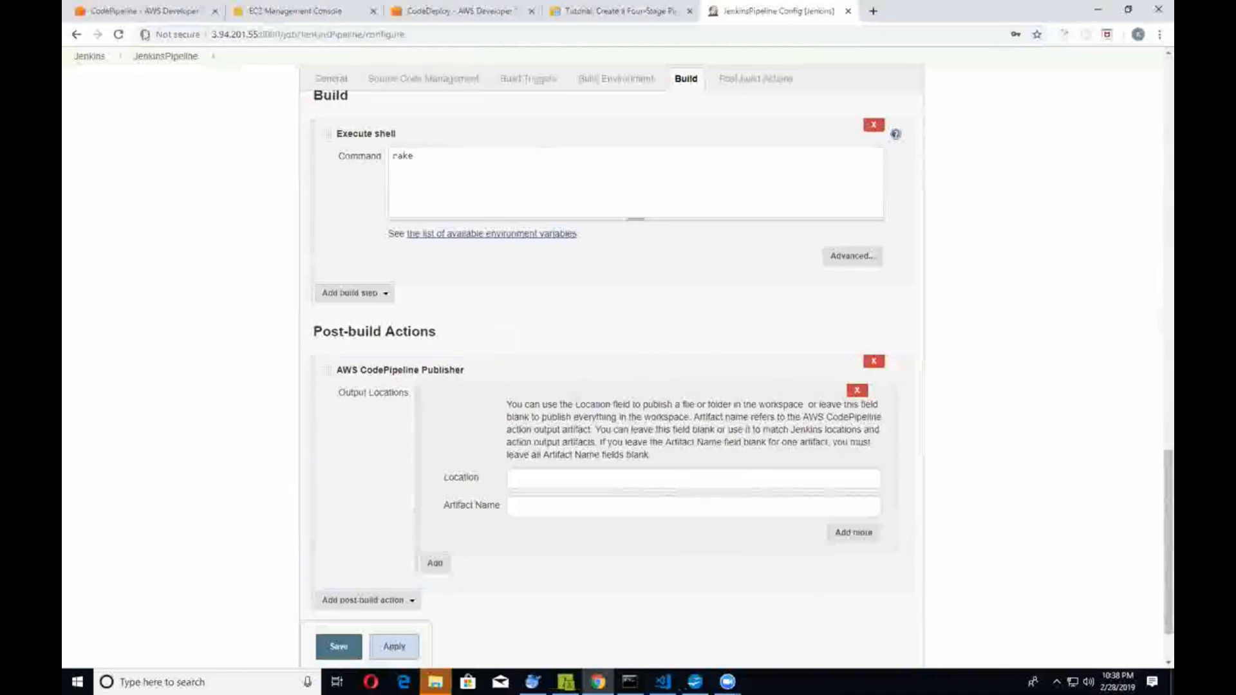
Step: View the pipeline's Staging stage in CodePipeline, then compare the CodeDeploy test and production instances' details in EC2
{"action": "left_click", "coordinate": [126, 11]}
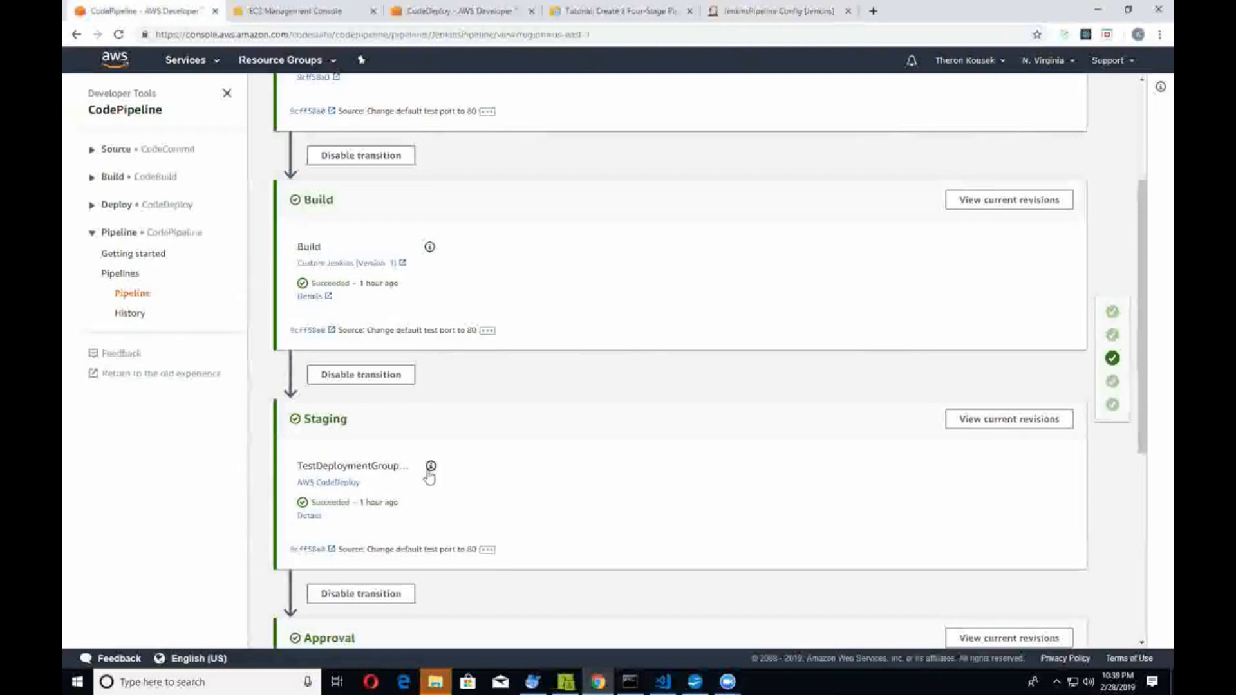
{"action": "left_click", "coordinate": [282, 14]}
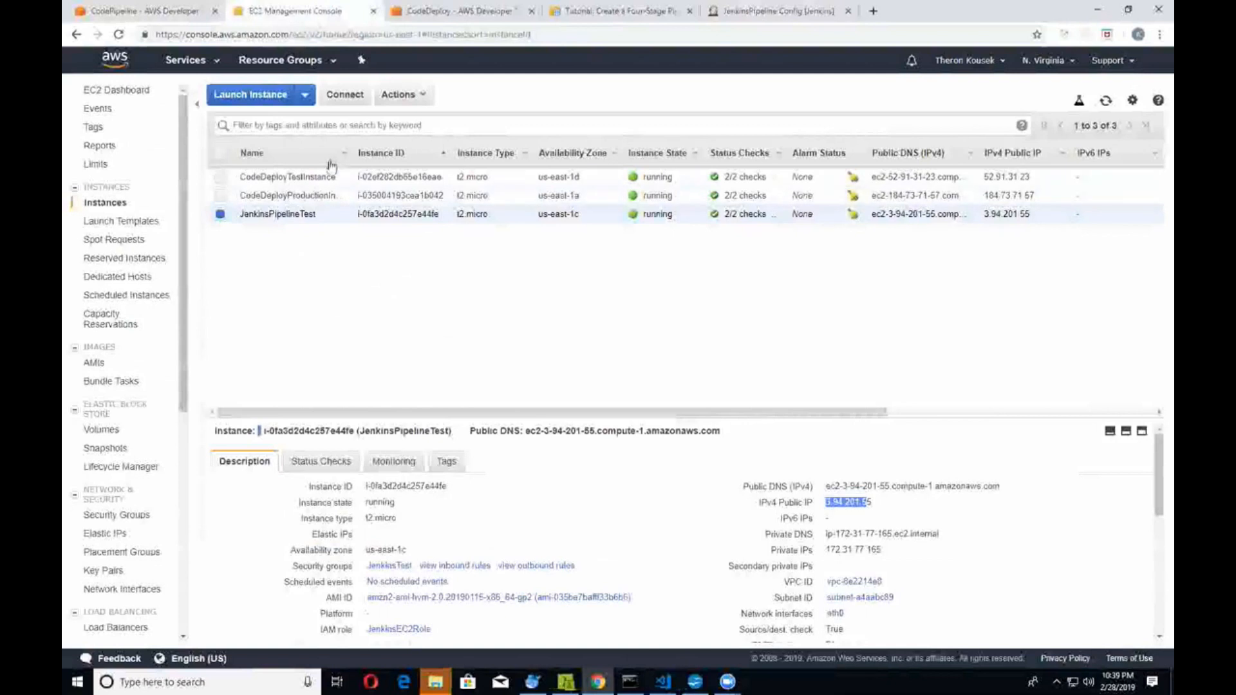
{"action": "left_click", "coordinate": [269, 177]}
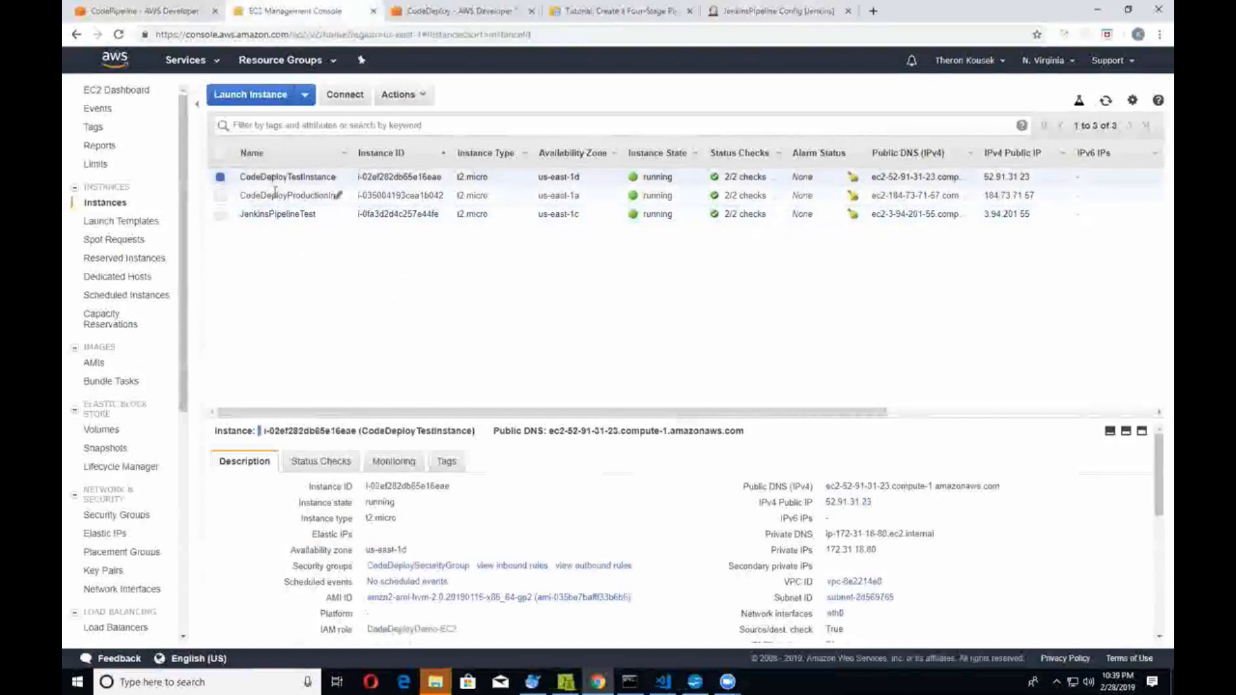
{"action": "left_click", "coordinate": [275, 193]}
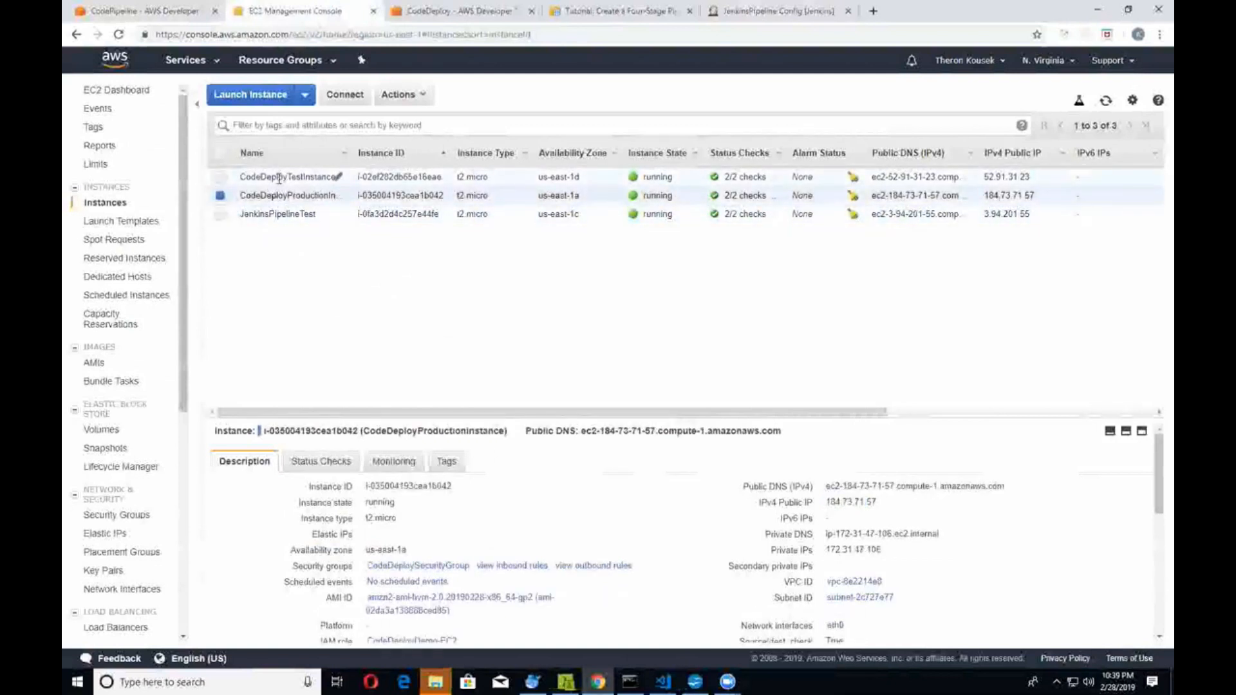
{"action": "left_click", "coordinate": [278, 177]}
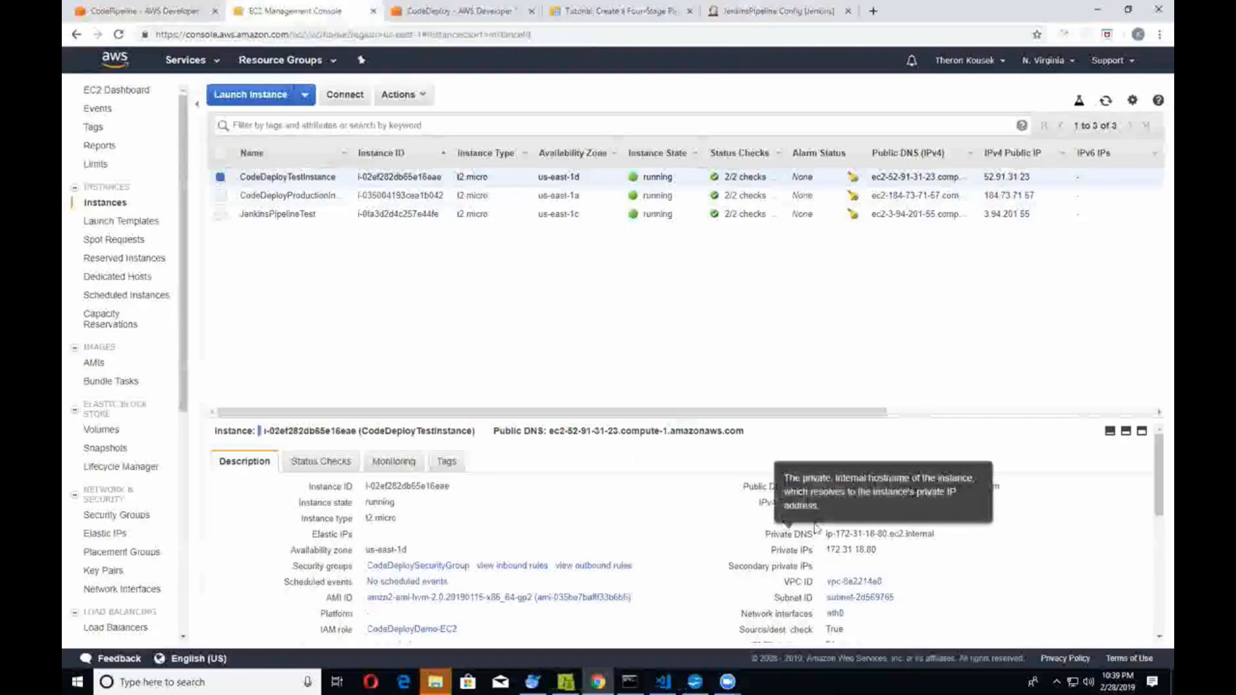
Step: Open 52.91.31.23/index.html, the page deployed at CodeDeployTestInstance's public IP, in a new browser tab and view its heading
{"action": "left_click_drag", "start_coordinate": [826, 508], "coordinate": [863, 506]}
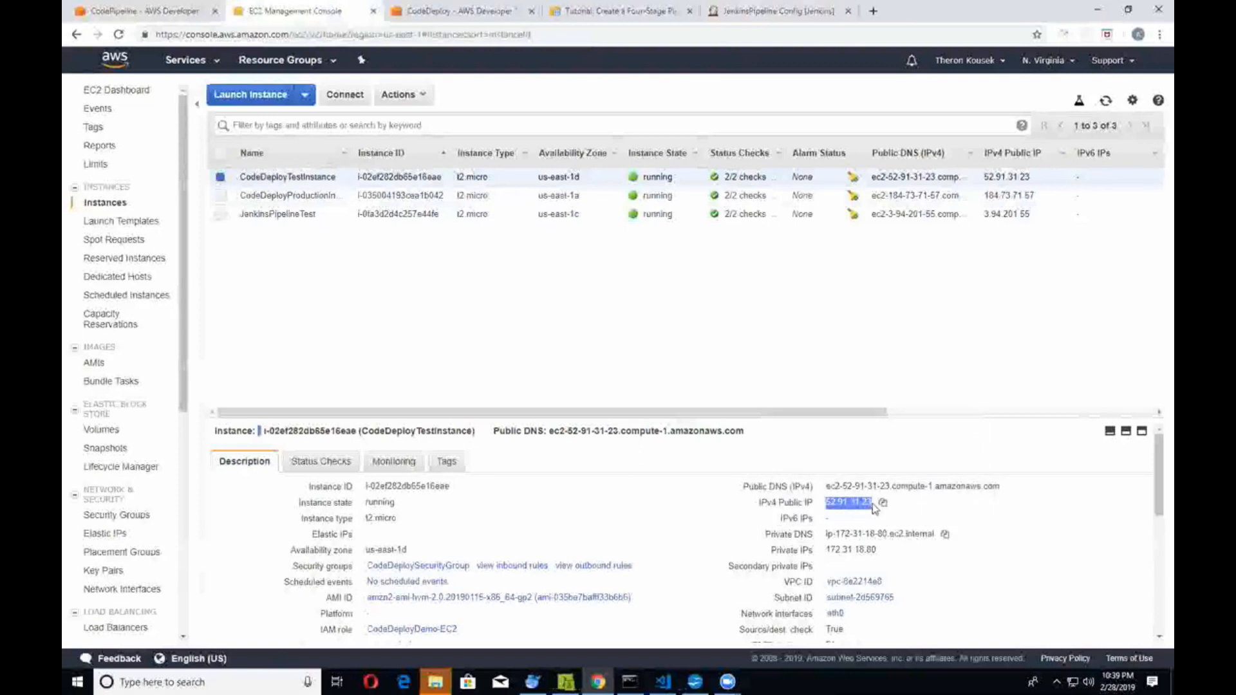
{"action": "left_click", "coordinate": [873, 12]}
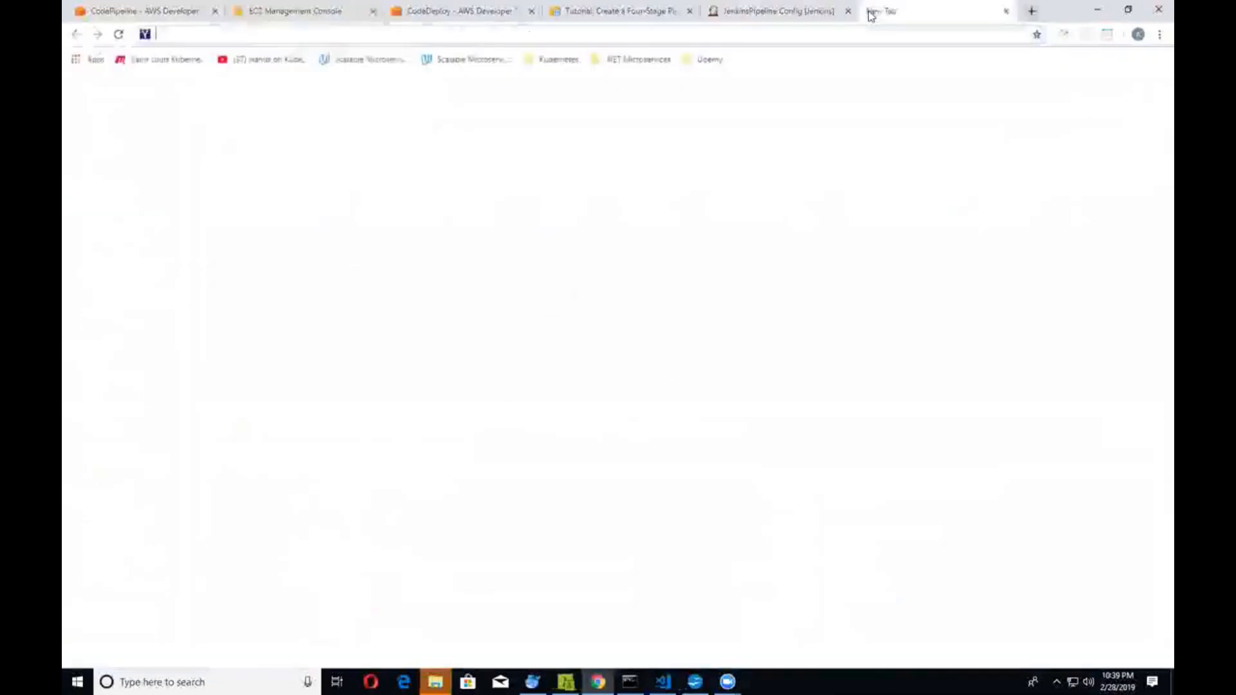
{"action": "type", "text": "52.91.31.23"}
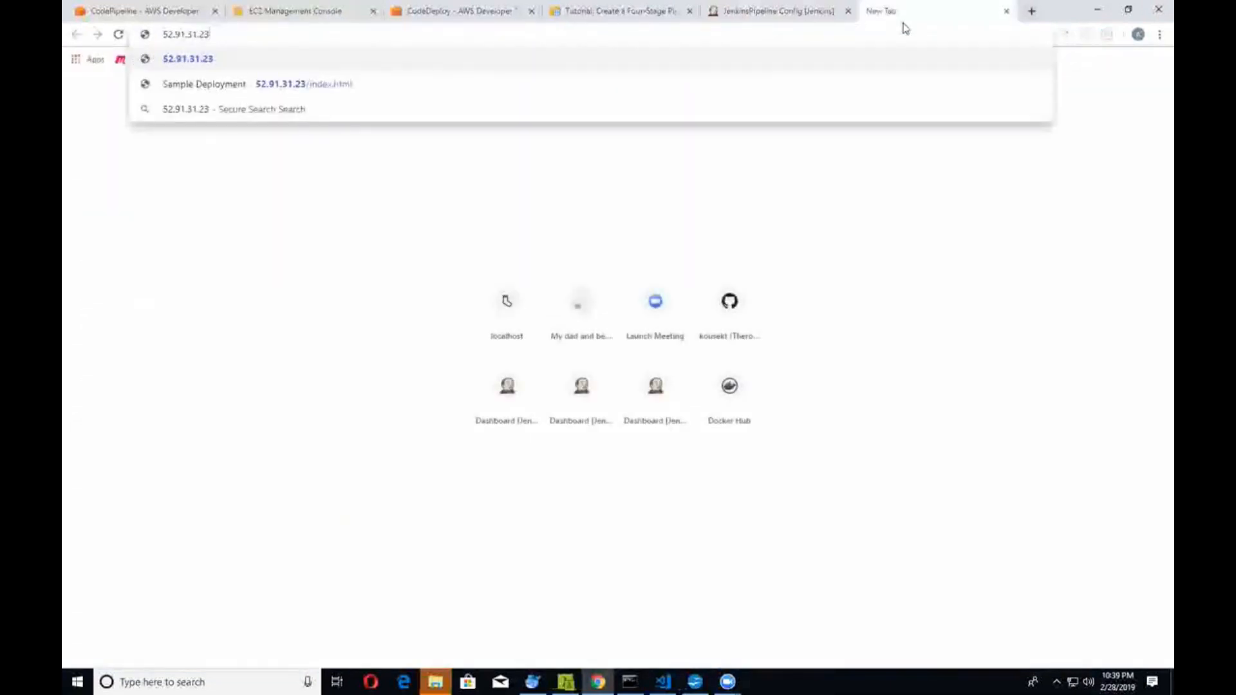
{"action": "type", "text": "/index.html"}
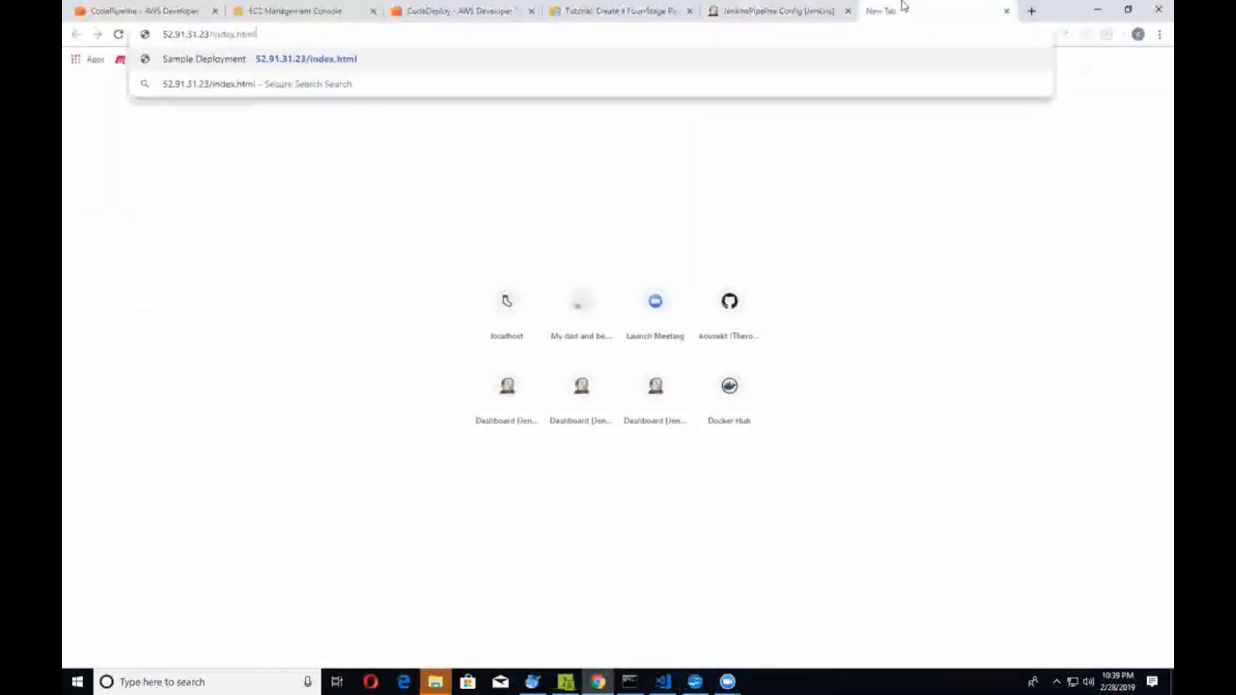
{"action": "key", "text": "Return"}
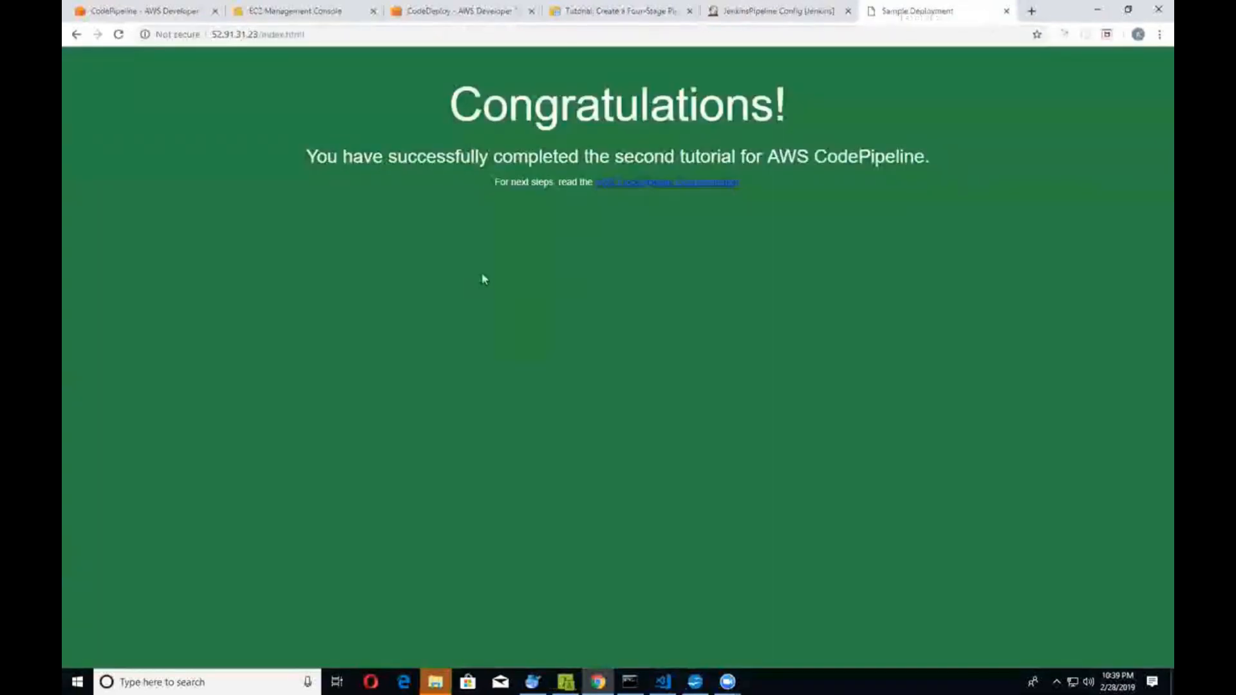
{"action": "left_click_drag", "start_coordinate": [455, 95], "coordinate": [857, 94]}
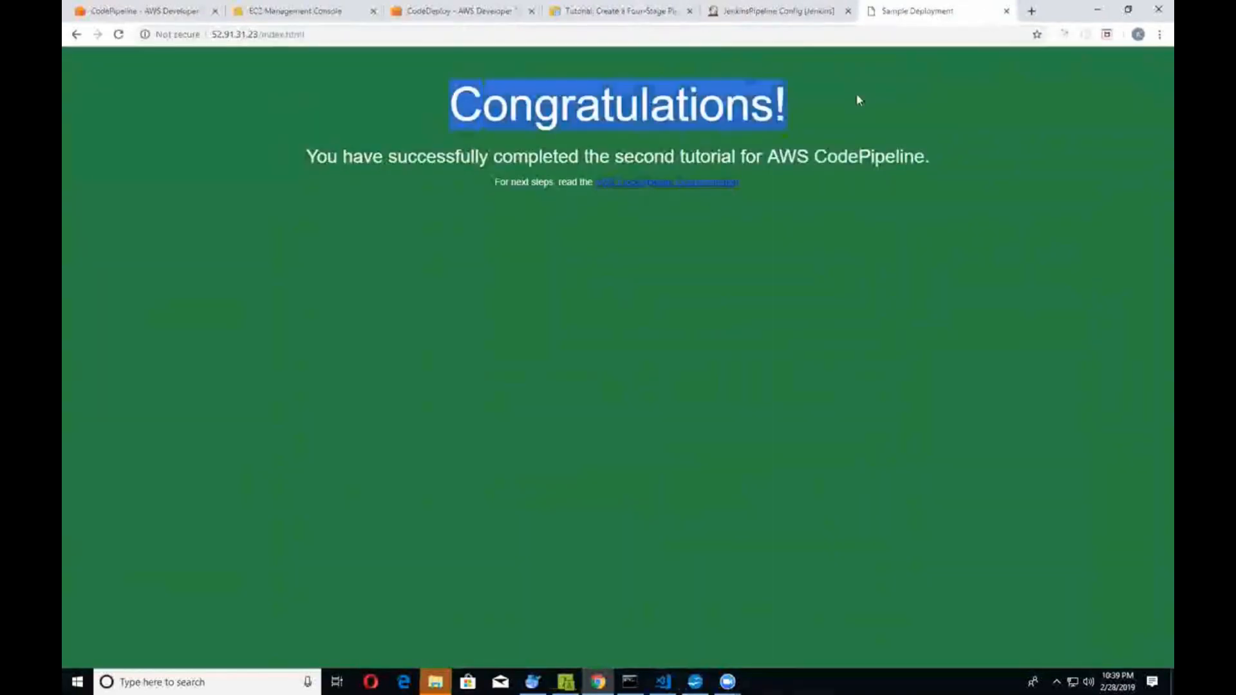
{"action": "left_click", "coordinate": [855, 95]}
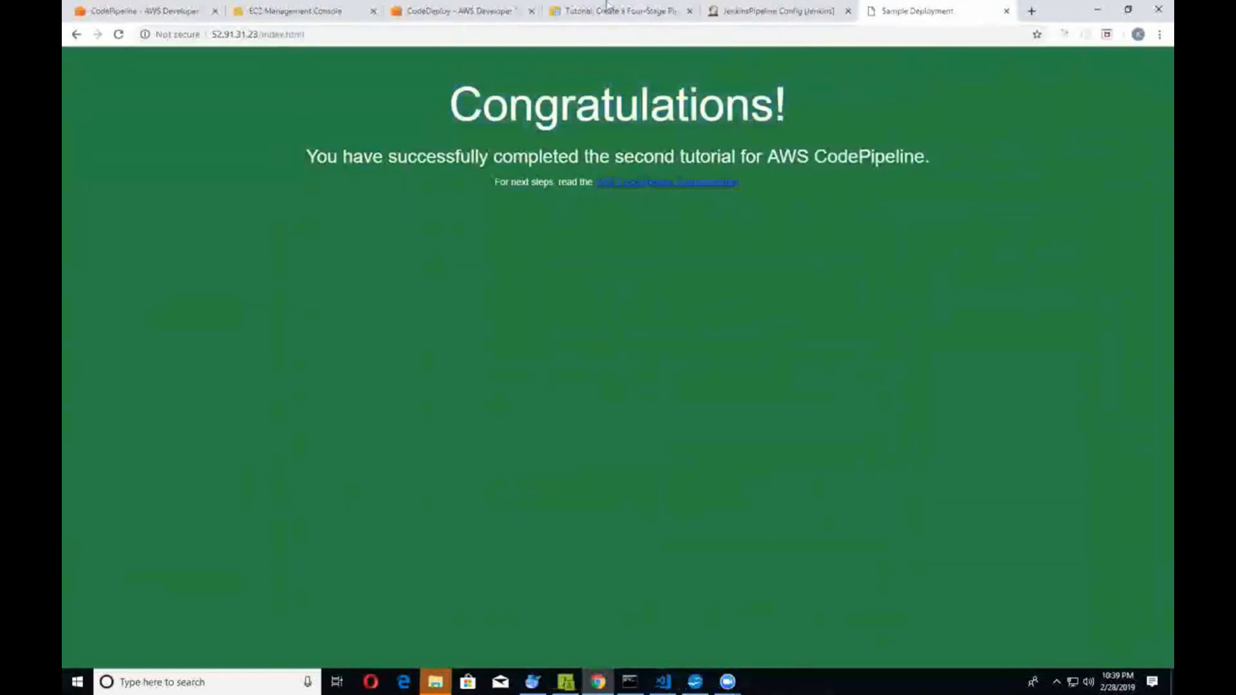
Step: Return to JenkinsPipeline in CodePipeline and view the configuration details of the Approval stage's manual approval action
{"action": "left_click", "coordinate": [128, 13]}
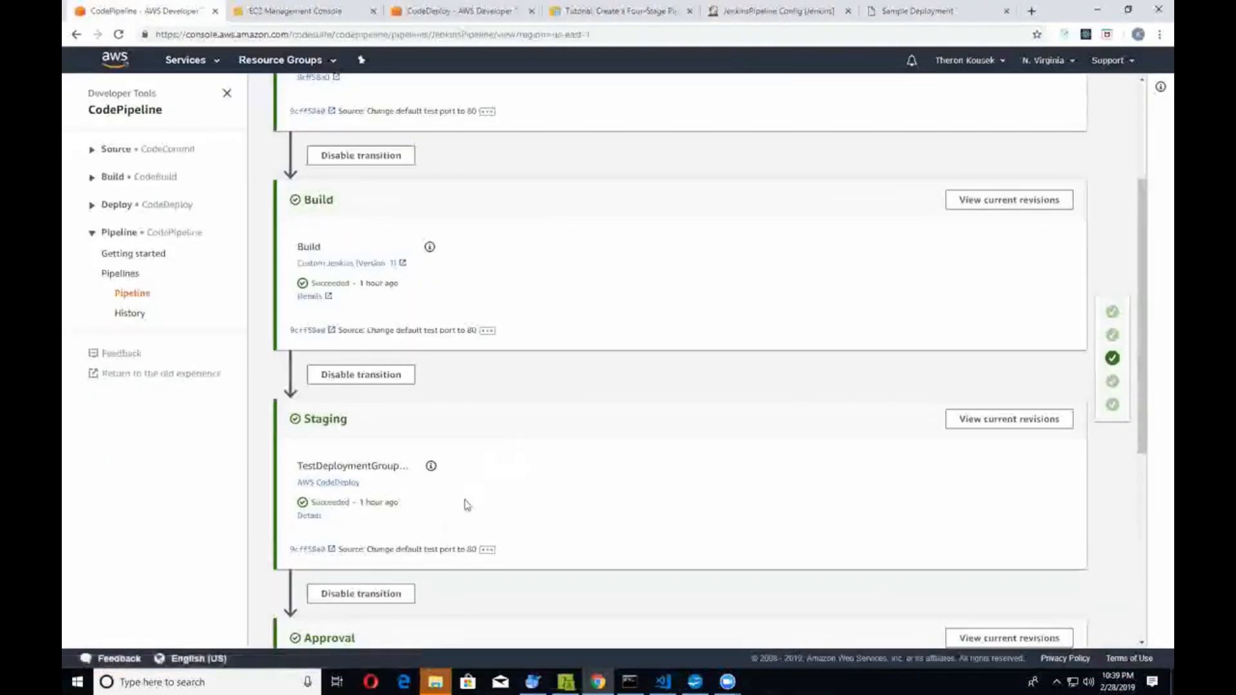
{"action": "scroll", "coordinate": [451, 463], "scroll_direction": "down", "scroll_amount": 3}
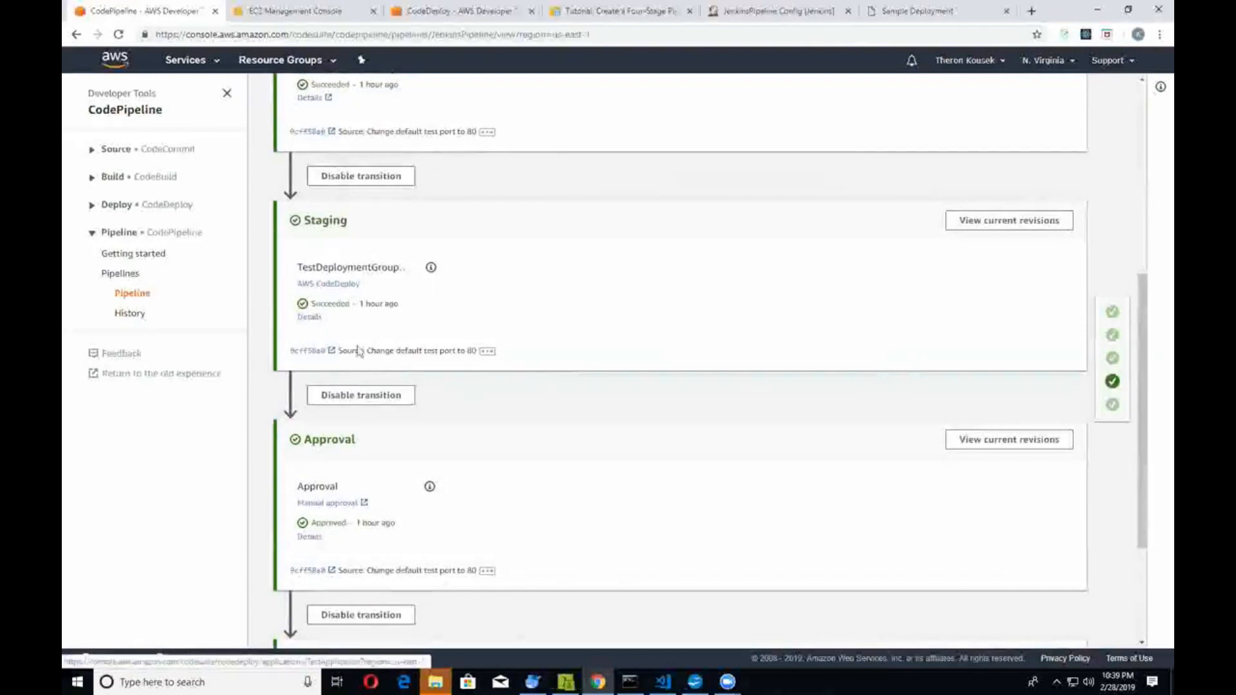
{"action": "scroll", "coordinate": [426, 407], "scroll_direction": "down", "scroll_amount": 1}
{"action": "scroll", "coordinate": [427, 406], "scroll_direction": "down", "scroll_amount": 2}
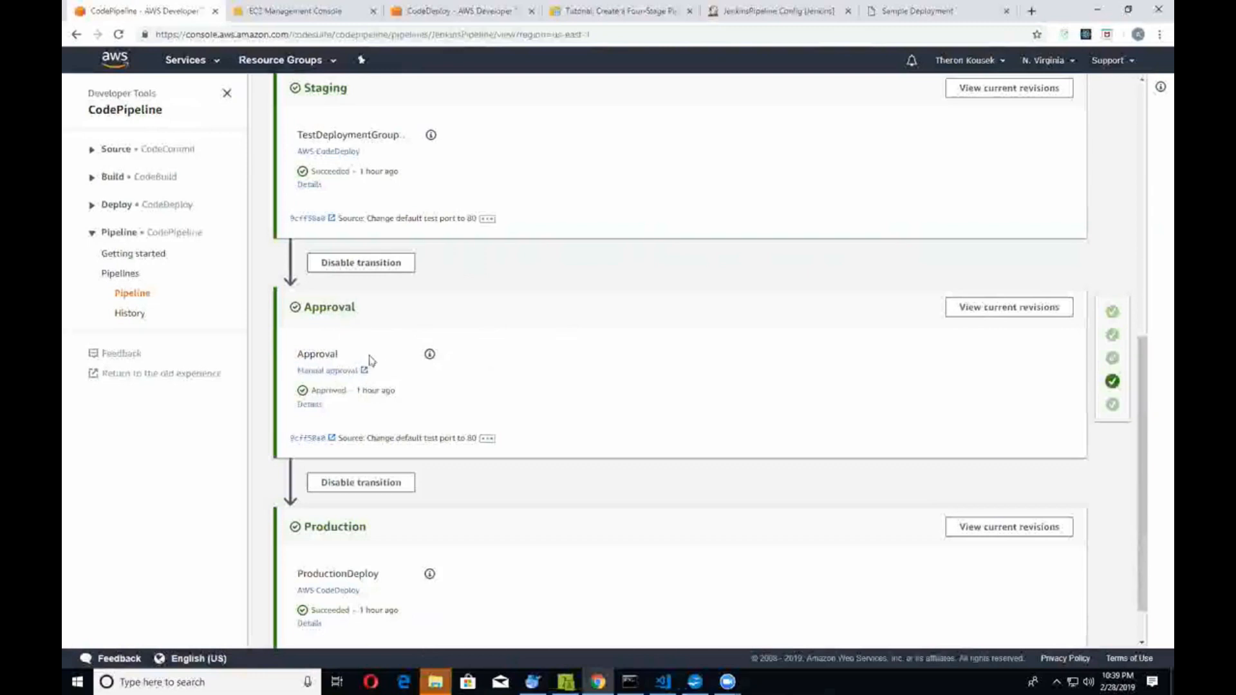
{"action": "left_click", "coordinate": [430, 355]}
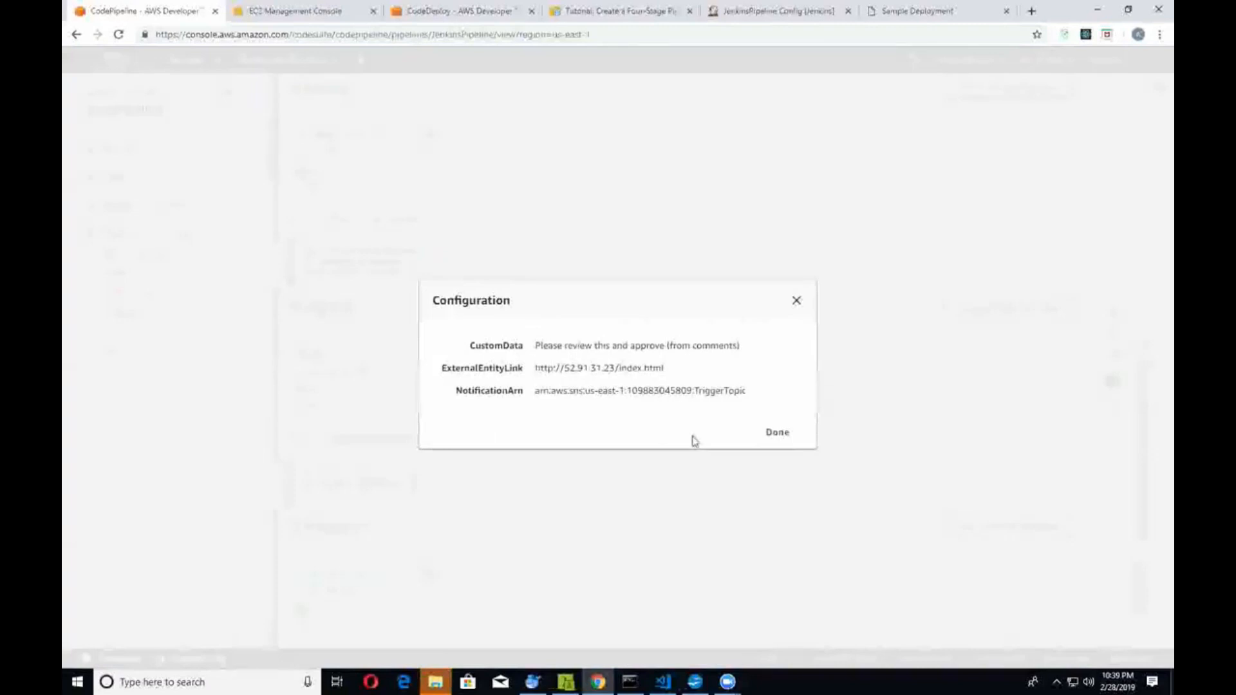
{"action": "left_click", "coordinate": [779, 433]}
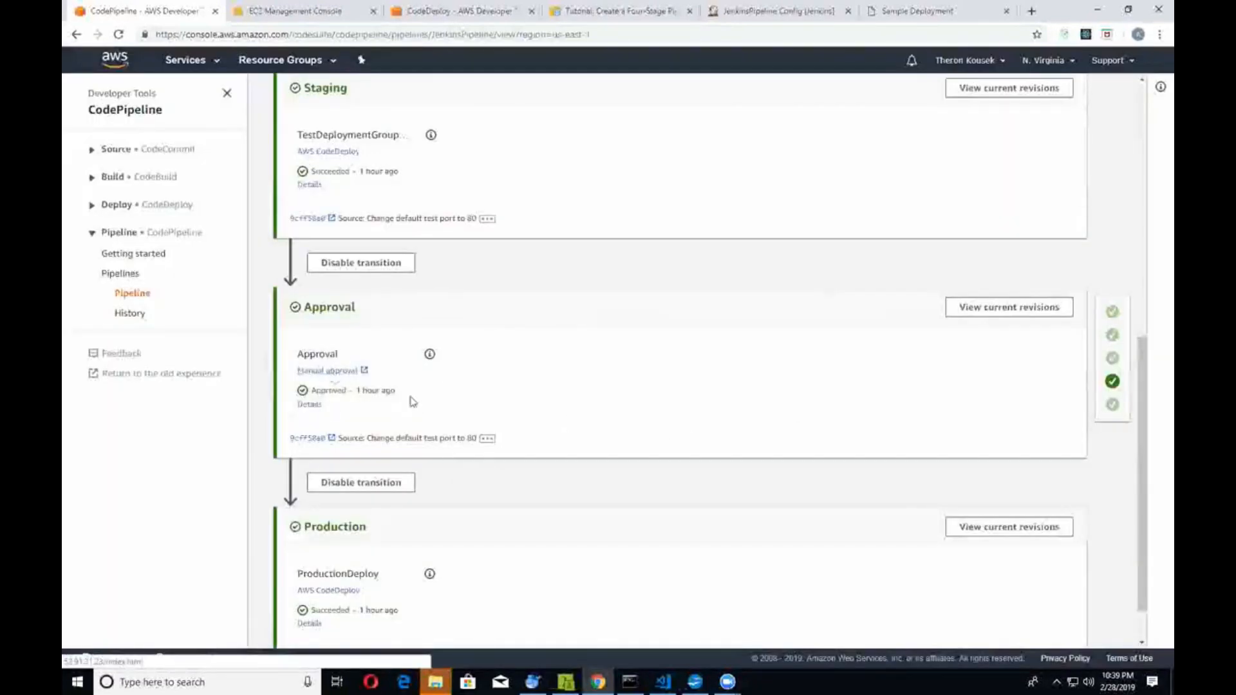
Step: Open JenkinsPipeline for editing, then open the manual approval action inside its Approval stage
{"action": "scroll", "coordinate": [396, 404], "scroll_direction": "up", "scroll_amount": 10}
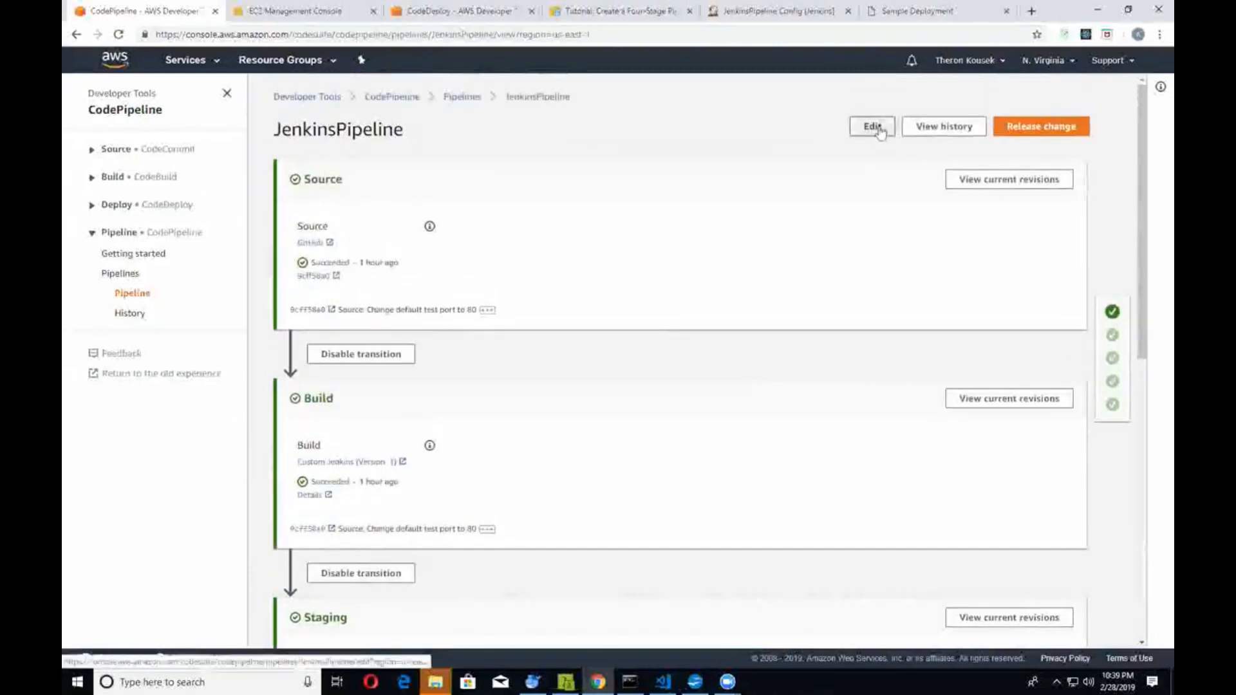
{"action": "left_click", "coordinate": [873, 127]}
{"action": "scroll", "coordinate": [670, 512], "scroll_direction": "down", "scroll_amount": 5}
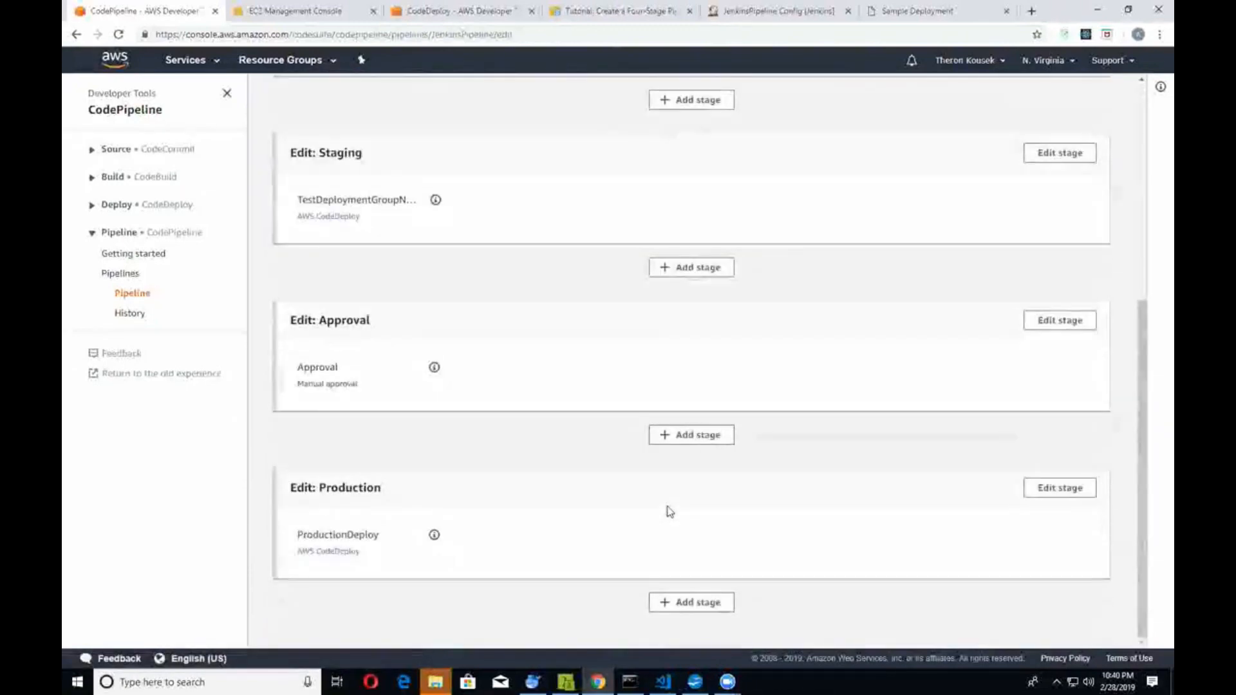
{"action": "scroll", "coordinate": [666, 510], "scroll_direction": "up", "scroll_amount": 3}
{"action": "scroll", "coordinate": [592, 492], "scroll_direction": "down", "scroll_amount": 2}
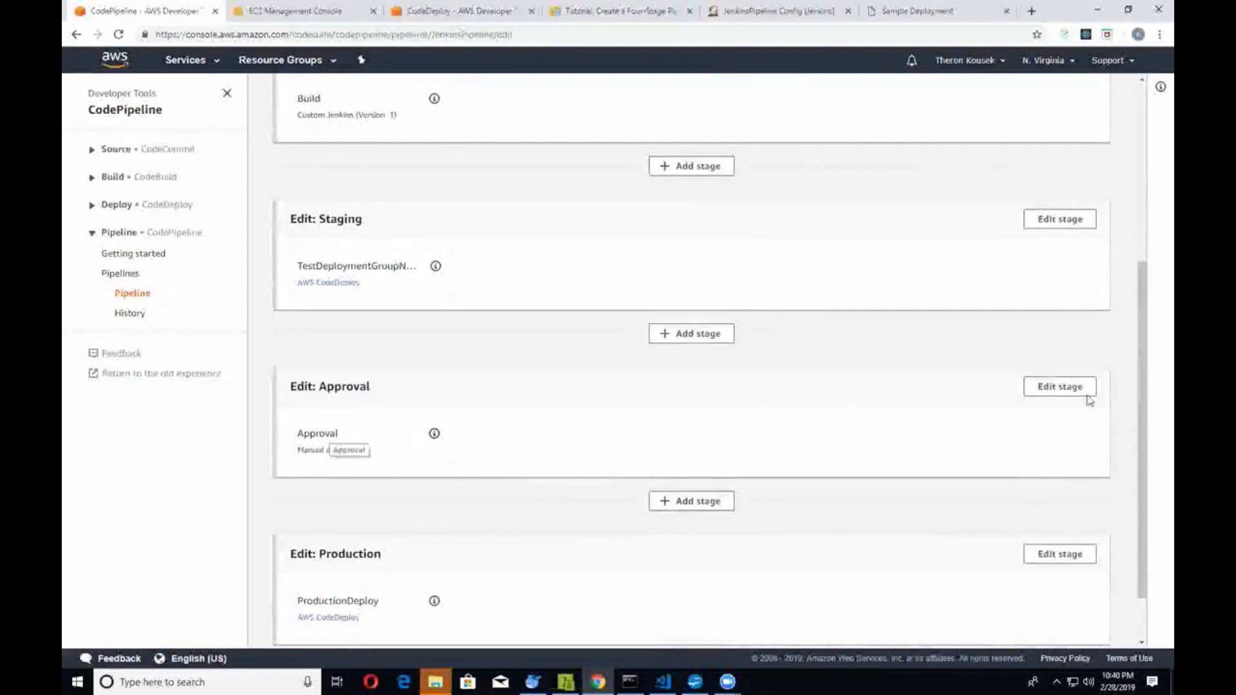
{"action": "left_click", "coordinate": [1062, 387]}
{"action": "scroll", "coordinate": [724, 470], "scroll_direction": "down", "scroll_amount": 2}
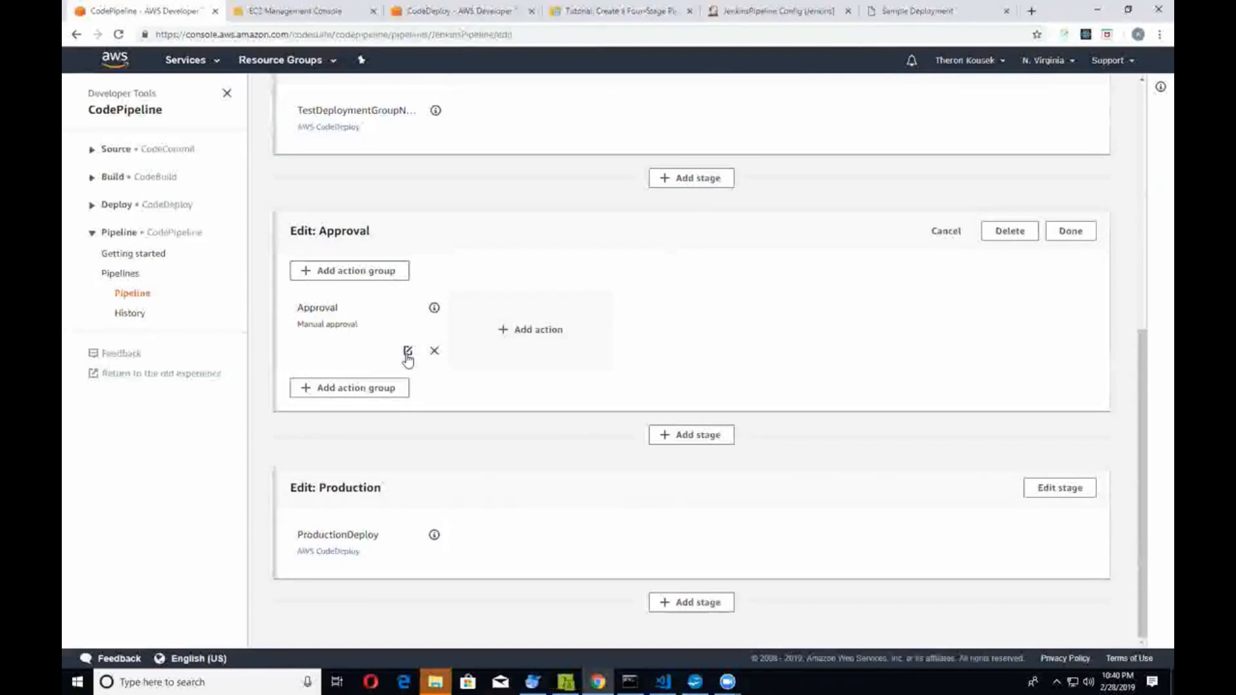
{"action": "left_click", "coordinate": [408, 353]}
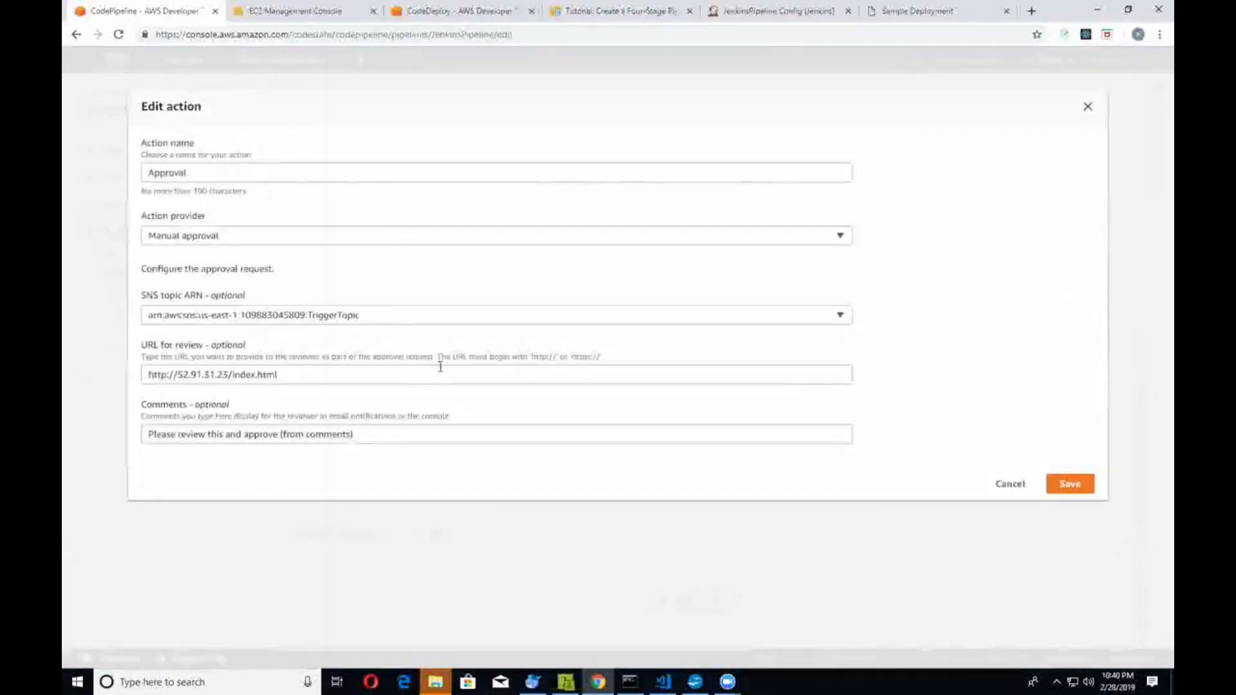
Step: Browse the available action providers for the Approval action and keep Manual approval selected
{"action": "left_click", "coordinate": [288, 240]}
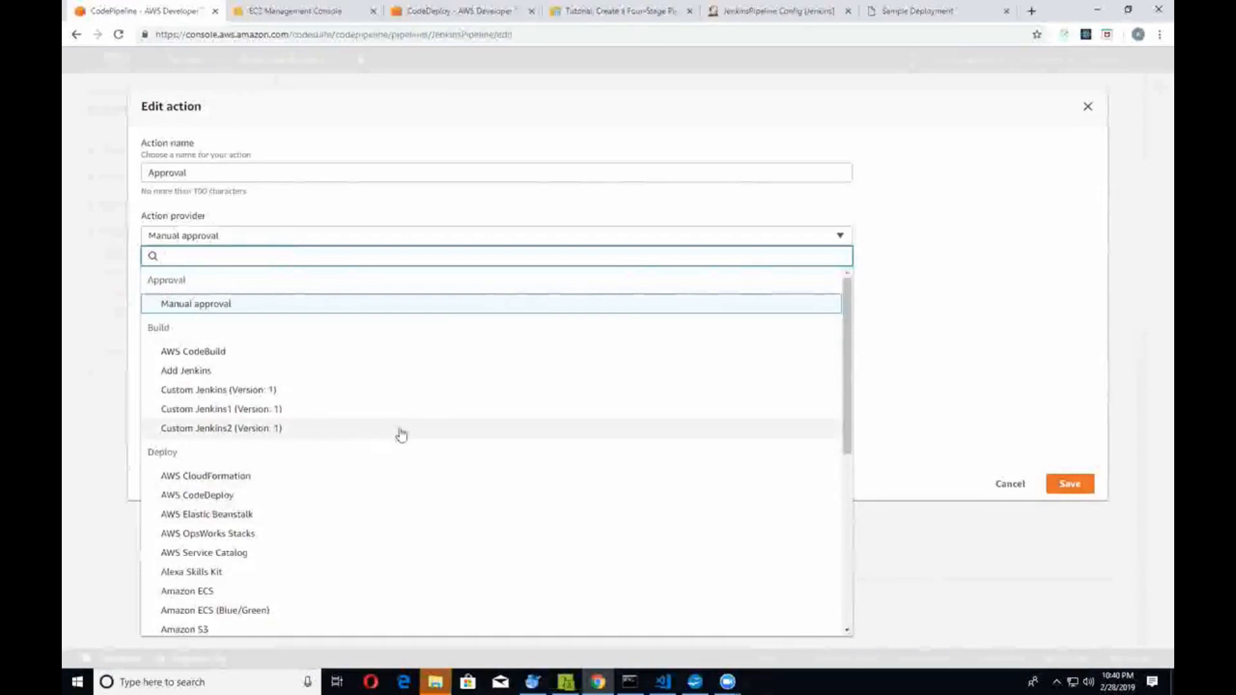
{"action": "scroll", "coordinate": [248, 508], "scroll_direction": "down", "scroll_amount": 1}
{"action": "scroll", "coordinate": [244, 505], "scroll_direction": "down", "scroll_amount": 4}
{"action": "scroll", "coordinate": [265, 480], "scroll_direction": "up", "scroll_amount": 5}
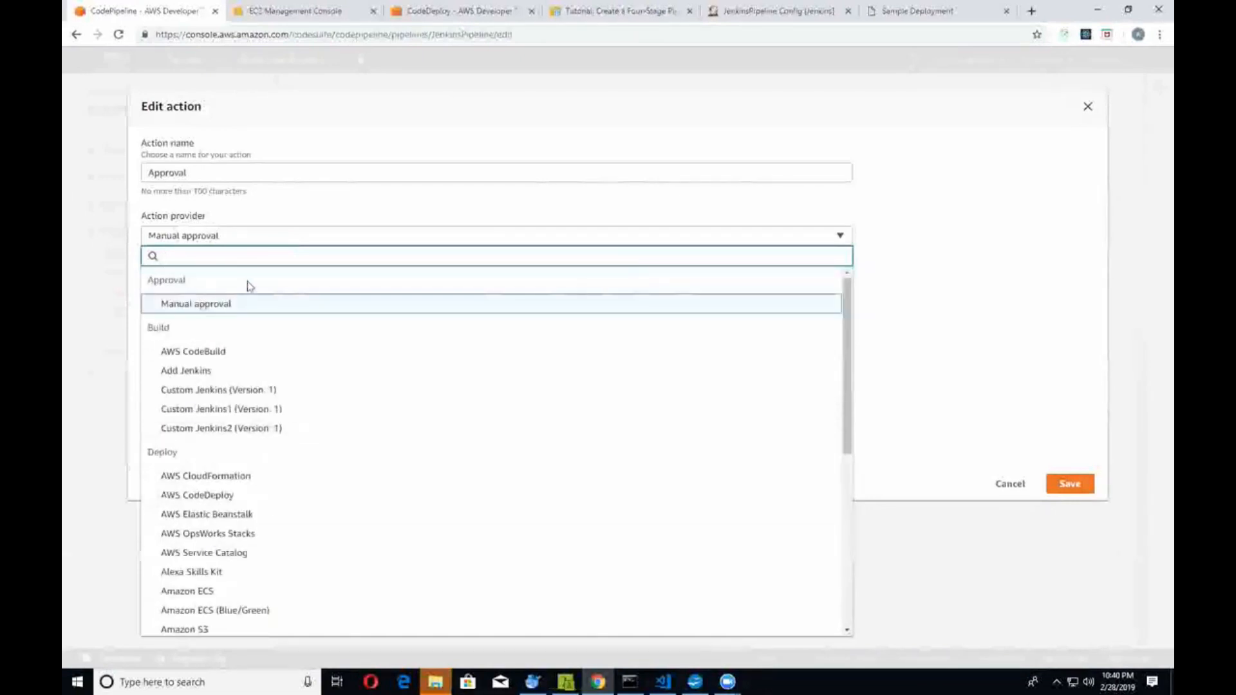
{"action": "left_click", "coordinate": [220, 302]}
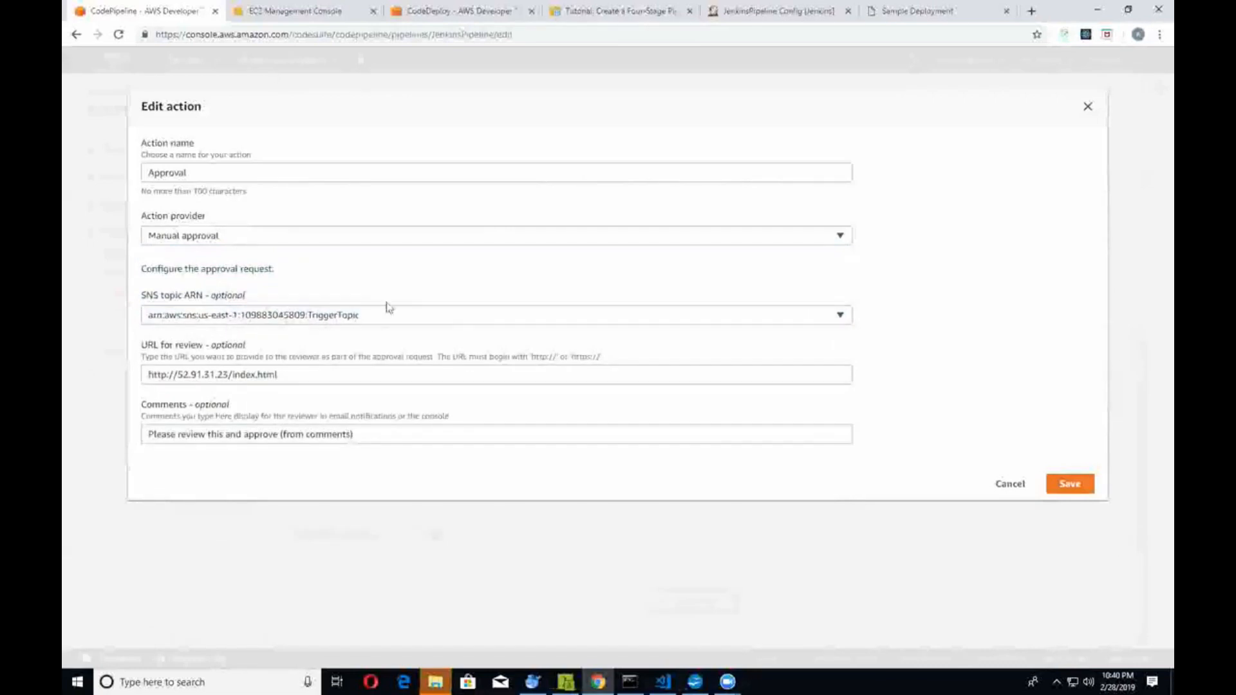
Step: Review the Approval action's SNS topic, review URL and comments, and close the action editor without saving
{"action": "left_click", "coordinate": [369, 317]}
{"action": "left_click", "coordinate": [168, 318]}
{"action": "left_click_drag", "start_coordinate": [283, 376], "coordinate": [129, 383]}
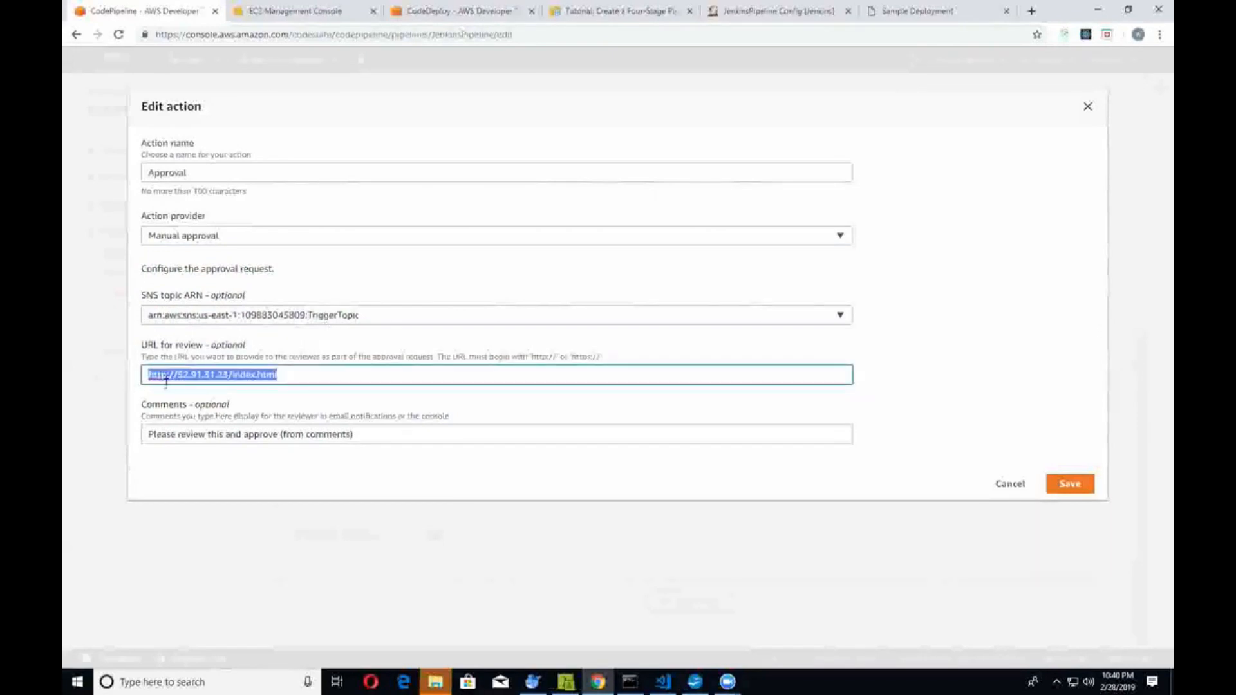
{"action": "left_click", "coordinate": [186, 377]}
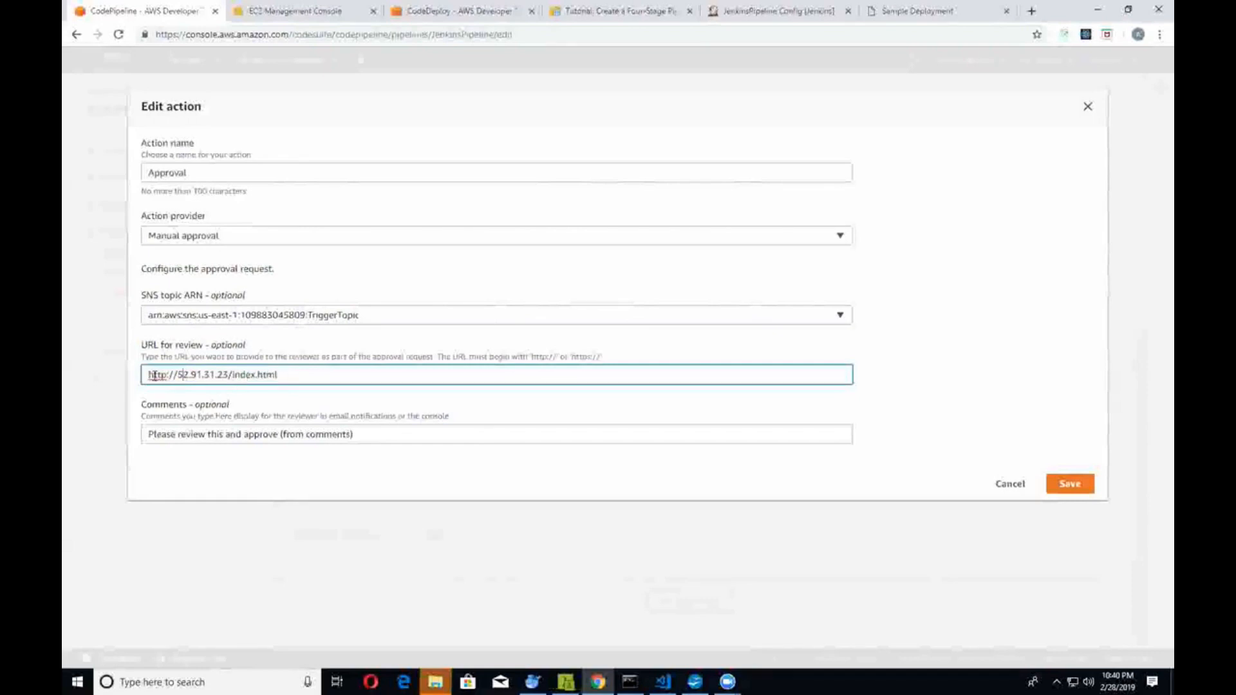
{"action": "left_click_drag", "start_coordinate": [292, 374], "coordinate": [143, 377]}
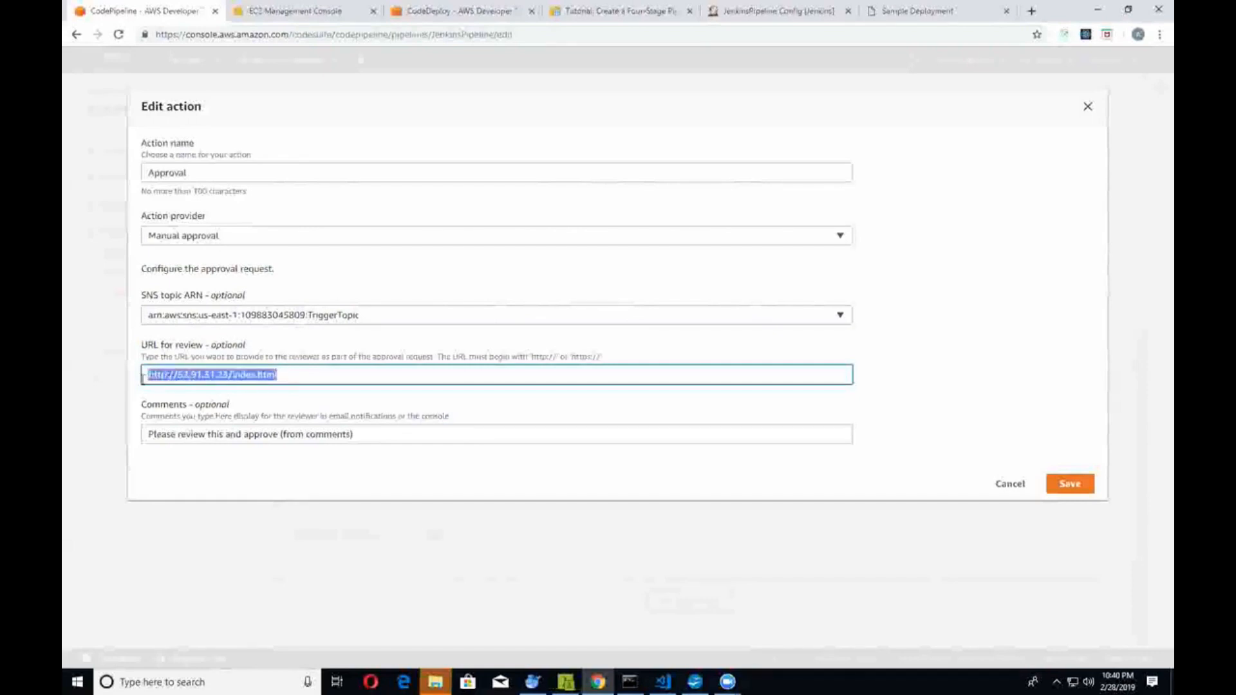
{"action": "left_click", "coordinate": [195, 376]}
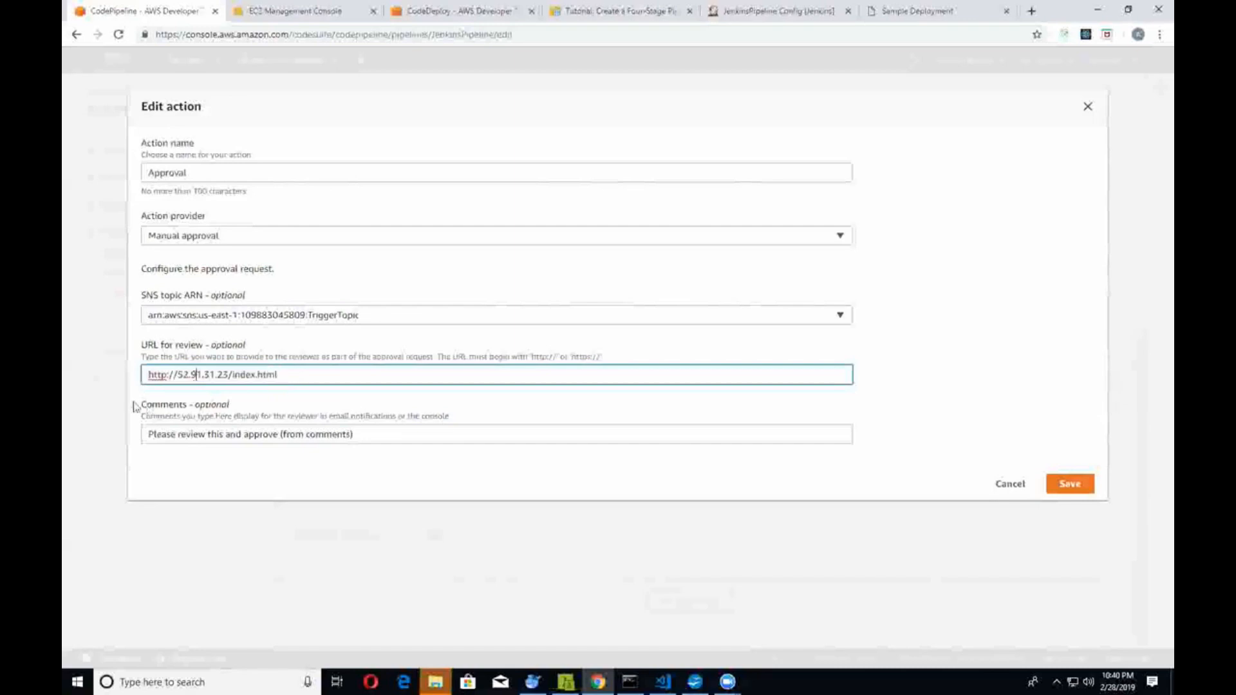
{"action": "left_click", "coordinate": [1016, 484]}
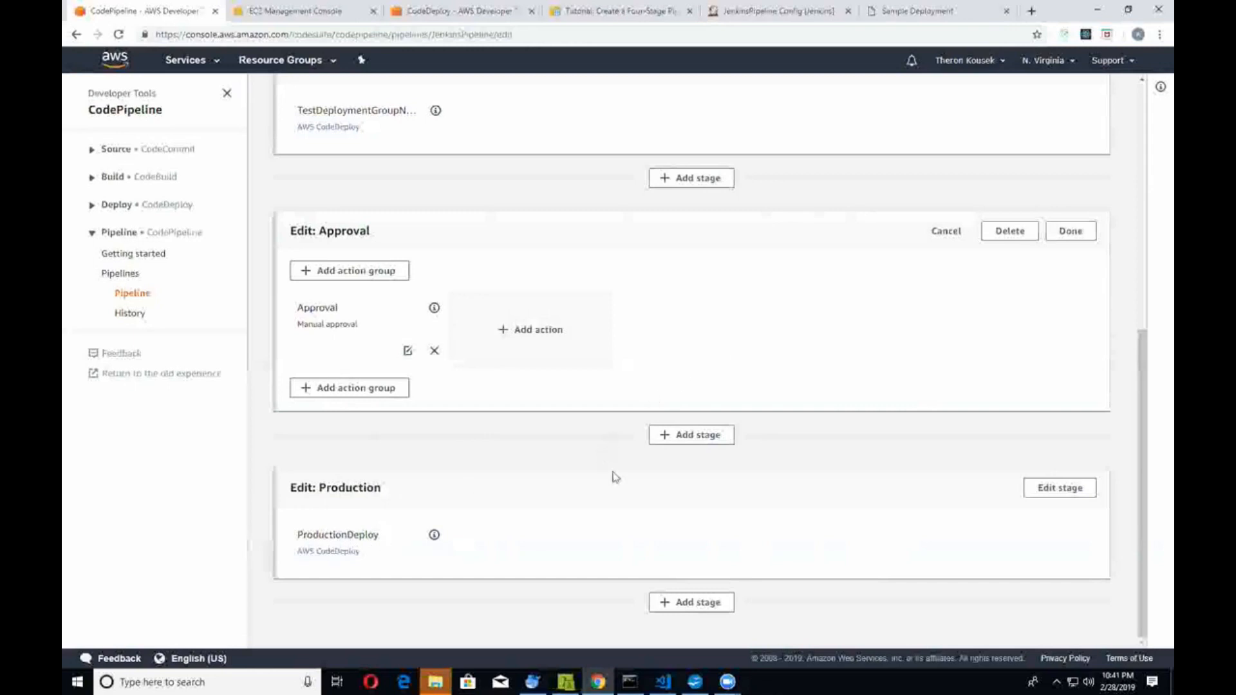
Step: Switch to CodeDeploy and open TestApplication's deployment group TestDeploymentGroupName
{"action": "scroll", "coordinate": [615, 477], "scroll_direction": "up", "scroll_amount": 3}
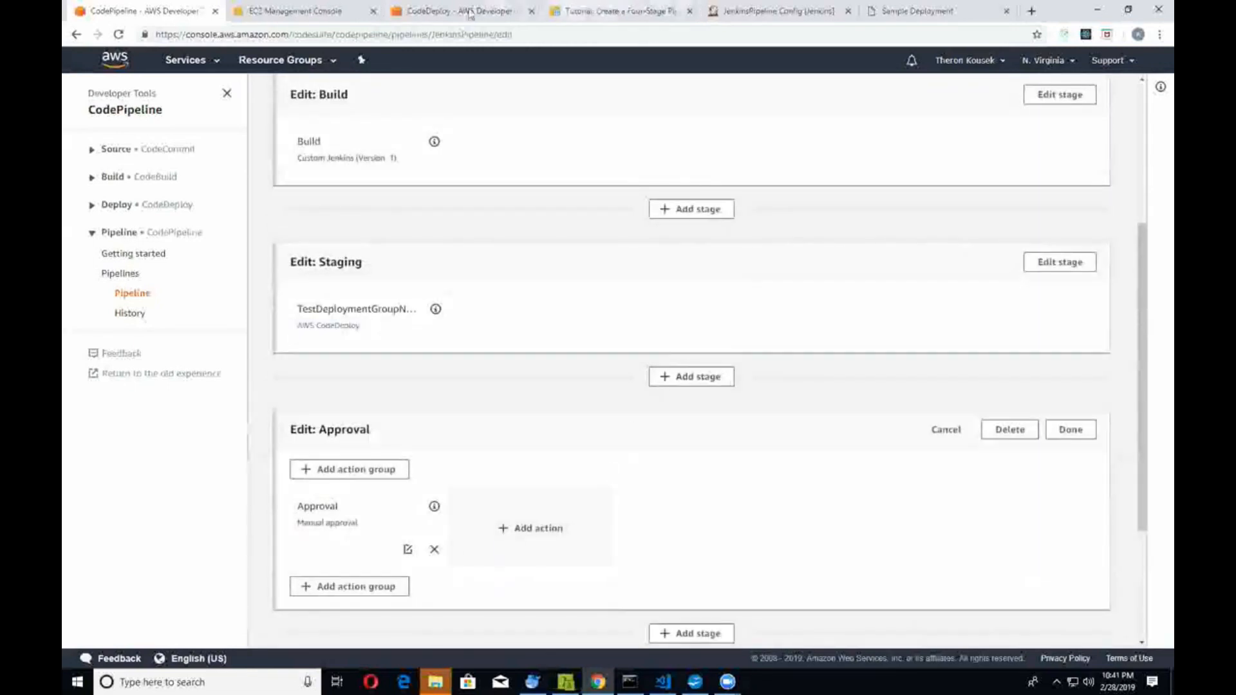
{"action": "left_click", "coordinate": [425, 10]}
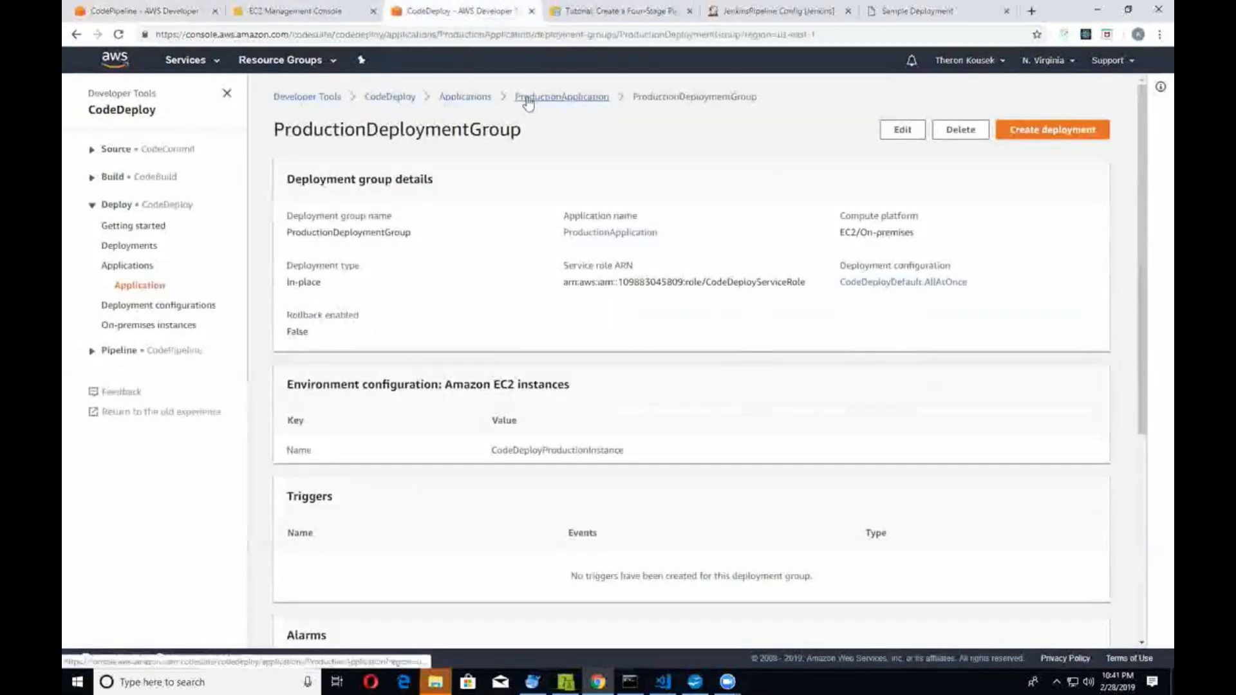
{"action": "left_click", "coordinate": [468, 98]}
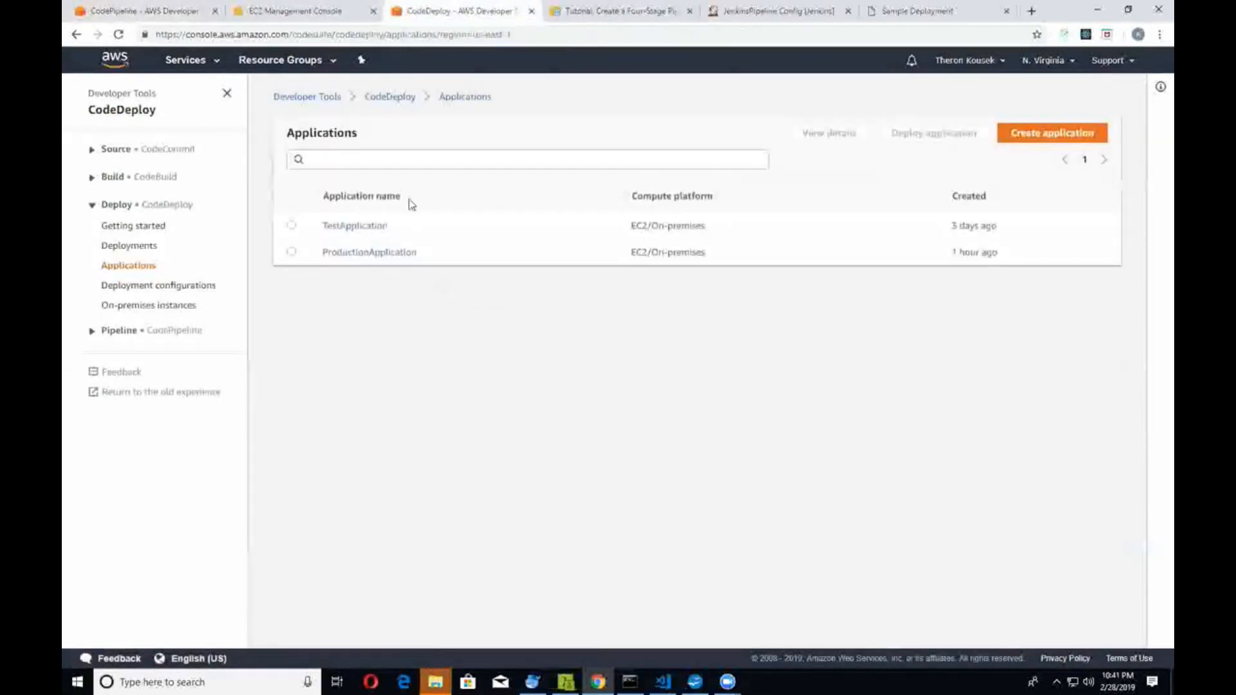
{"action": "left_click", "coordinate": [354, 228]}
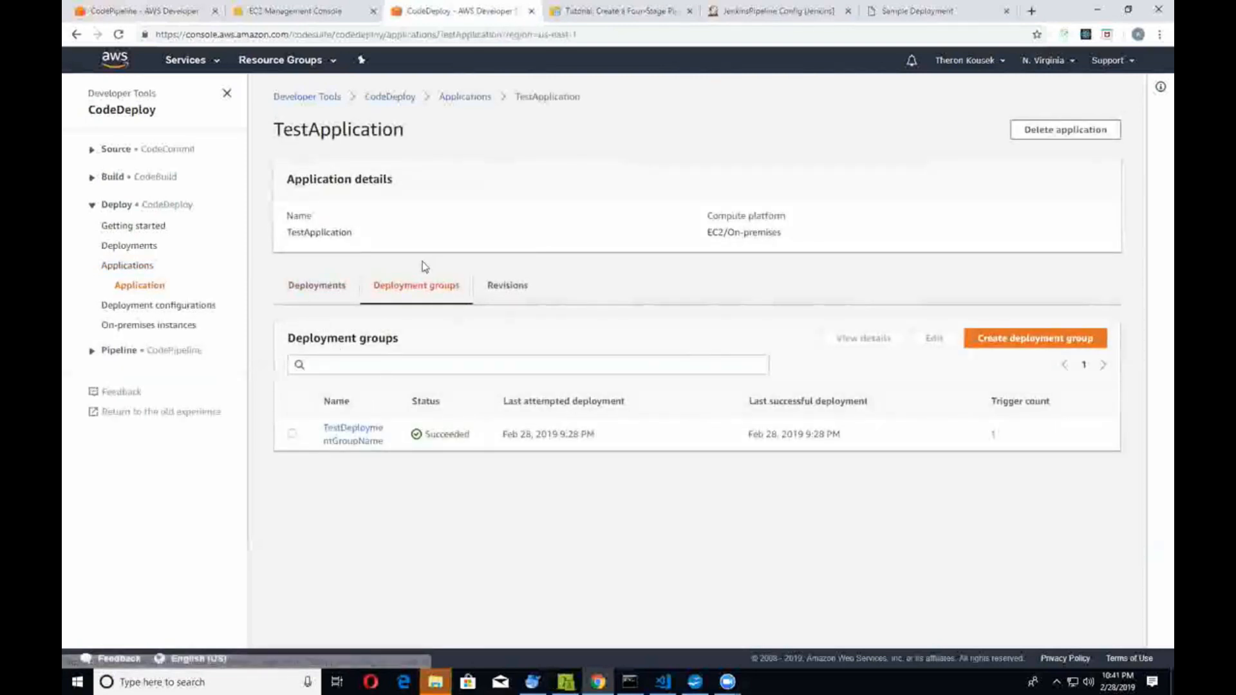
{"action": "left_click", "coordinate": [339, 445]}
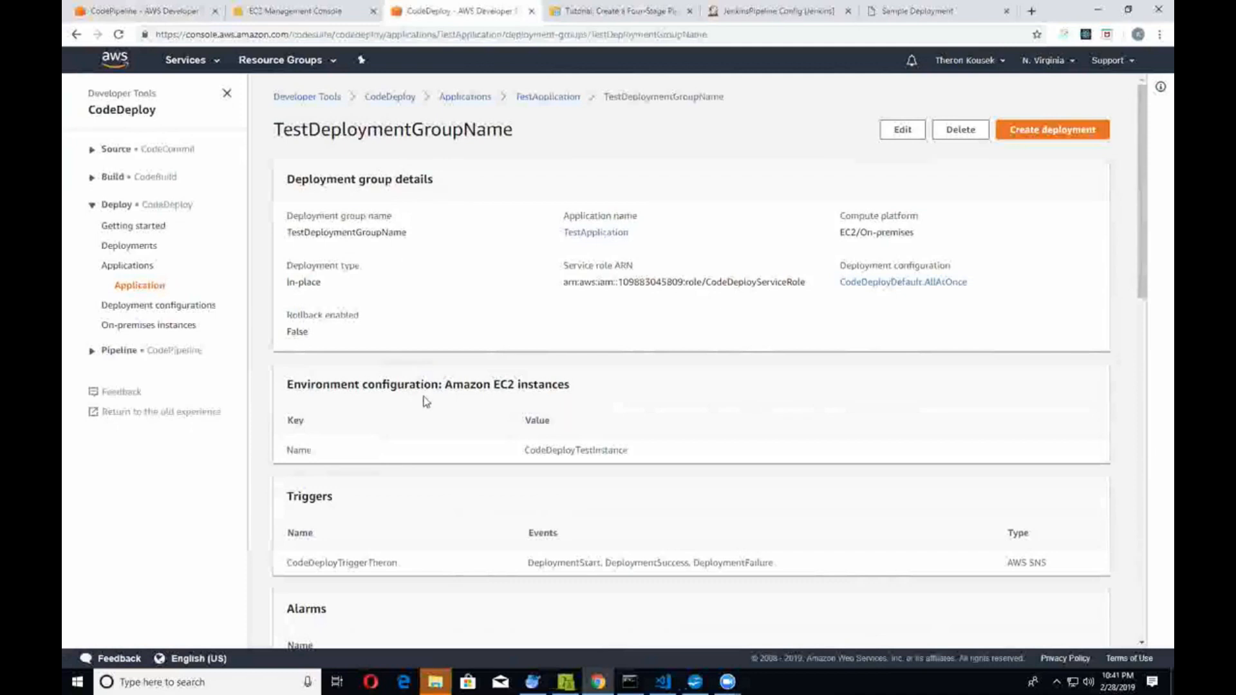
Step: Examine TestDeploymentGroupName's environment configuration, triggers, alarms and deployment history
{"action": "scroll", "coordinate": [422, 399], "scroll_direction": "down", "scroll_amount": 4}
{"action": "scroll", "coordinate": [425, 401], "scroll_direction": "down", "scroll_amount": 2}
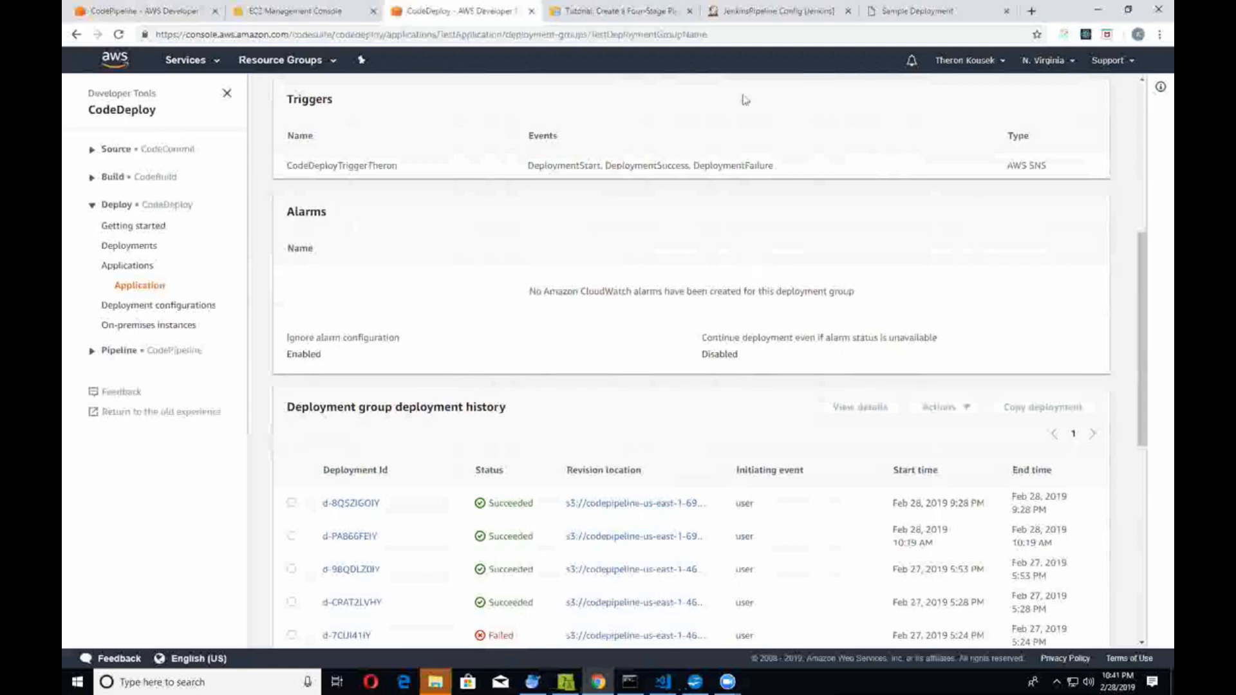
{"action": "scroll", "coordinate": [399, 245], "scroll_direction": "down", "scroll_amount": 3}
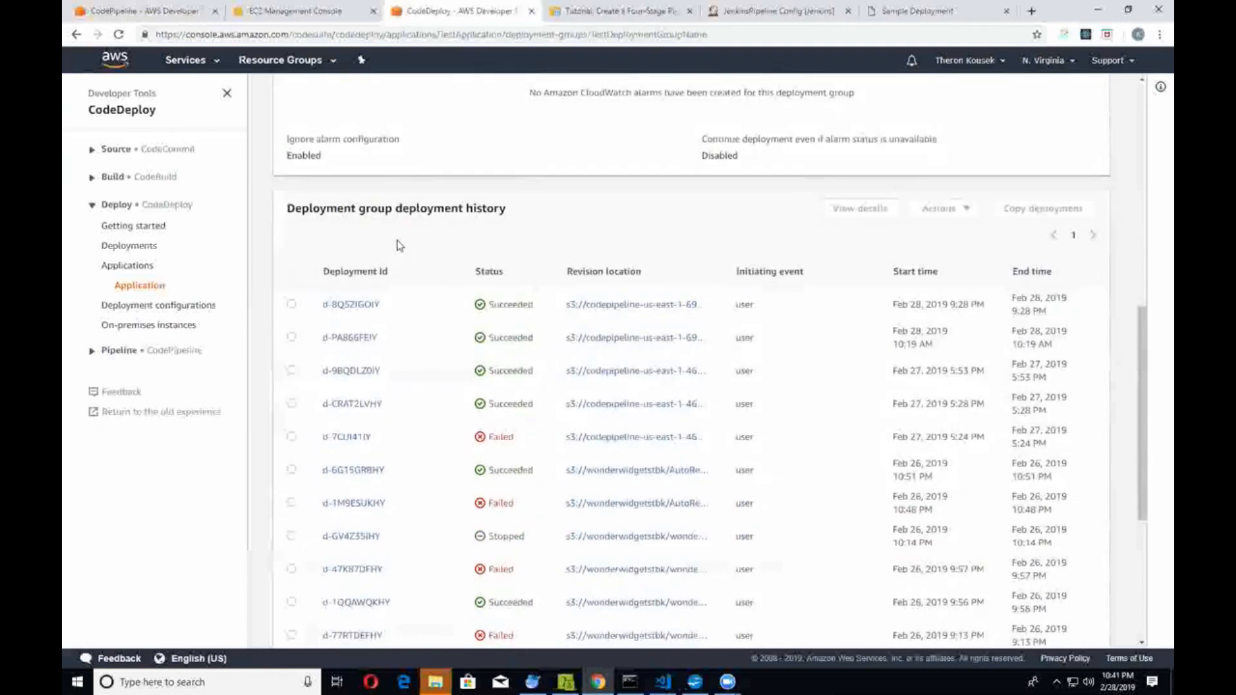
{"action": "scroll", "coordinate": [414, 256], "scroll_direction": "up", "scroll_amount": 3}
{"action": "scroll", "coordinate": [413, 256], "scroll_direction": "up", "scroll_amount": 5}
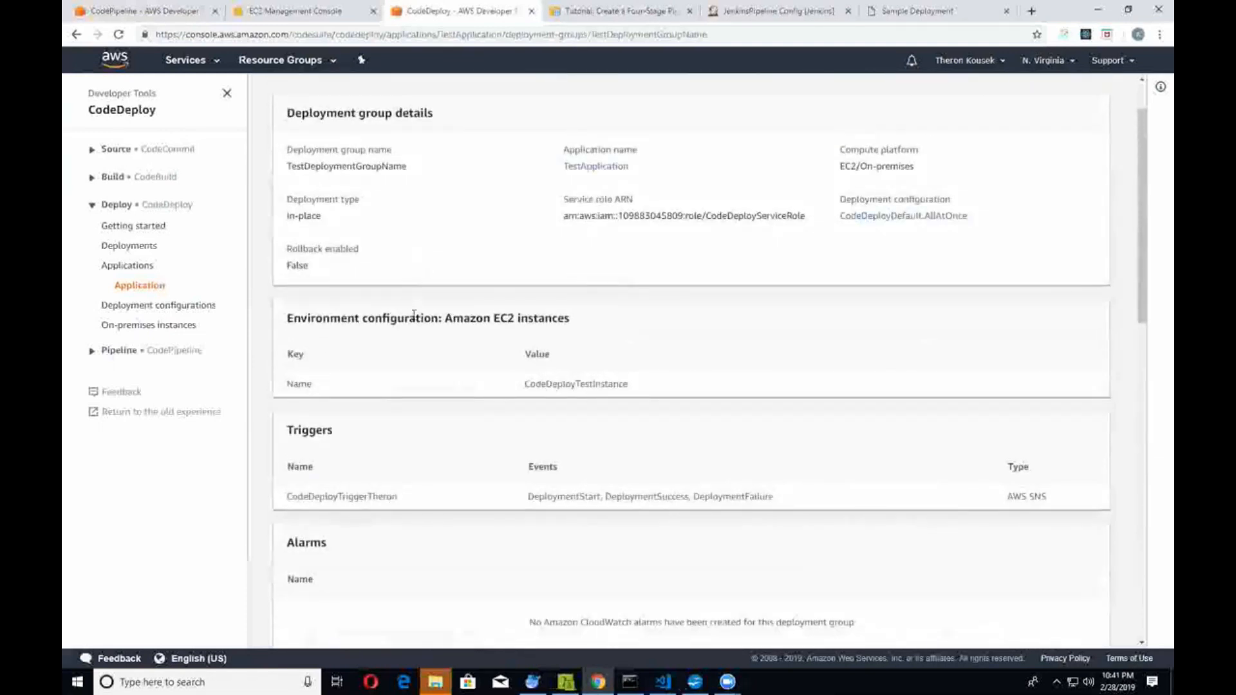
{"action": "scroll", "coordinate": [394, 294], "scroll_direction": "up", "scroll_amount": 1}
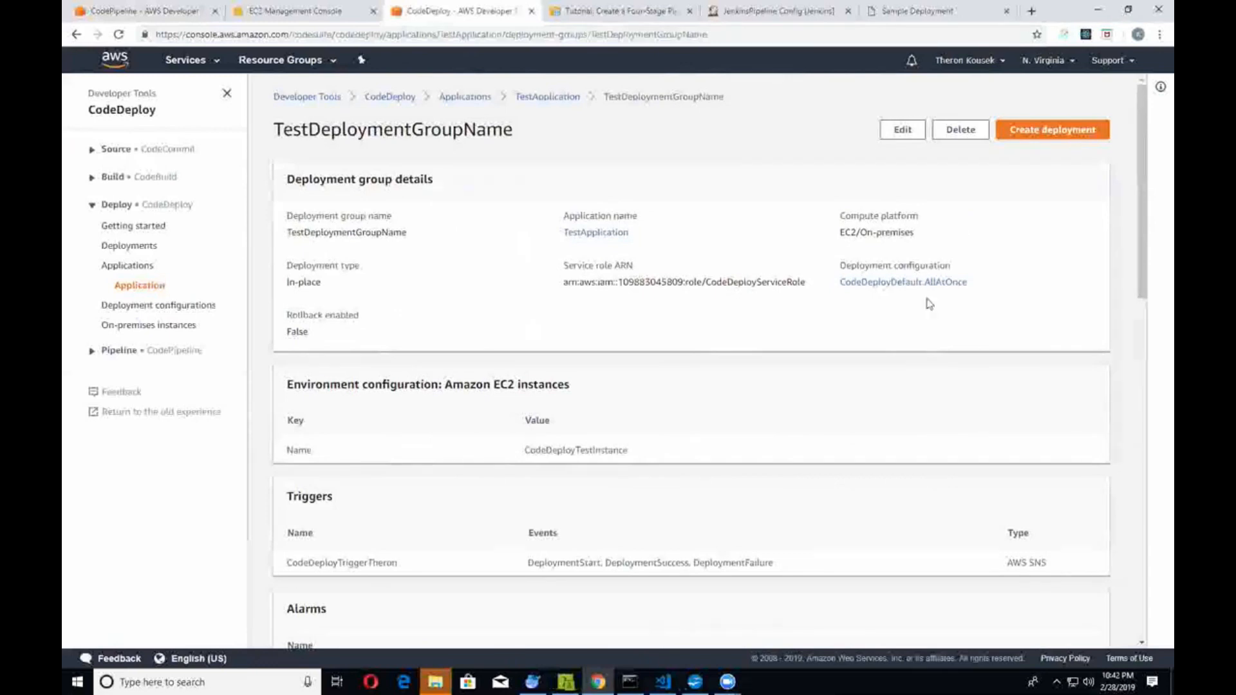
Step: Open TestDeploymentGroupName for editing and review its service role, deployment type and environment configuration
{"action": "left_click", "coordinate": [895, 128]}
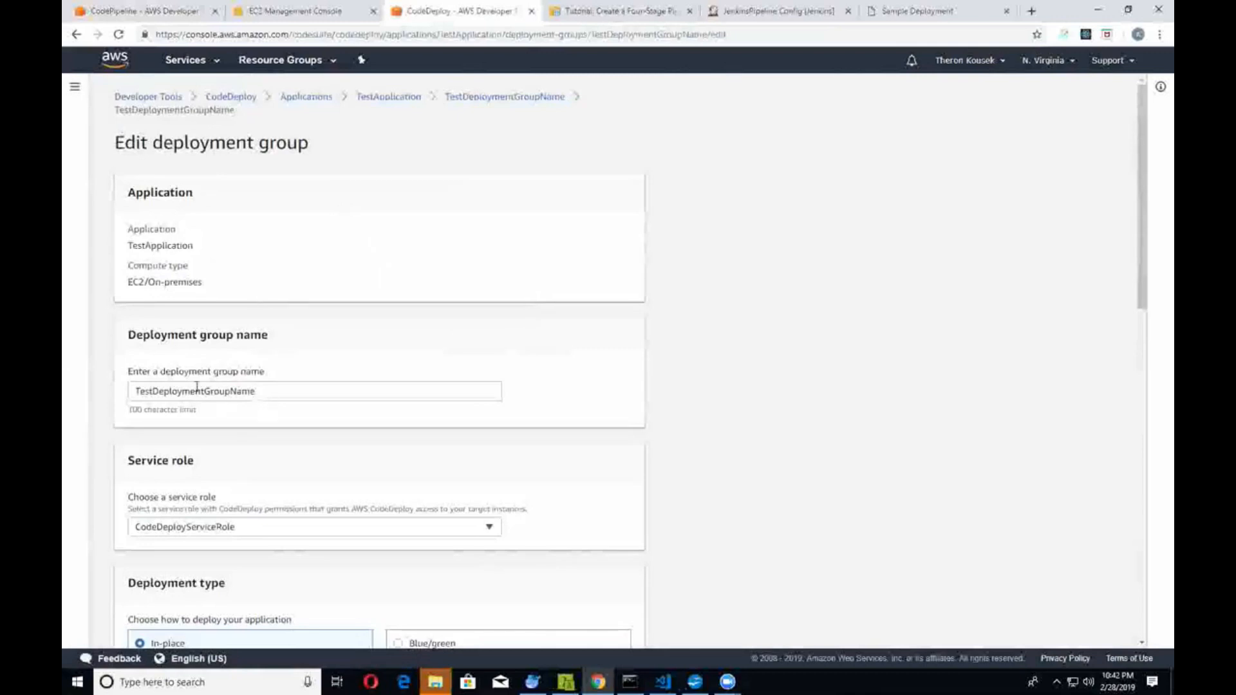
{"action": "scroll", "coordinate": [206, 519], "scroll_direction": "down", "scroll_amount": 3}
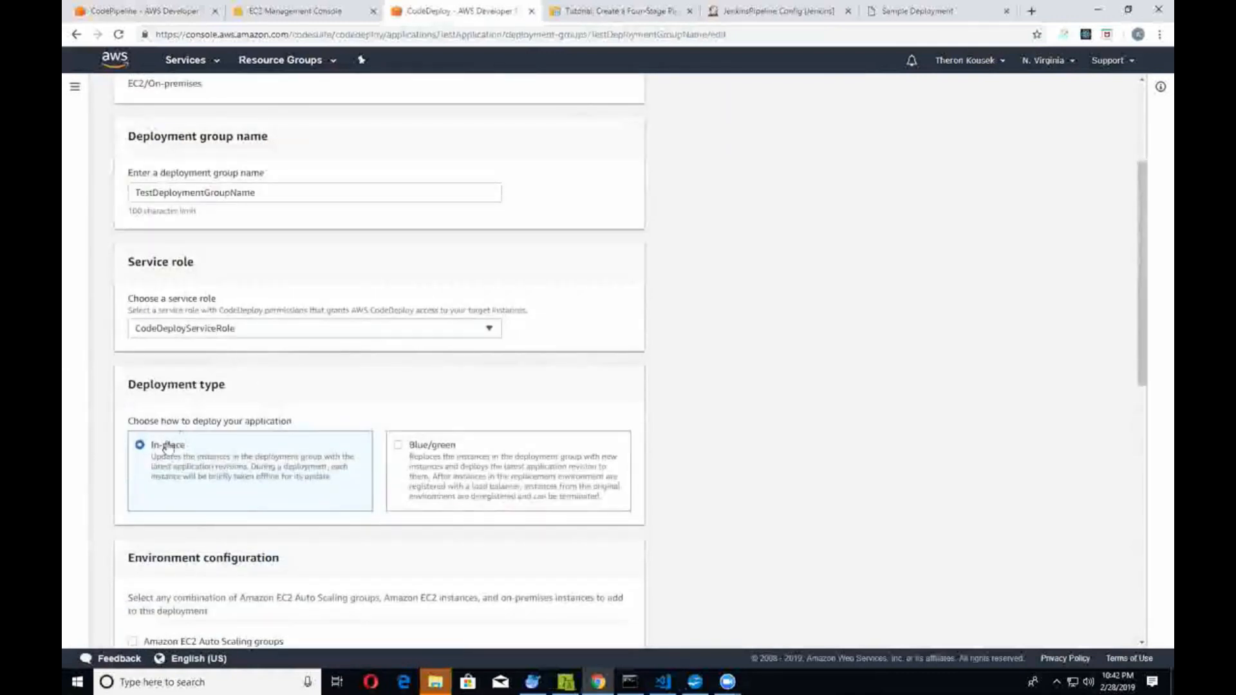
{"action": "scroll", "coordinate": [325, 449], "scroll_direction": "down", "scroll_amount": 2}
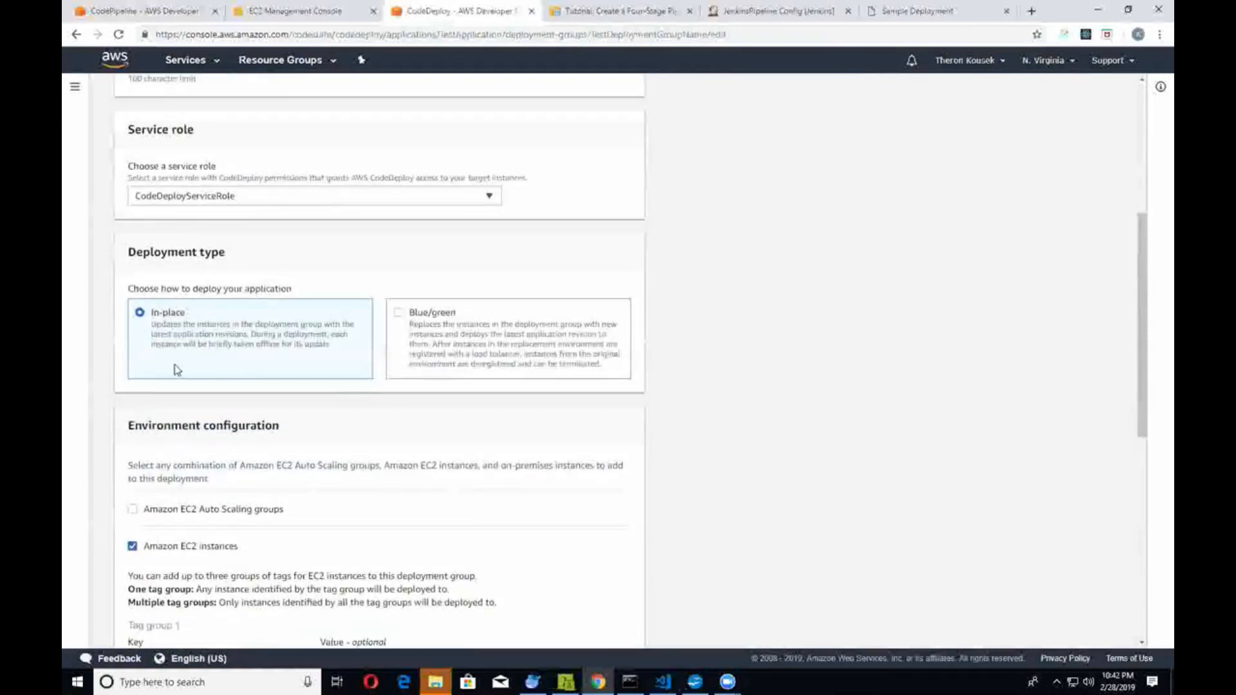
{"action": "scroll", "coordinate": [176, 370], "scroll_direction": "down", "scroll_amount": 3}
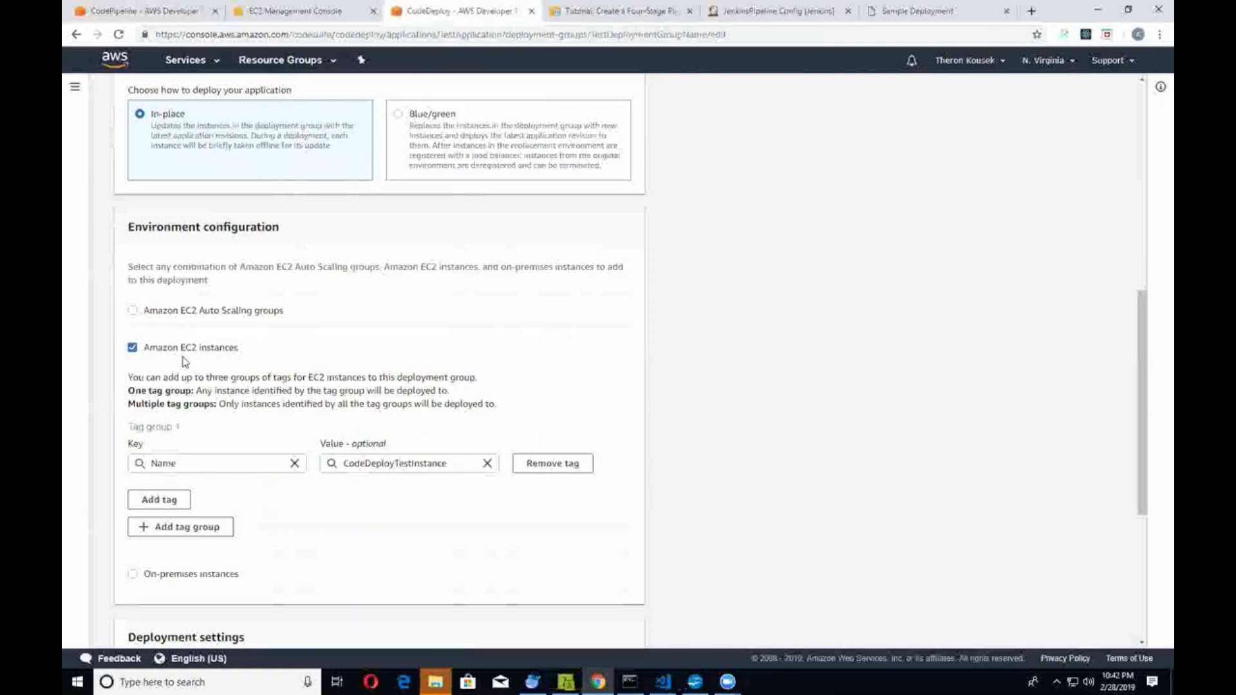
Step: Check the deployment group's EC2 tag key Name and value CodeDeployTestInstance against the matching instance in the EC2 console
{"action": "double_click", "coordinate": [176, 464]}
{"action": "left_click", "coordinate": [175, 465]}
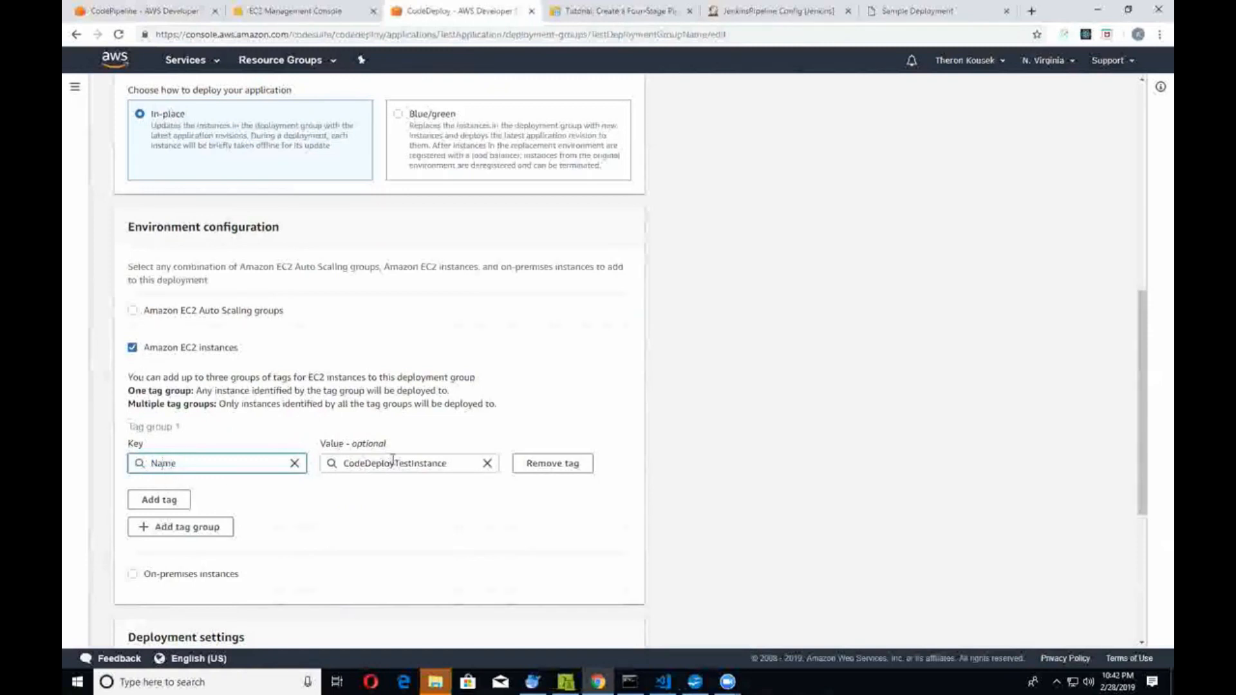
{"action": "double_click", "coordinate": [392, 462]}
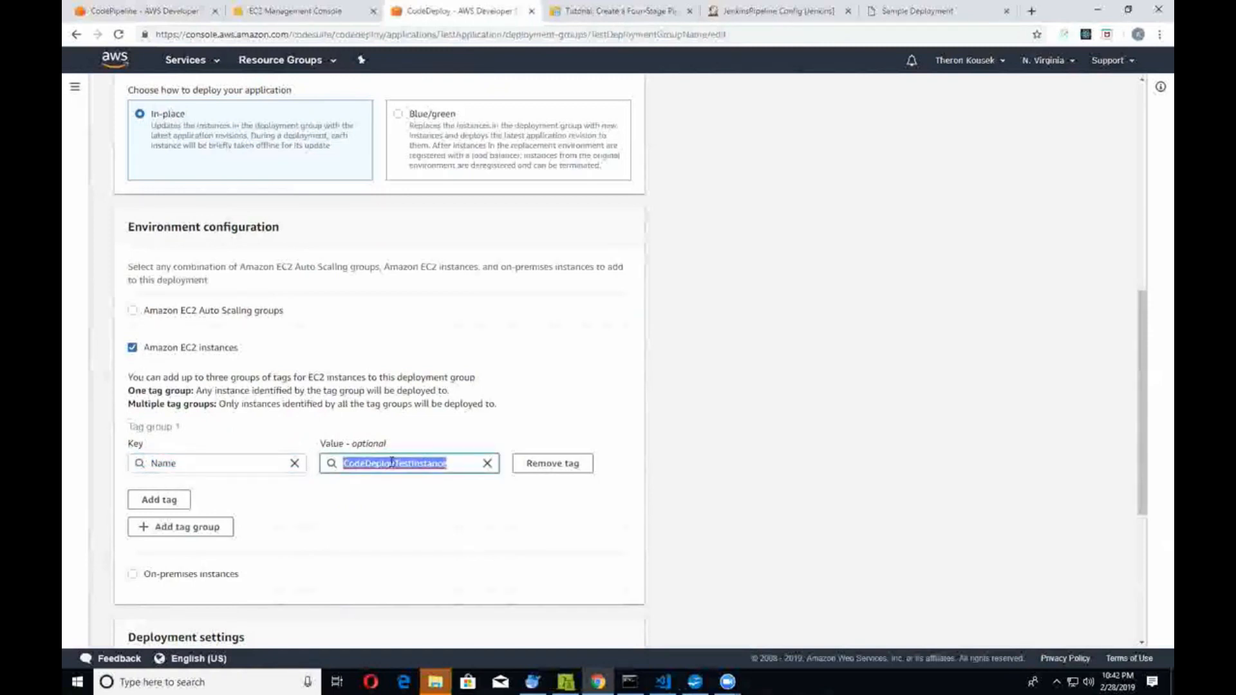
{"action": "left_click", "coordinate": [283, 11]}
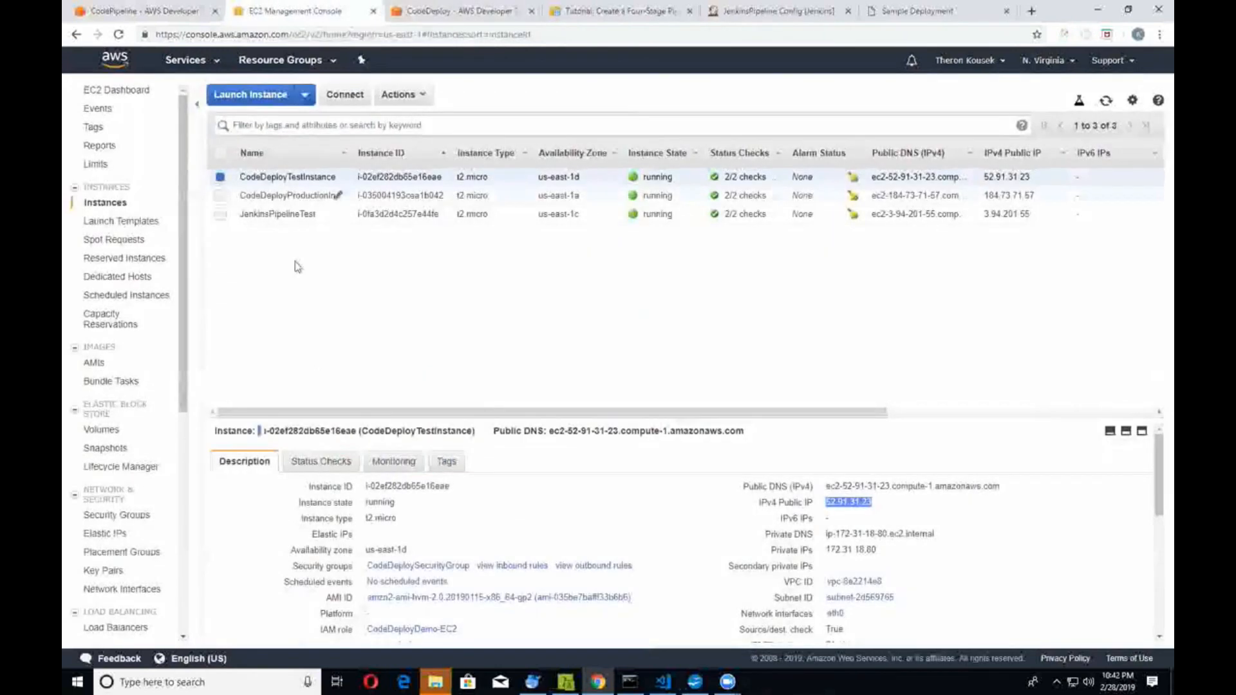
{"action": "left_click", "coordinate": [268, 181]}
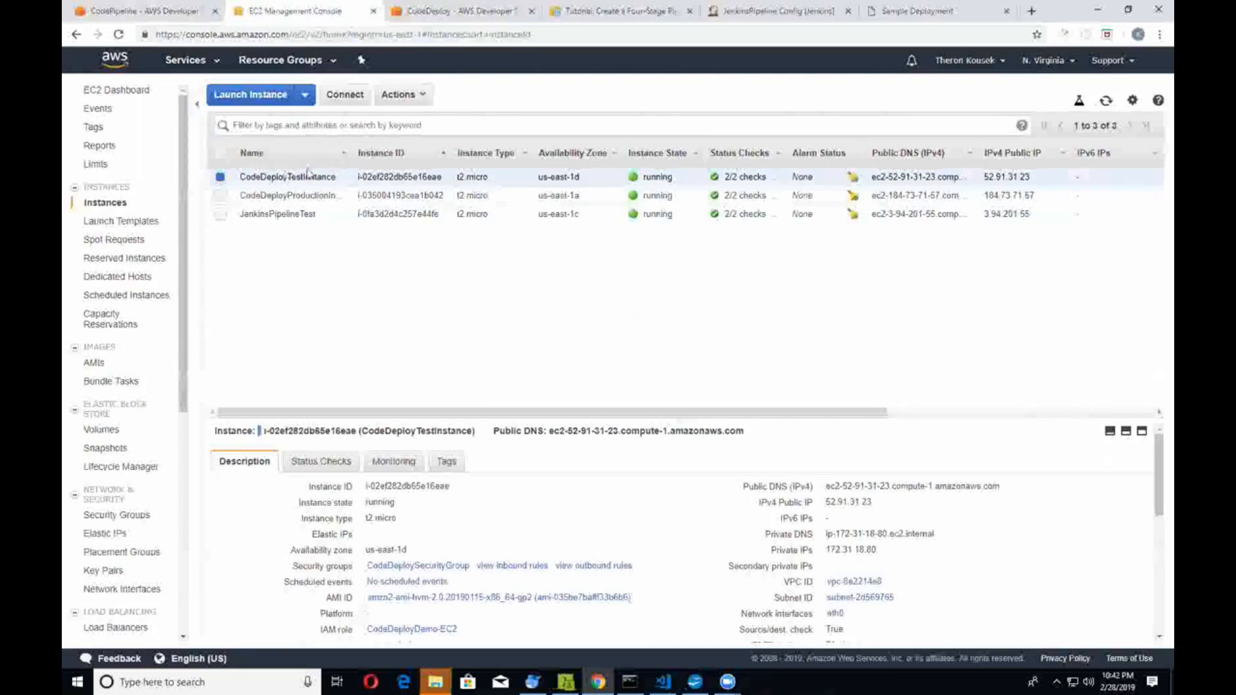
Step: Return to CodeDeploy and review the deployment configuration options for TestDeploymentGroupName, keeping CodeDeployDefault.AllAtOnce
{"action": "left_click", "coordinate": [465, 13]}
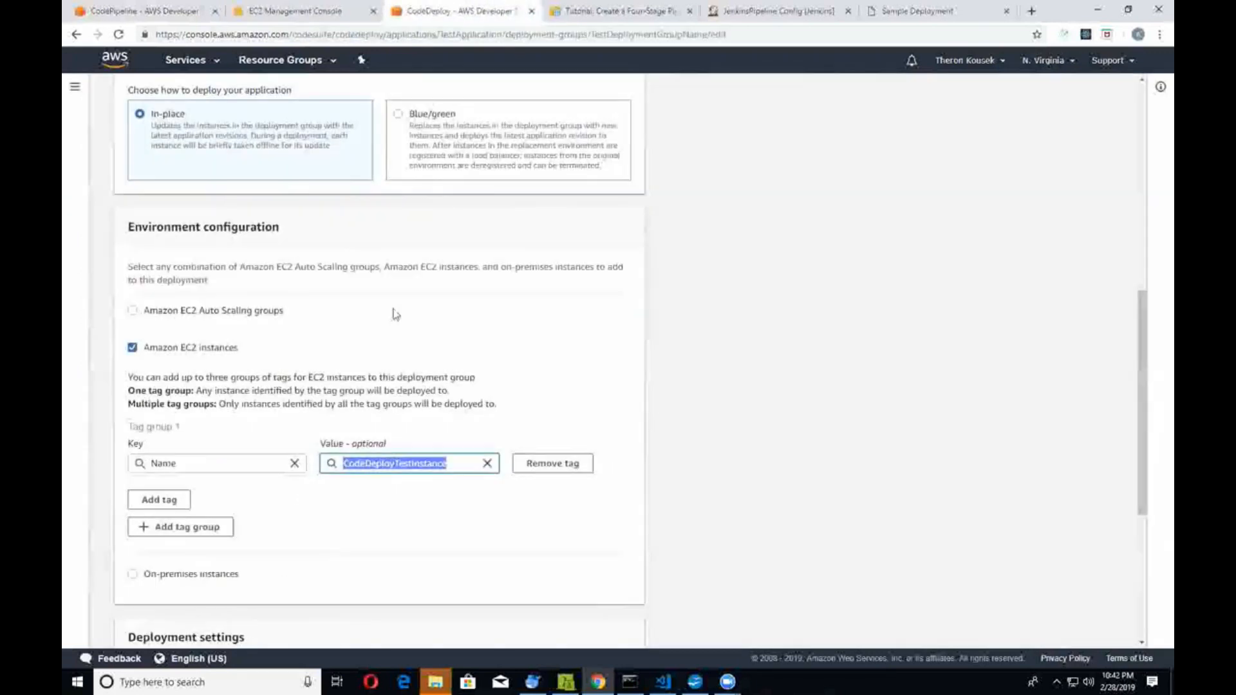
{"action": "scroll", "coordinate": [234, 574], "scroll_direction": "down", "scroll_amount": 5}
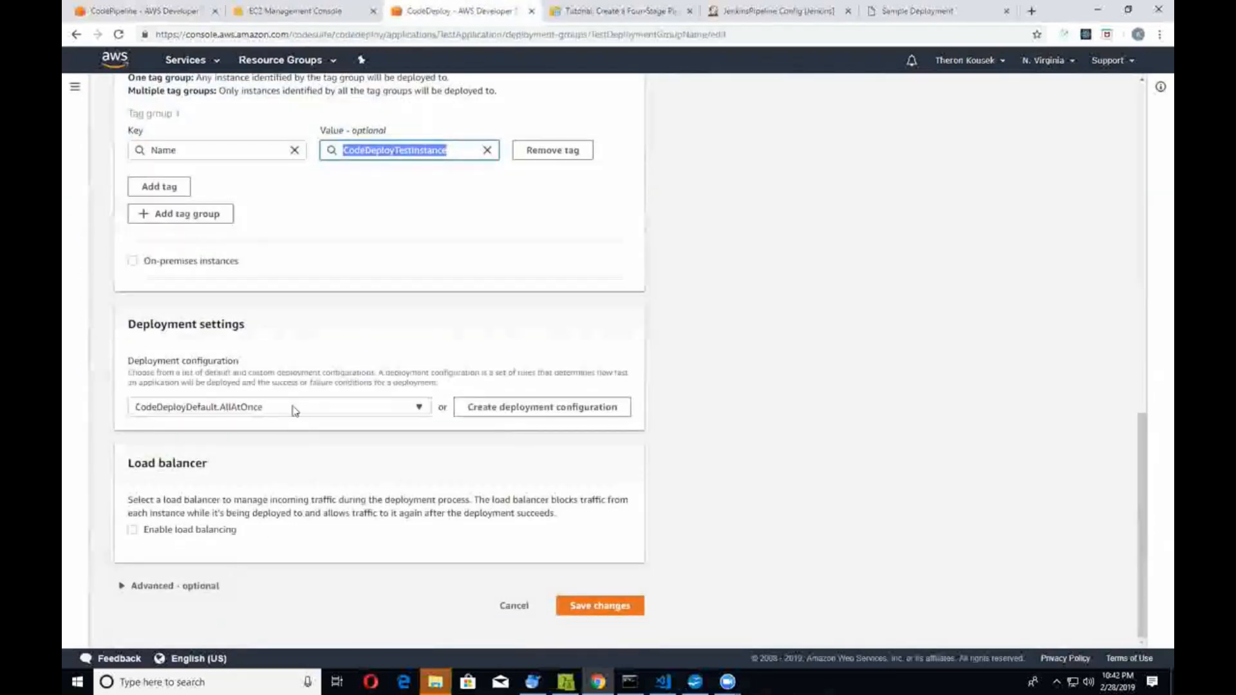
{"action": "left_click", "coordinate": [227, 411]}
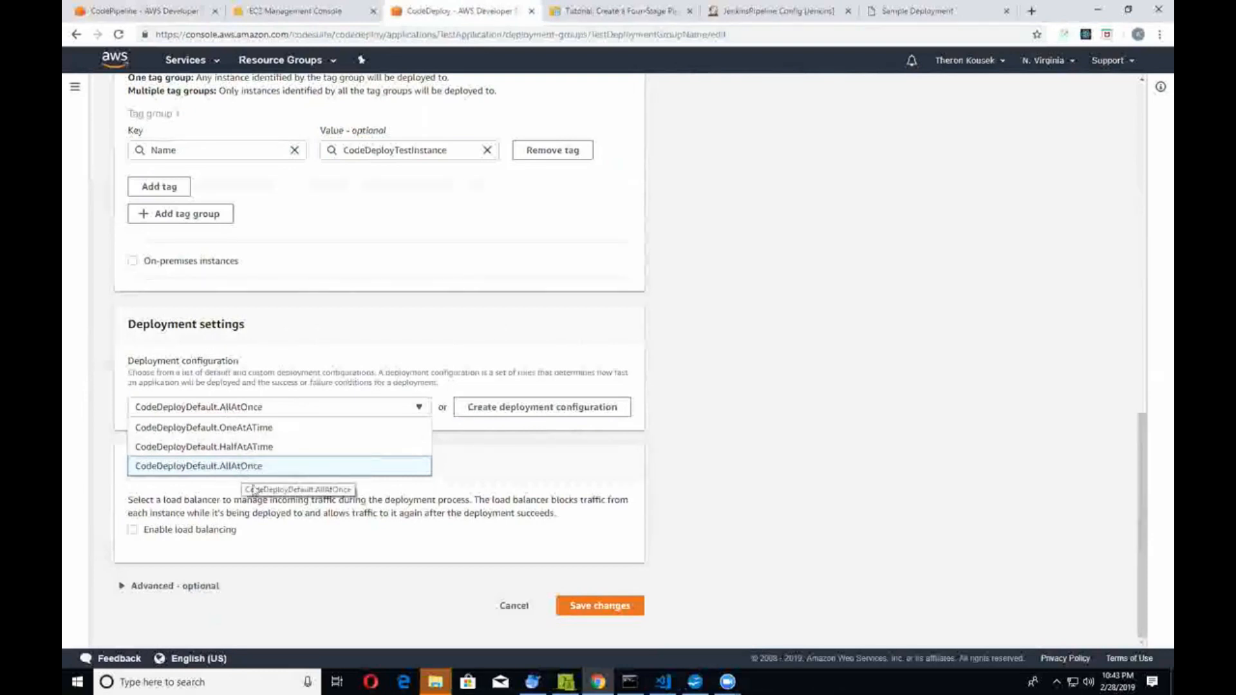
{"action": "left_click", "coordinate": [258, 609]}
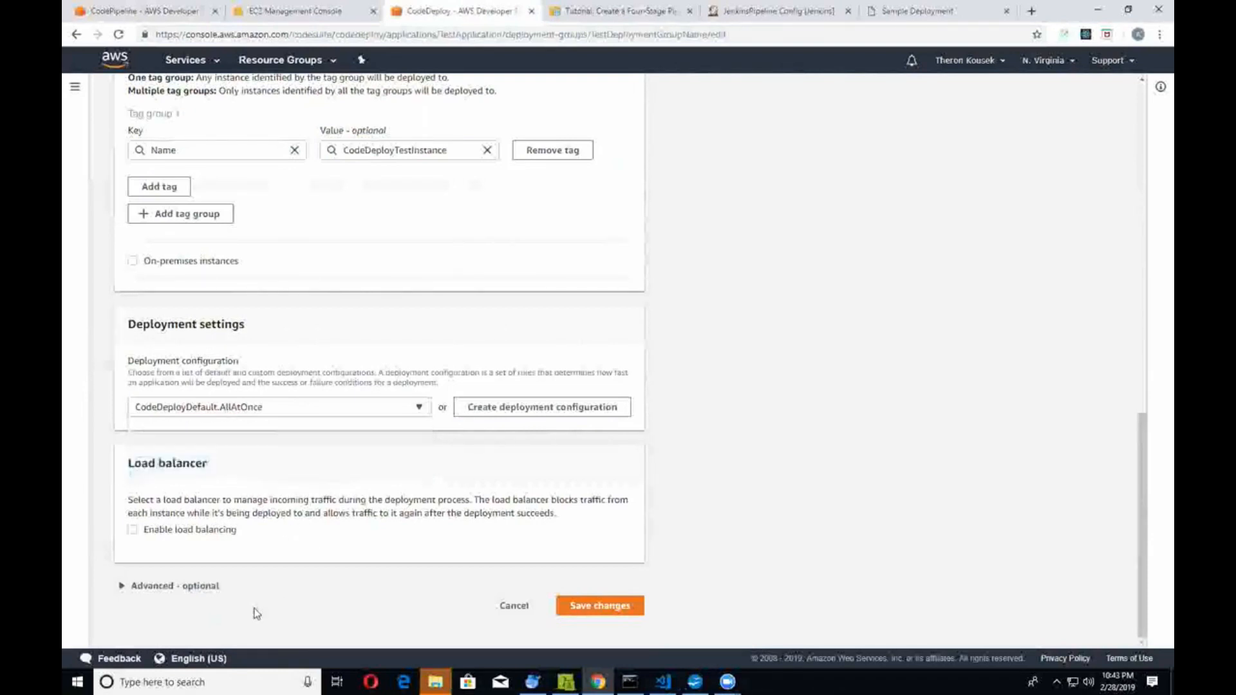
Step: Expand the deployment group's advanced settings and review its SNS trigger, alarms and rollback options
{"action": "left_click", "coordinate": [142, 589]}
{"action": "scroll", "coordinate": [288, 555], "scroll_direction": "down", "scroll_amount": 4}
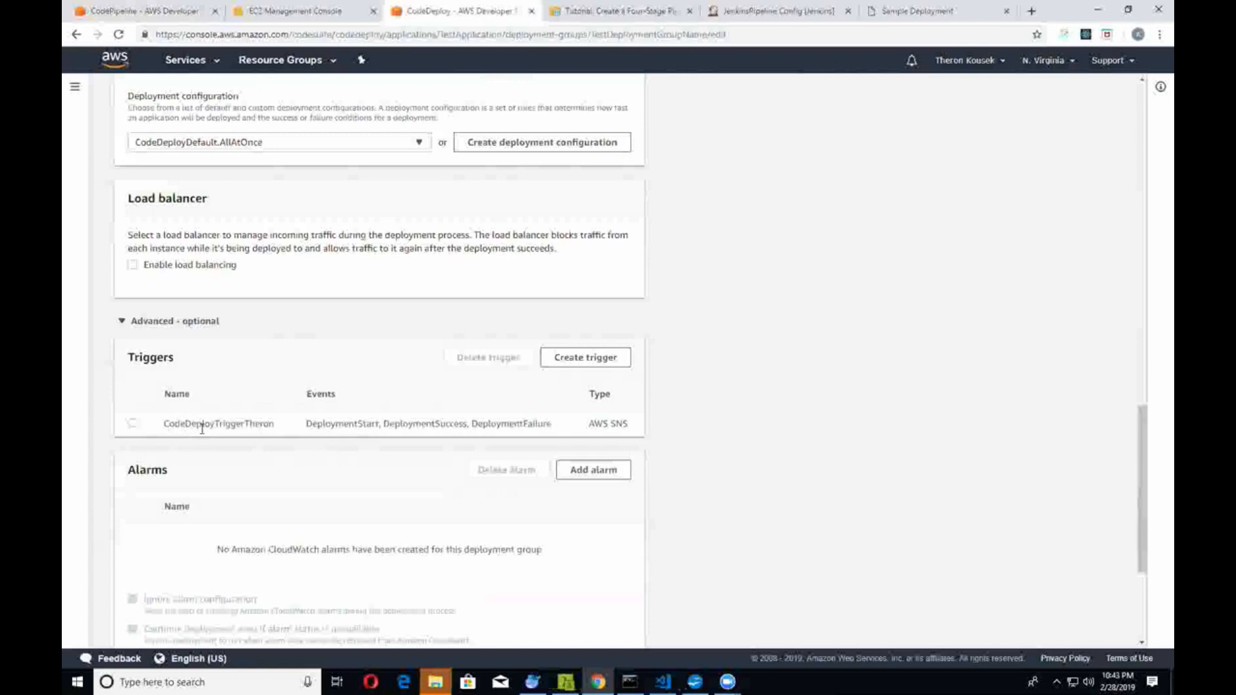
{"action": "left_click_drag", "start_coordinate": [592, 423], "coordinate": [635, 427]}
{"action": "scroll", "coordinate": [365, 522], "scroll_direction": "down", "scroll_amount": 3}
{"action": "scroll", "coordinate": [364, 522], "scroll_direction": "up", "scroll_amount": 1}
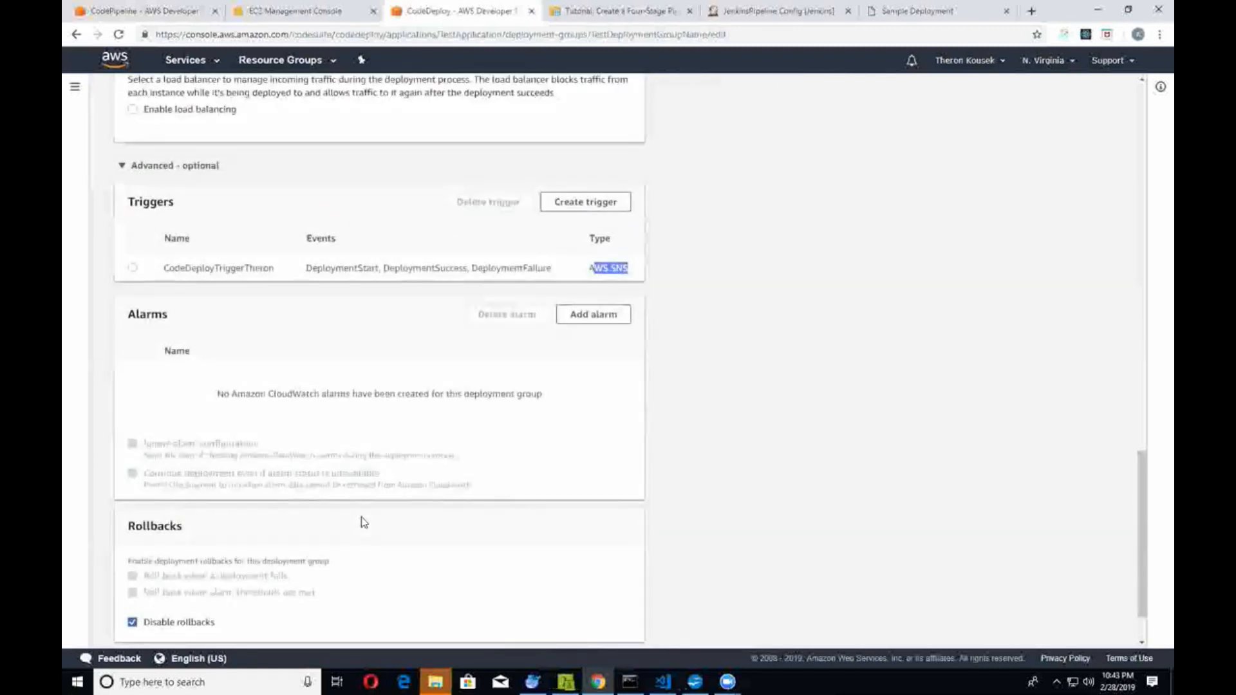
{"action": "scroll", "coordinate": [364, 522], "scroll_direction": "up", "scroll_amount": 3}
{"action": "left_click", "coordinate": [604, 461]}
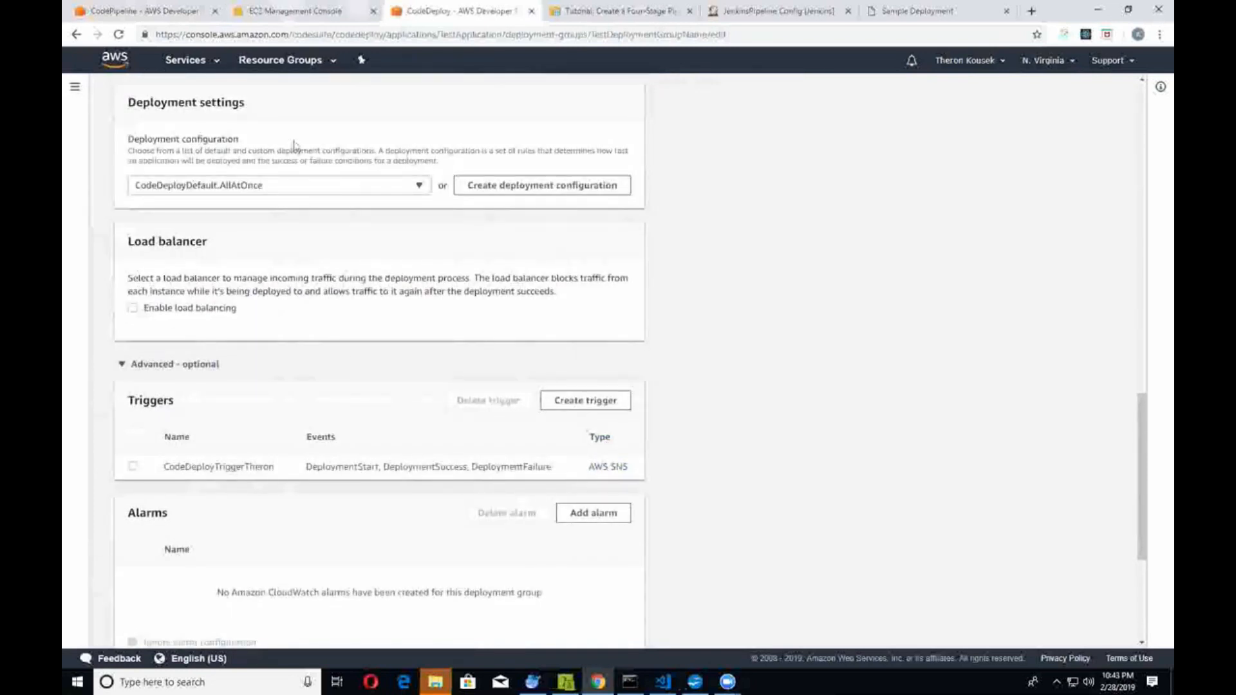
Step: Open ProductionApplication's ProductionDeploymentGroup and review its environment configuration, triggers, alarms and deployment history
{"action": "scroll", "coordinate": [436, 496], "scroll_direction": "up", "scroll_amount": 10}
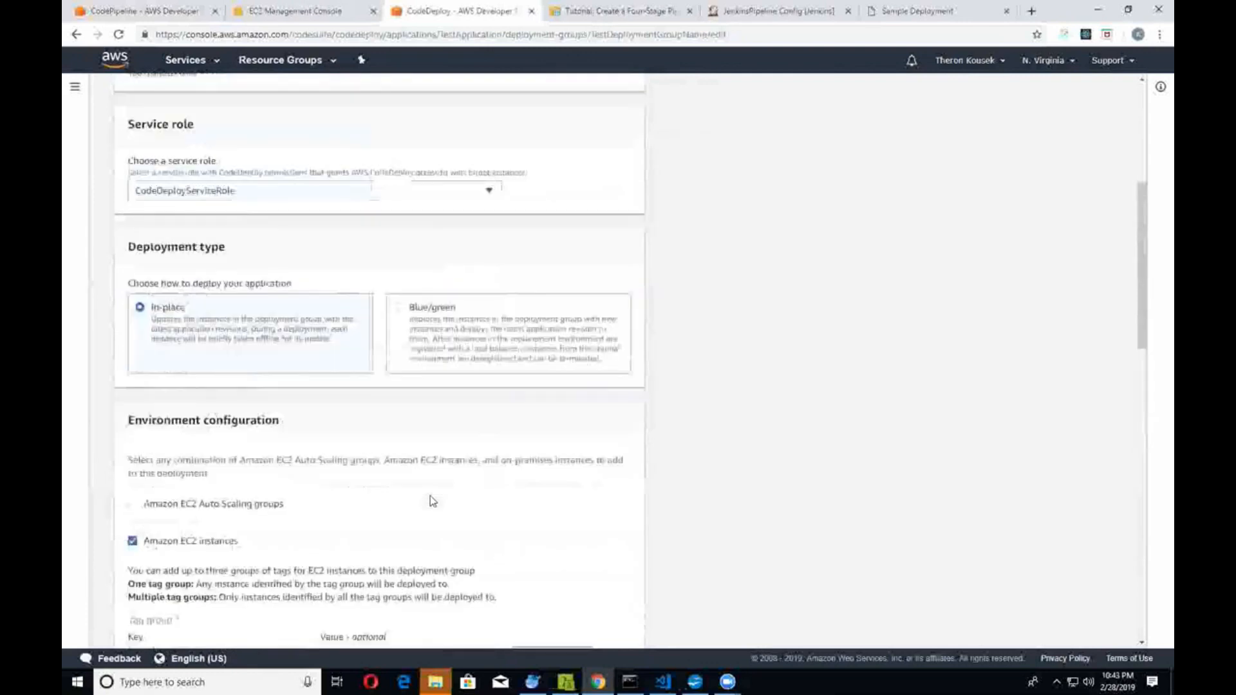
{"action": "scroll", "coordinate": [430, 501], "scroll_direction": "up", "scroll_amount": 5}
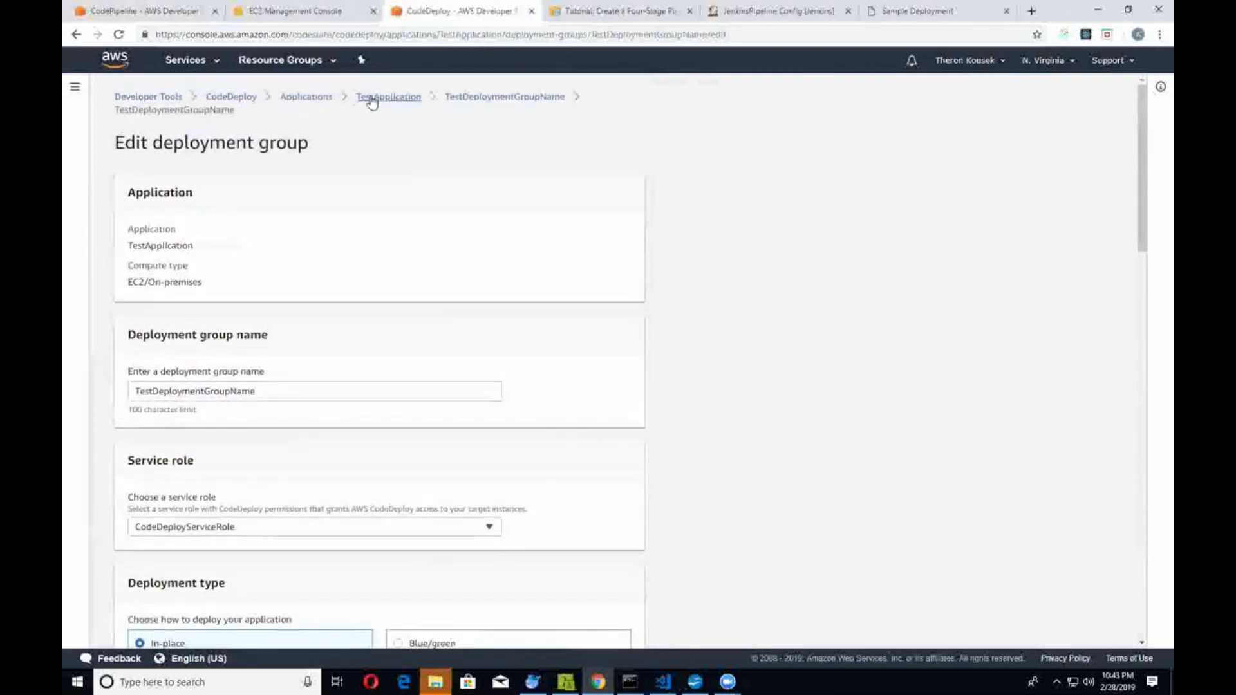
{"action": "left_click", "coordinate": [307, 98]}
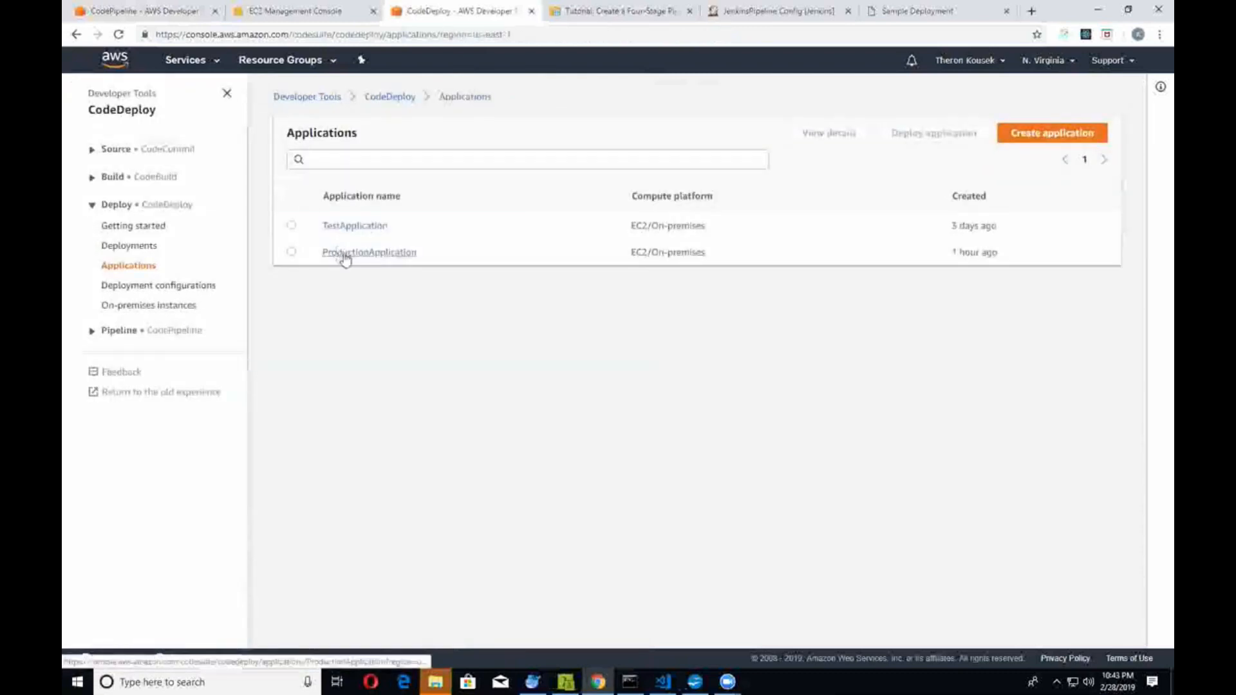
{"action": "left_click", "coordinate": [346, 253]}
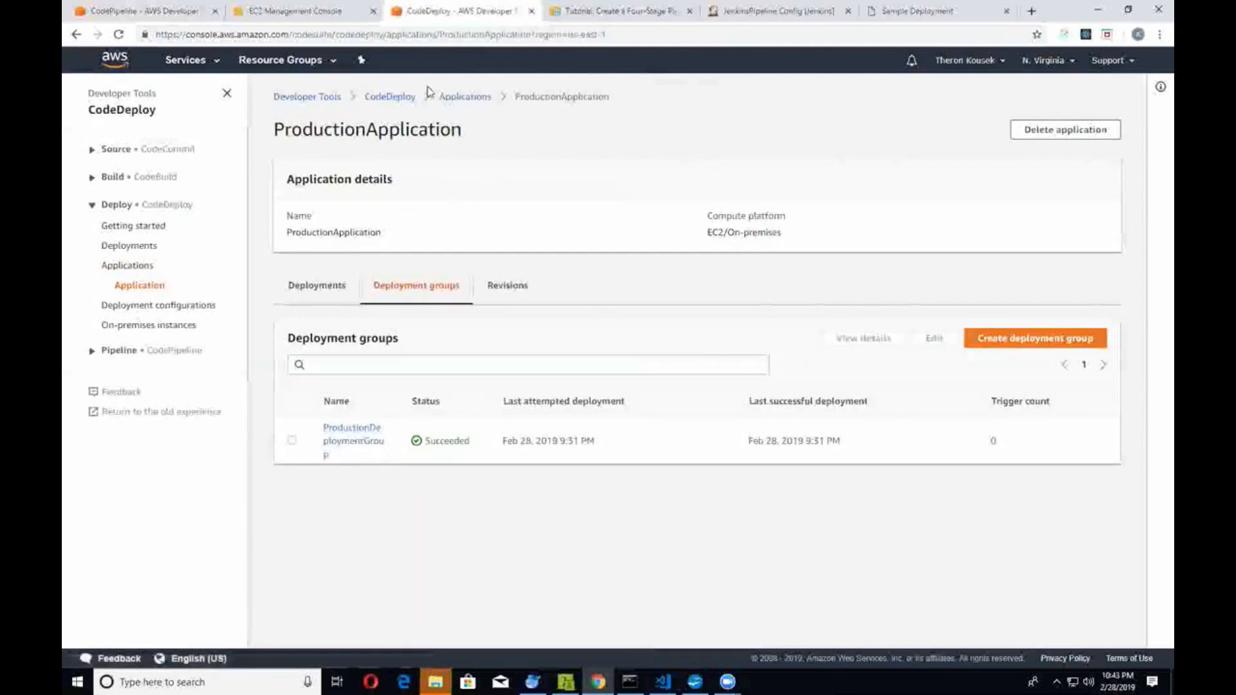
{"action": "left_click", "coordinate": [348, 444]}
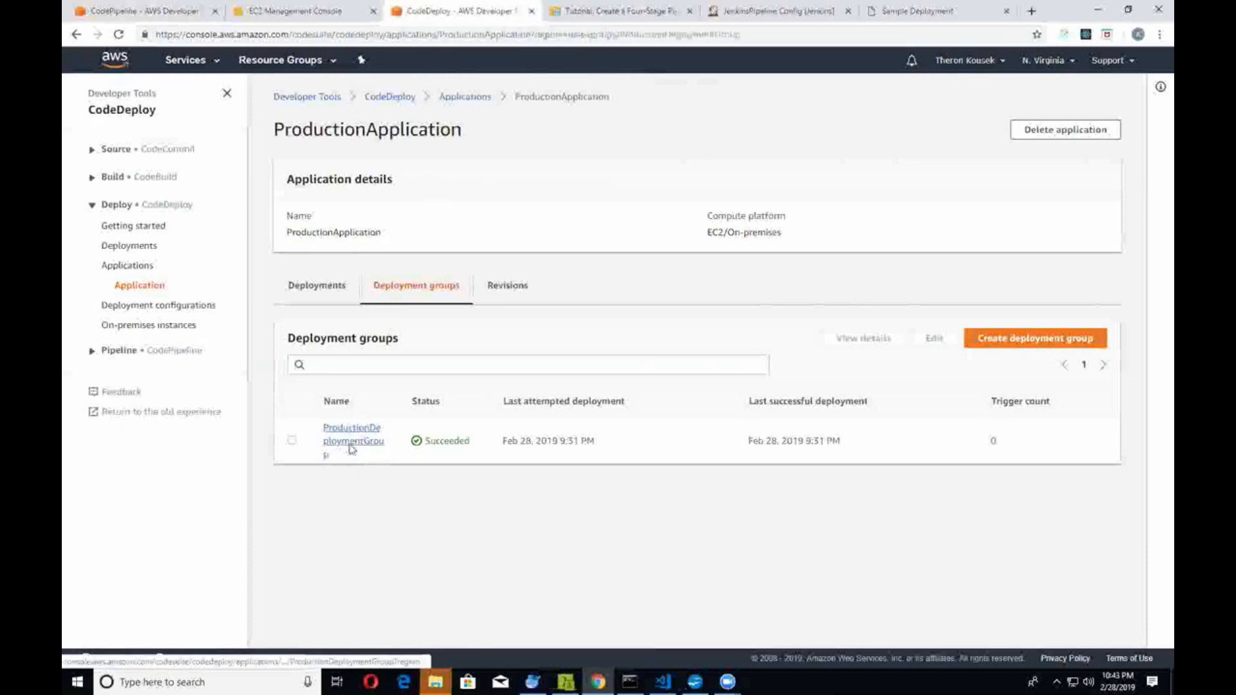
{"action": "scroll", "coordinate": [450, 286], "scroll_direction": "down", "scroll_amount": 5}
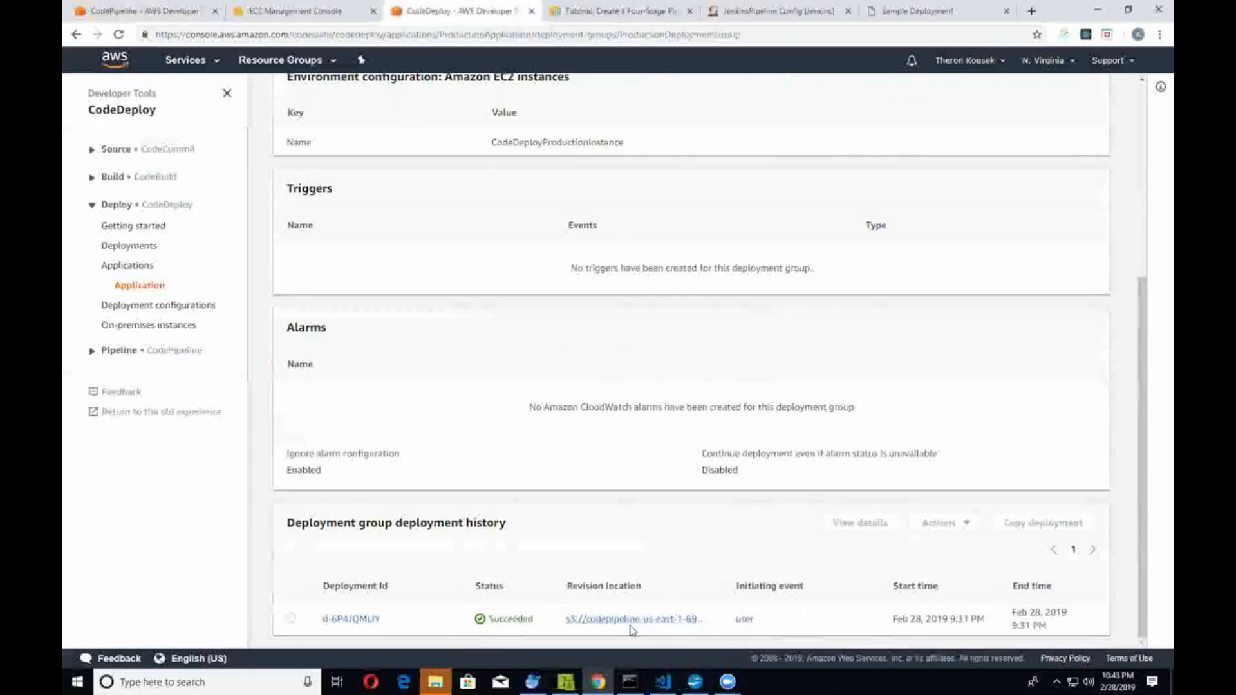
Step: Open the production group's deployment from its history and view the lifecycle events for its instance
{"action": "left_click", "coordinate": [351, 619]}
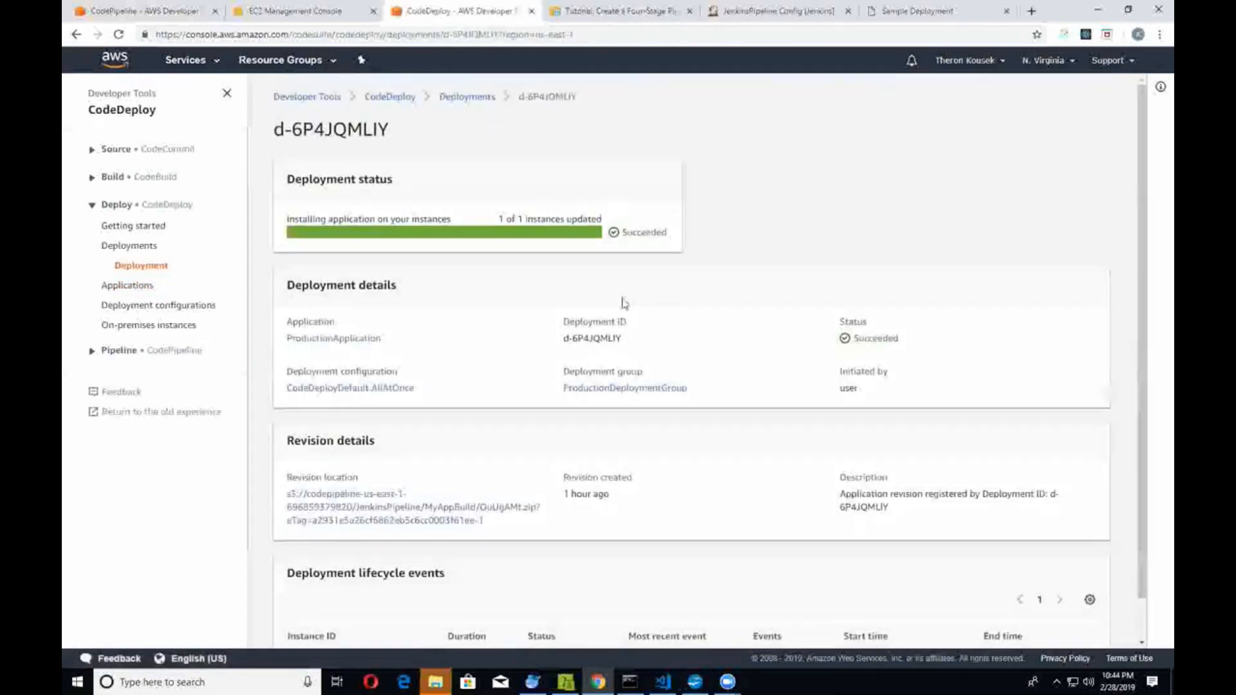
{"action": "scroll", "coordinate": [735, 557], "scroll_direction": "down", "scroll_amount": 1}
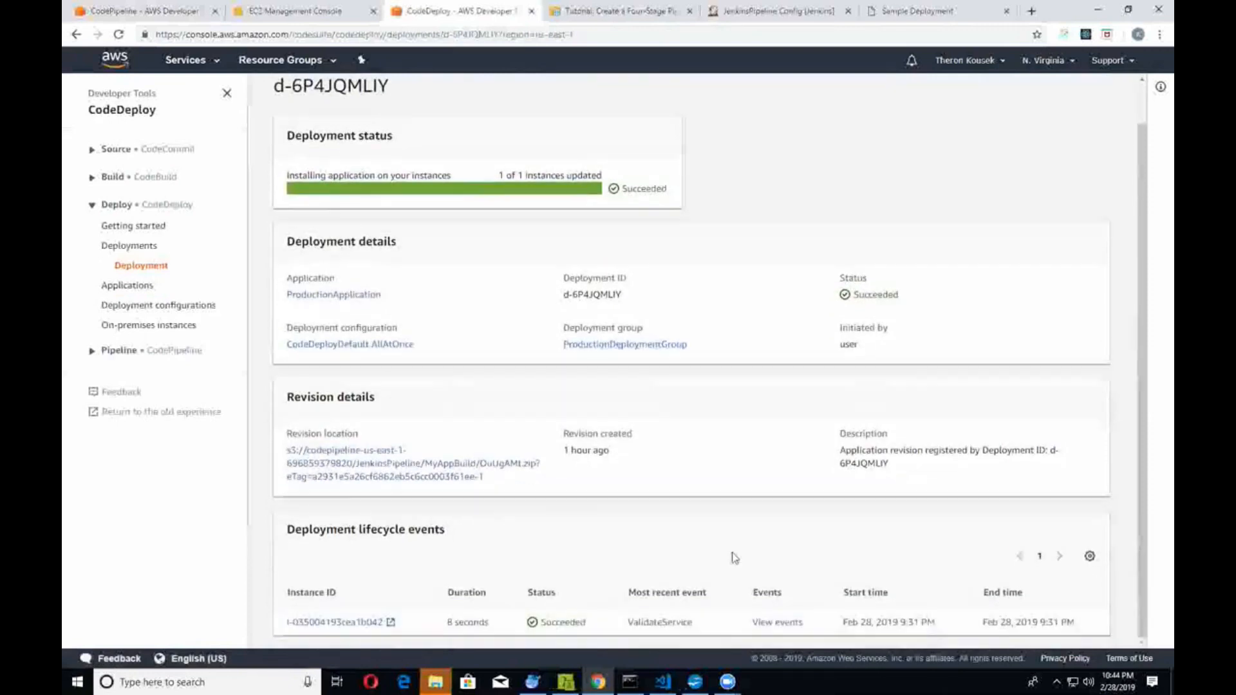
{"action": "left_click", "coordinate": [763, 623]}
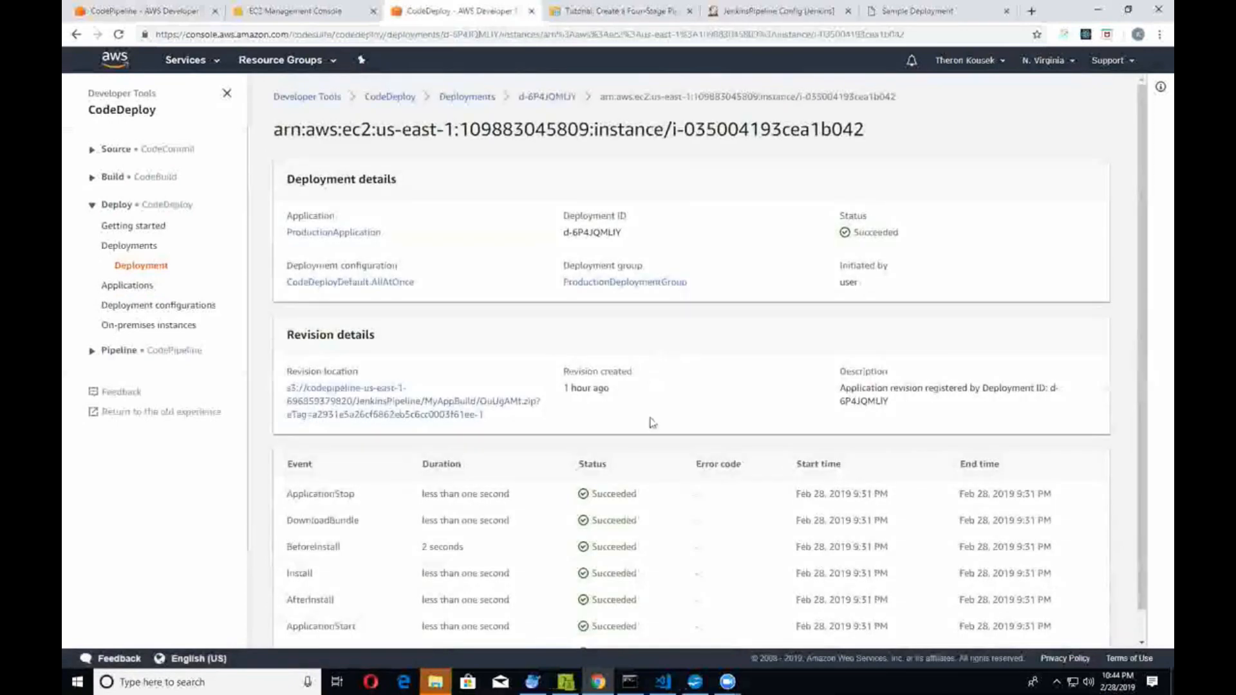
{"action": "scroll", "coordinate": [654, 384], "scroll_direction": "down", "scroll_amount": 1}
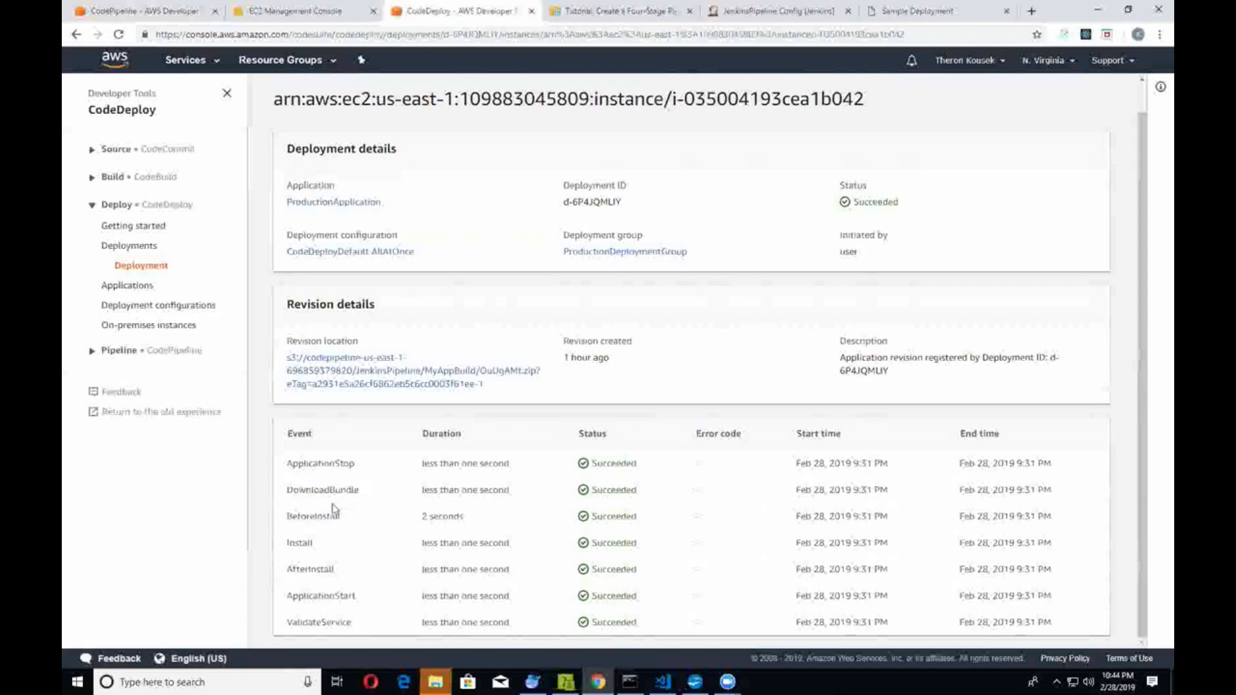
Step: Highlight the BeforeInstall, Install, AfterInstall and ApplicationStart lifecycle events in turn
{"action": "double_click", "coordinate": [321, 517]}
{"action": "left_click", "coordinate": [308, 514]}
{"action": "double_click", "coordinate": [308, 514]}
{"action": "double_click", "coordinate": [305, 545]}
{"action": "double_click", "coordinate": [296, 568]}
{"action": "double_click", "coordinate": [300, 598]}
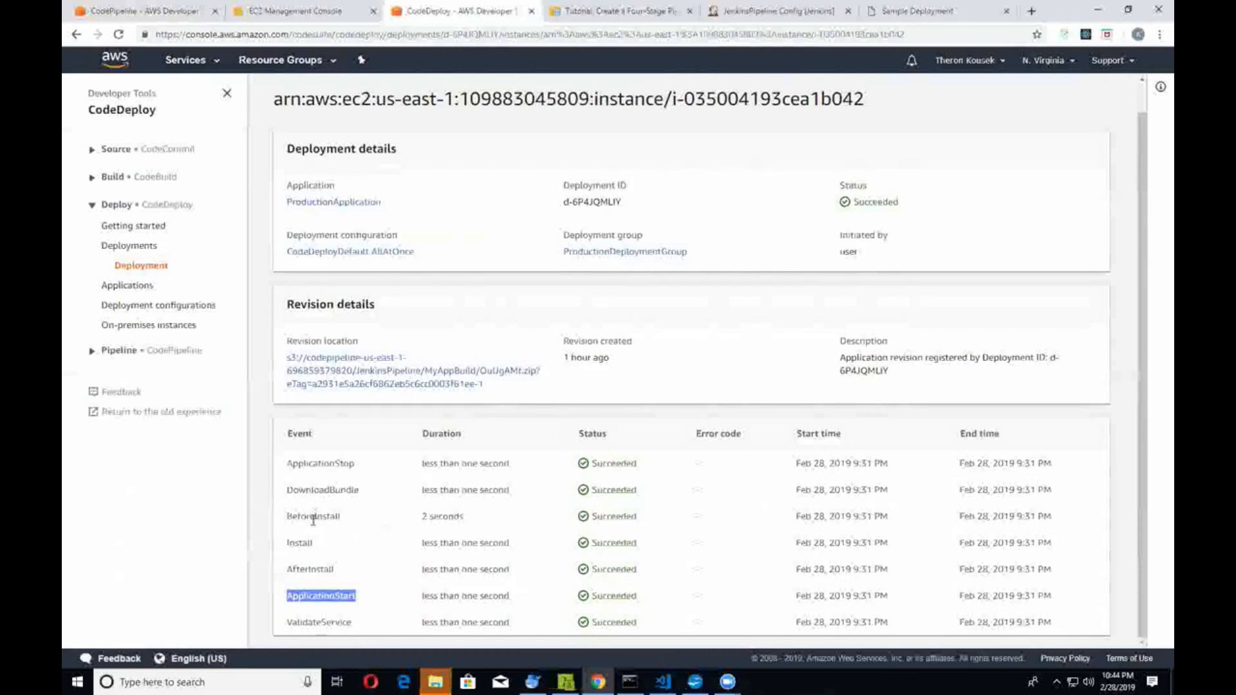
Step: Switch from the EC2 console to LaunchNotes in Visual Studio Code and highlight the bash script that installs the CodeDeploy agent
{"action": "left_click", "coordinate": [288, 11]}
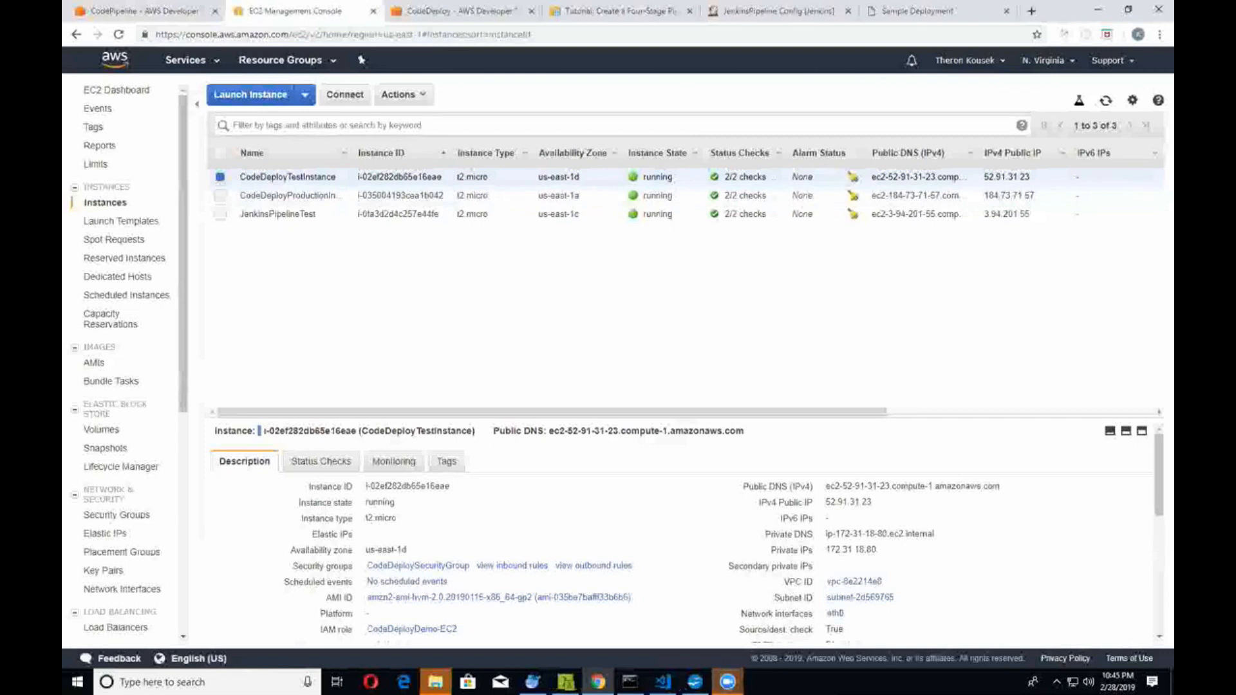
{"action": "key", "text": "alt+Tab"}
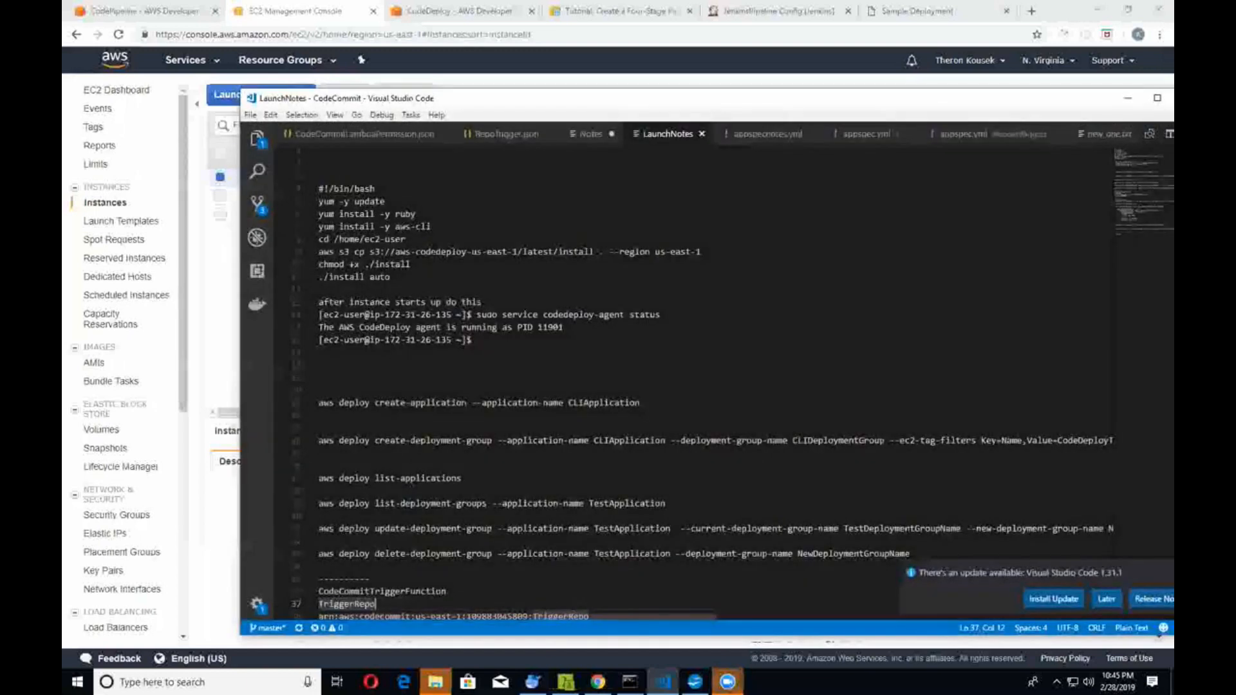
{"action": "left_click_drag", "start_coordinate": [391, 277], "coordinate": [310, 188]}
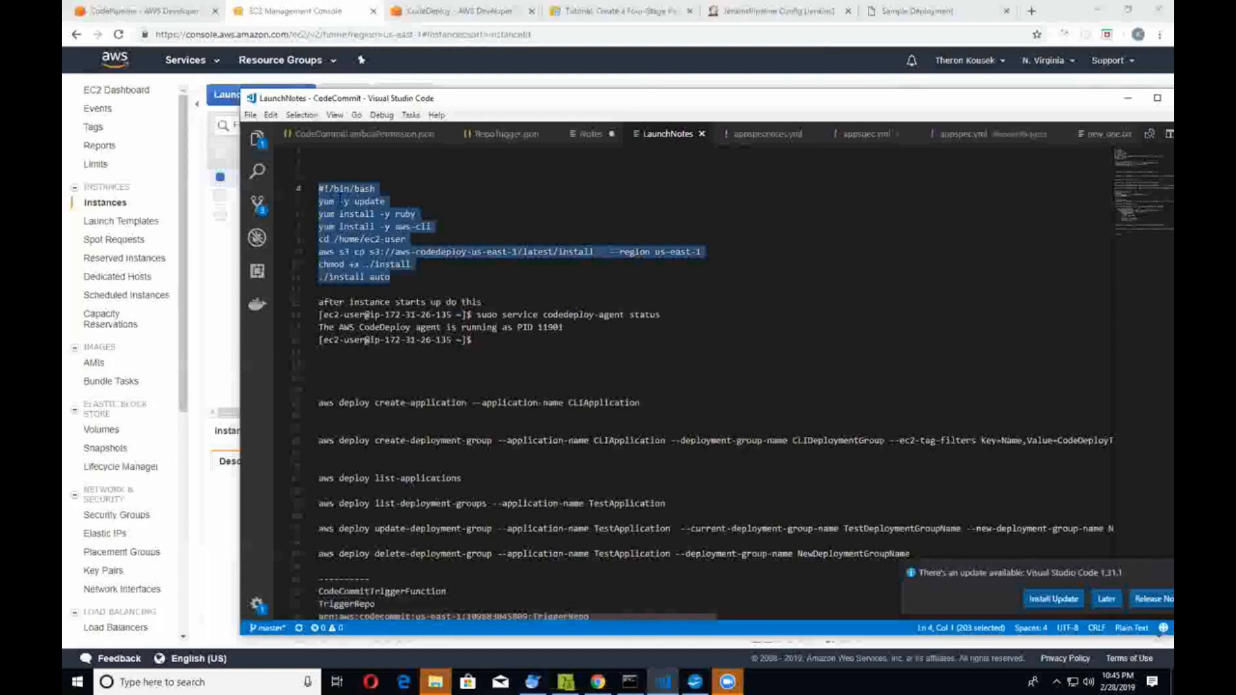
{"action": "left_click", "coordinate": [365, 227]}
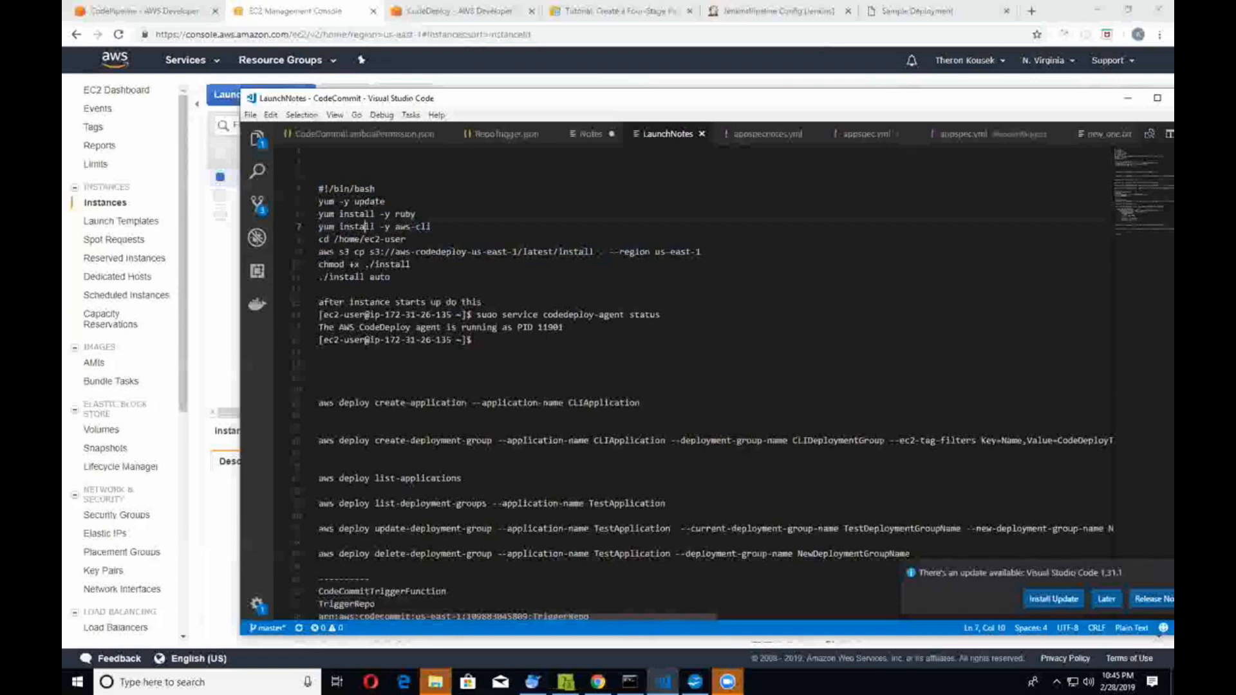
Step: Examine the script's S3 copy of the CodeDeploy installer, its us-east-1 region and the ./install auto command
{"action": "left_click_drag", "start_coordinate": [318, 252], "coordinate": [605, 251]}
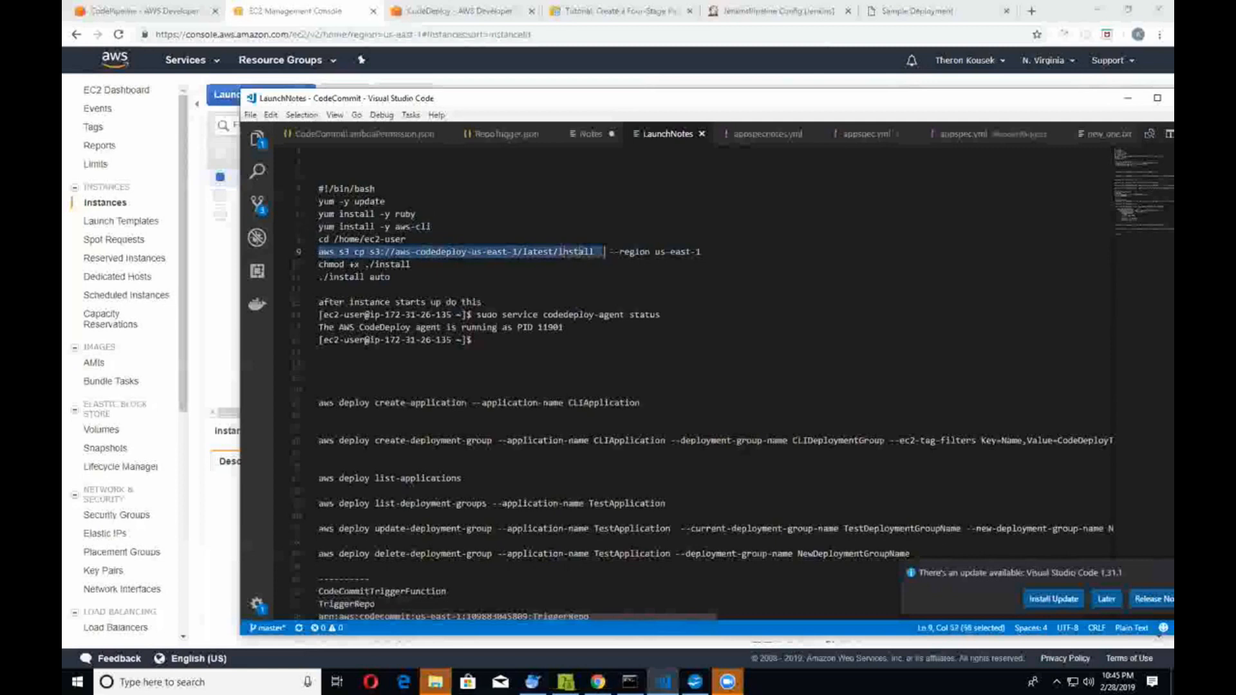
{"action": "left_click", "coordinate": [391, 277]}
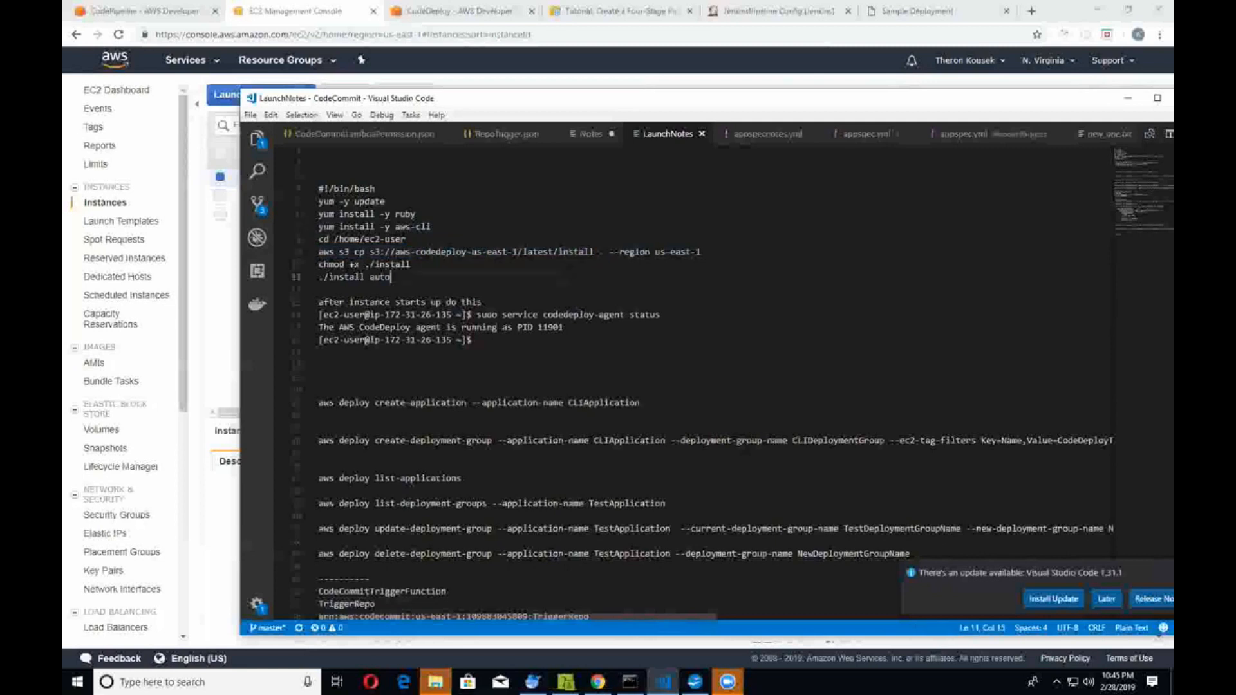
{"action": "left_click_drag", "start_coordinate": [655, 252], "coordinate": [702, 252]}
{"action": "left_click", "coordinate": [682, 265]}
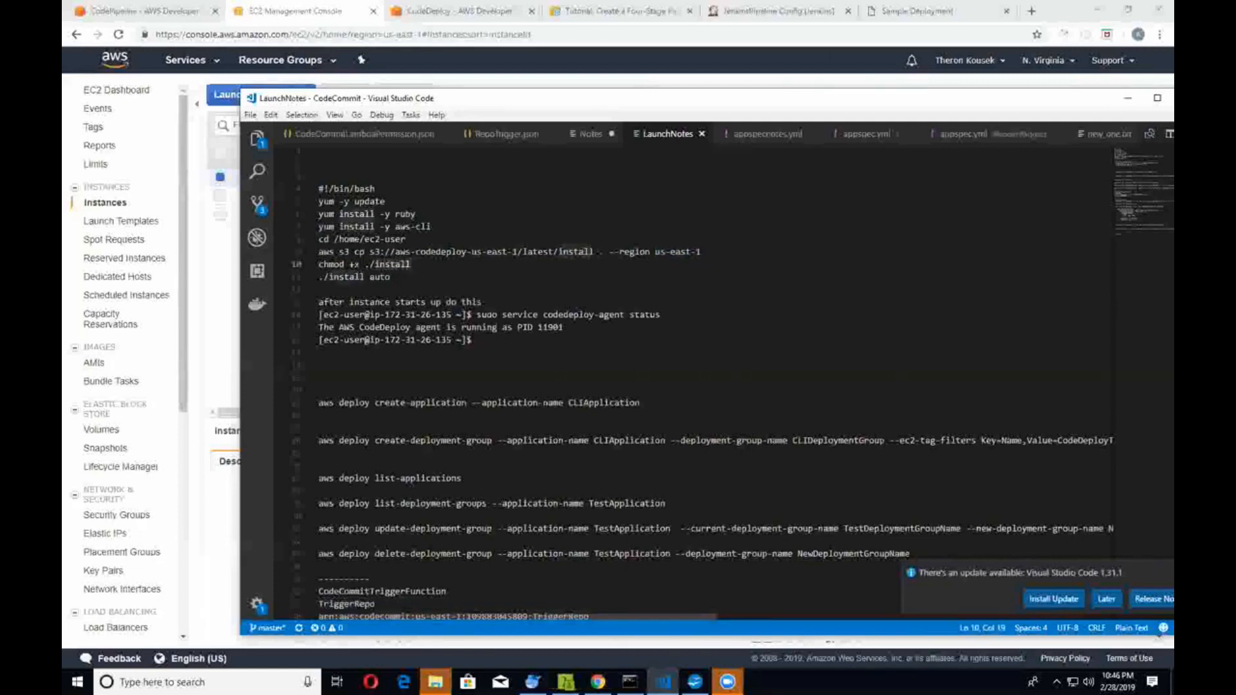
{"action": "left_click_drag", "start_coordinate": [324, 276], "coordinate": [374, 276]}
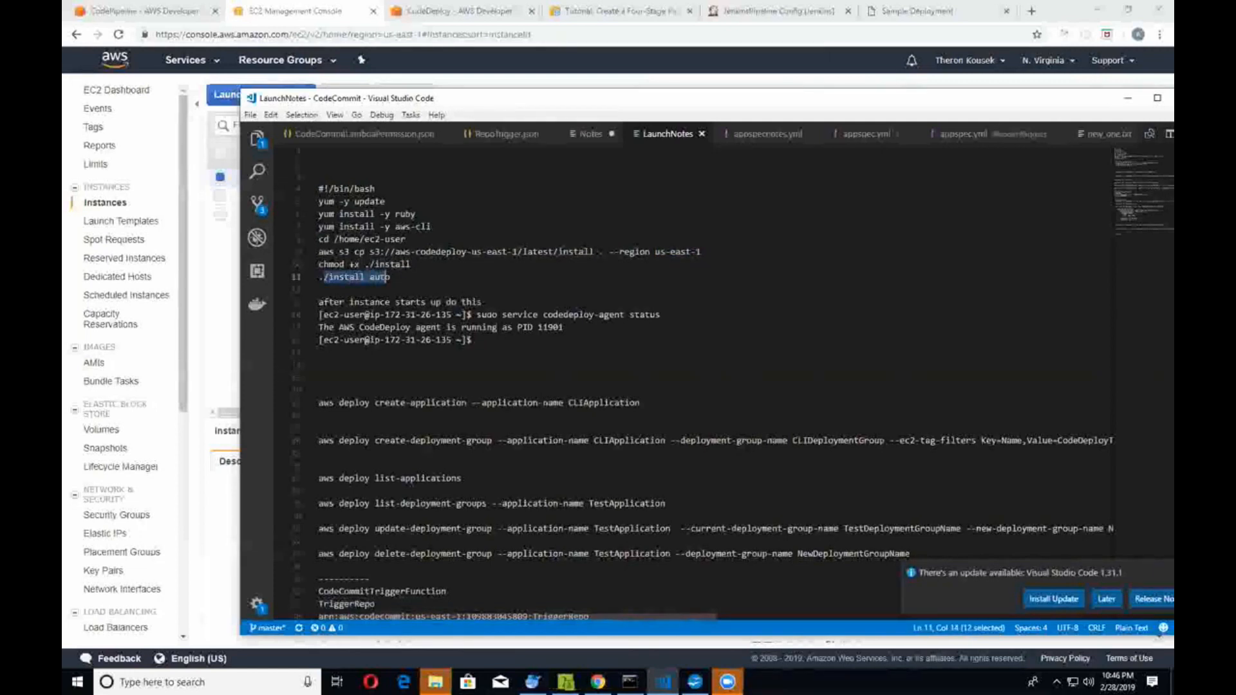
{"action": "left_click", "coordinate": [320, 290]}
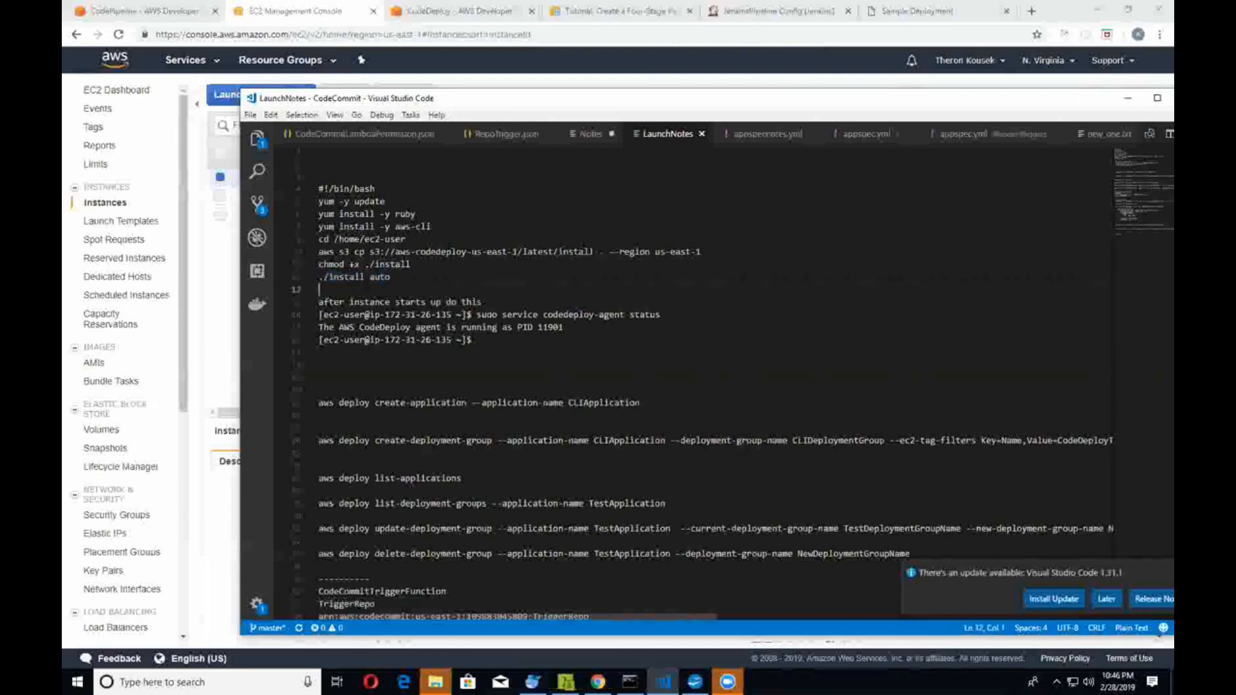
{"action": "double_click", "coordinate": [575, 252]}
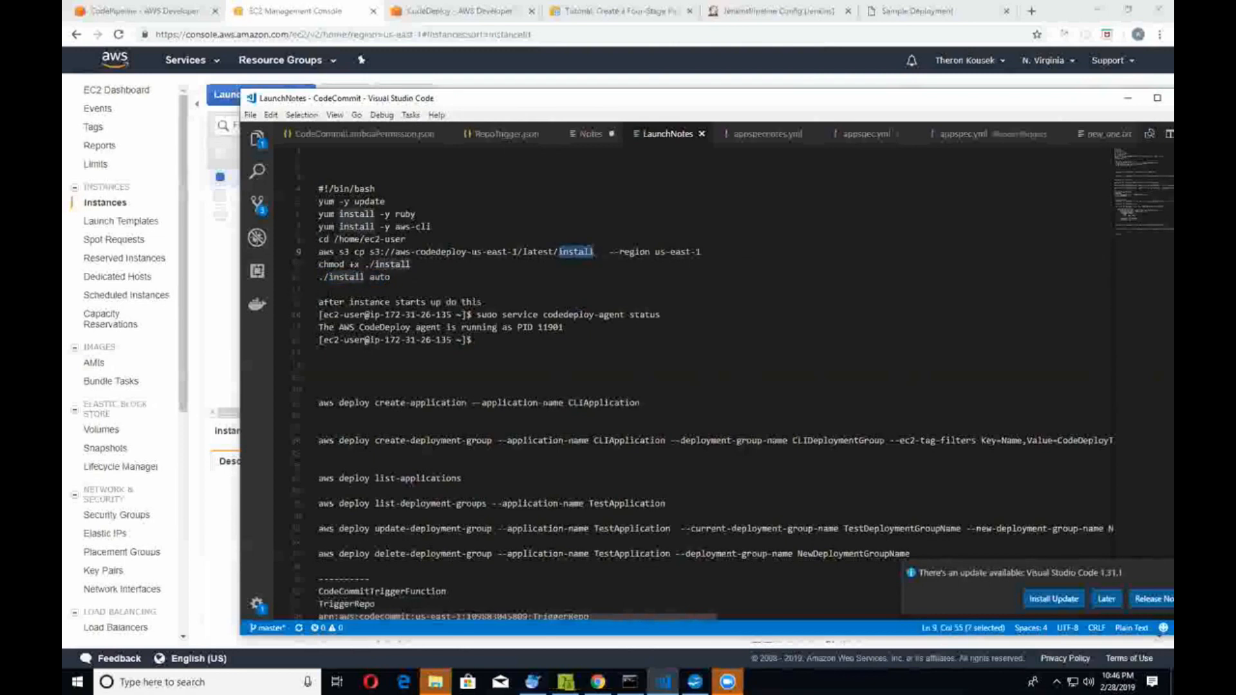
{"action": "left_click", "coordinate": [320, 290]}
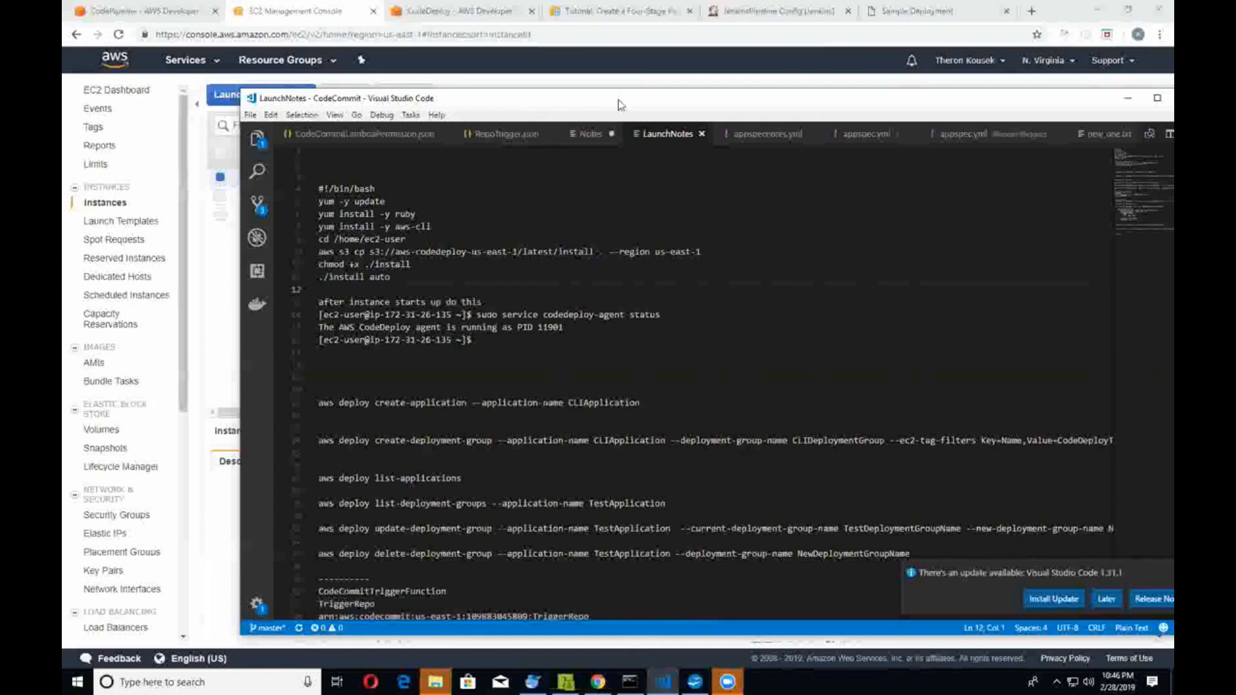
Step: Move Visual Studio Code aside, inspect the JenkinsPipelineTest instance and the JenkinsPipeline job configuration in Jenkins, and return to the EC2 console
{"action": "left_click_drag", "start_coordinate": [618, 105], "coordinate": [1173, 105]}
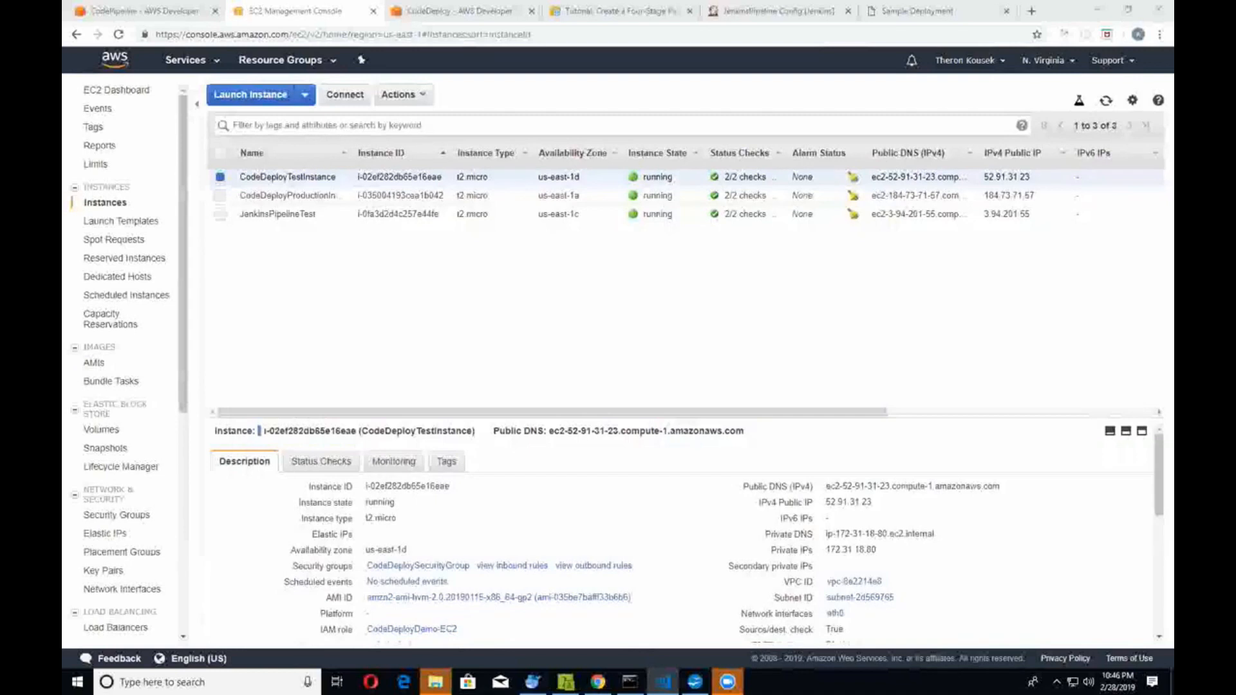
{"action": "left_click", "coordinate": [255, 213]}
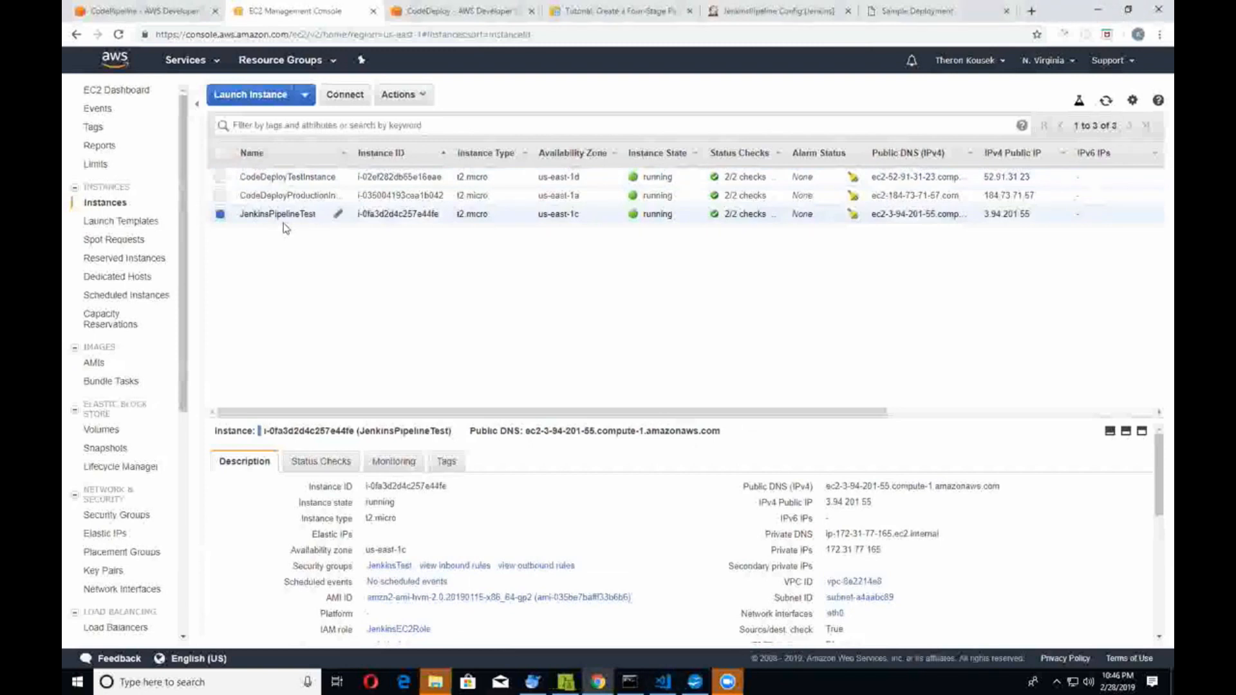
{"action": "left_click", "coordinate": [750, 11]}
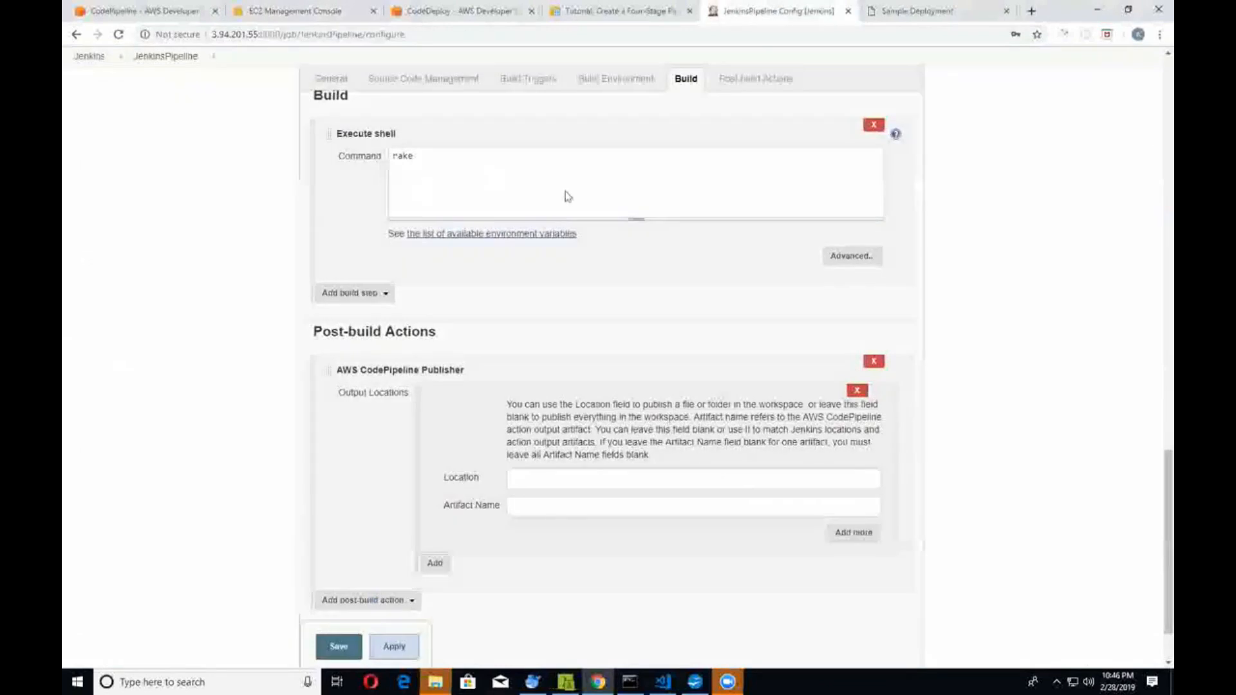
{"action": "scroll", "coordinate": [537, 191], "scroll_direction": "up", "scroll_amount": 6}
{"action": "scroll", "coordinate": [536, 191], "scroll_direction": "up", "scroll_amount": 12}
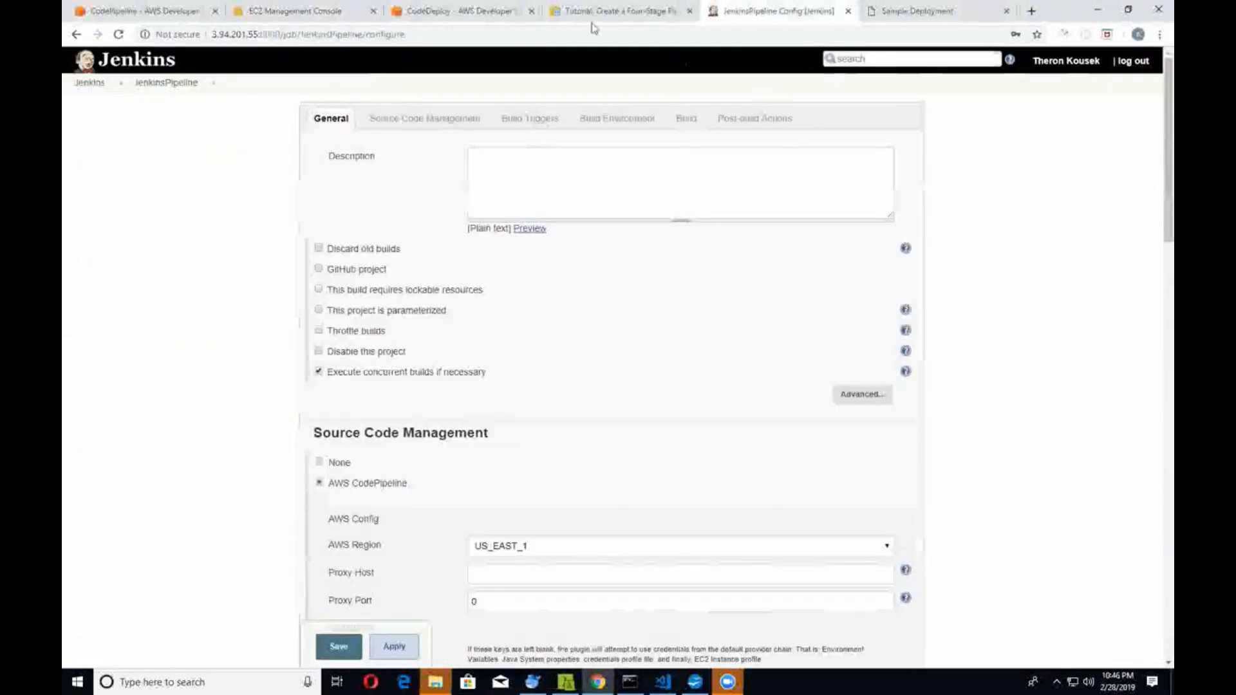
{"action": "left_click", "coordinate": [430, 11]}
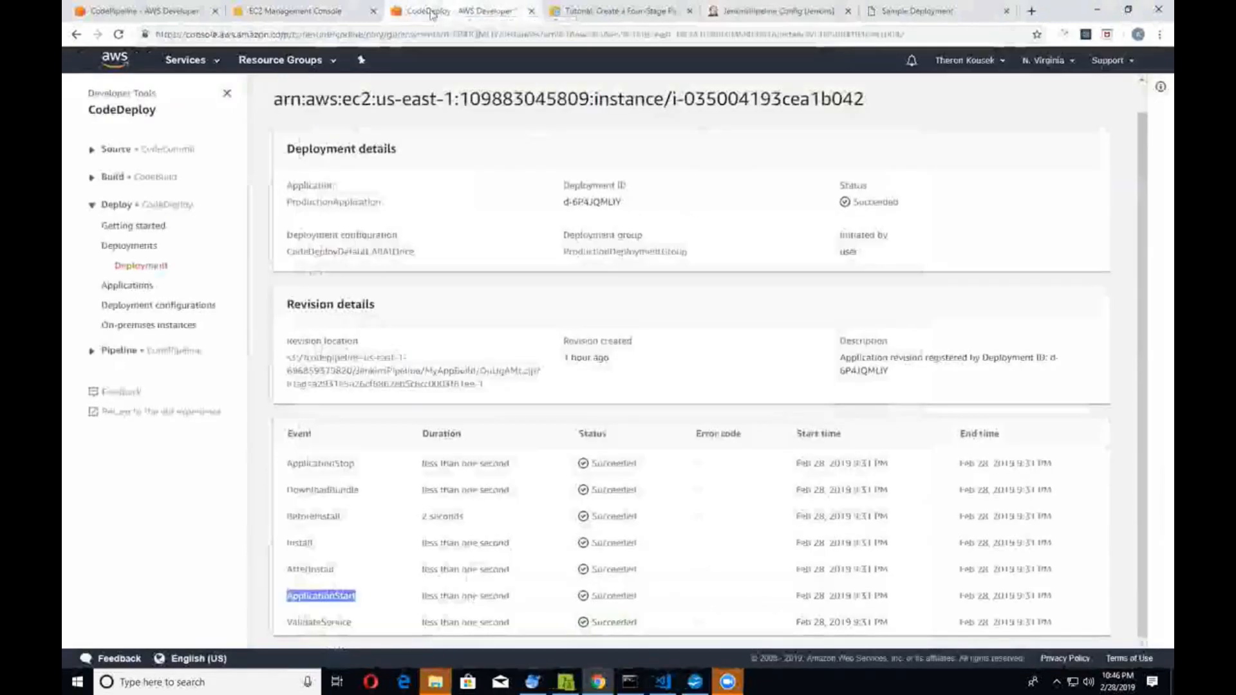
{"action": "left_click", "coordinate": [286, 13]}
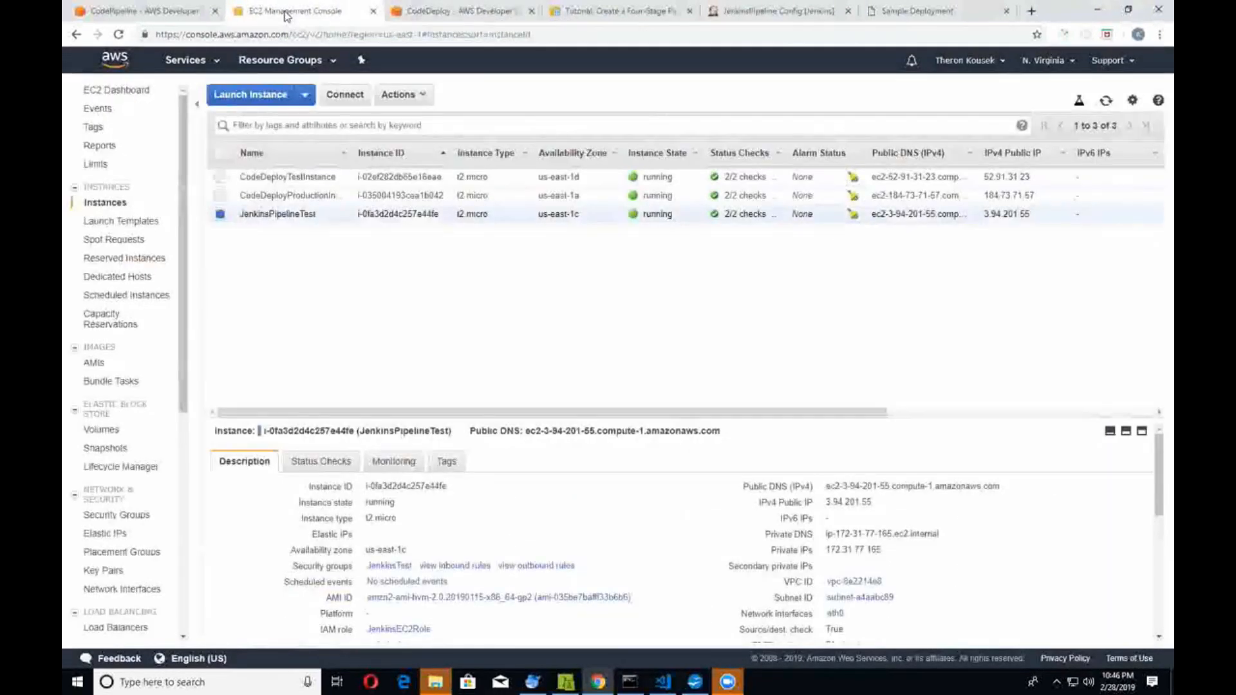
Step: Return to the JenkinsPipeline editor in CodePipeline and save the pipeline changes, confirming the save
{"action": "left_click", "coordinate": [151, 14]}
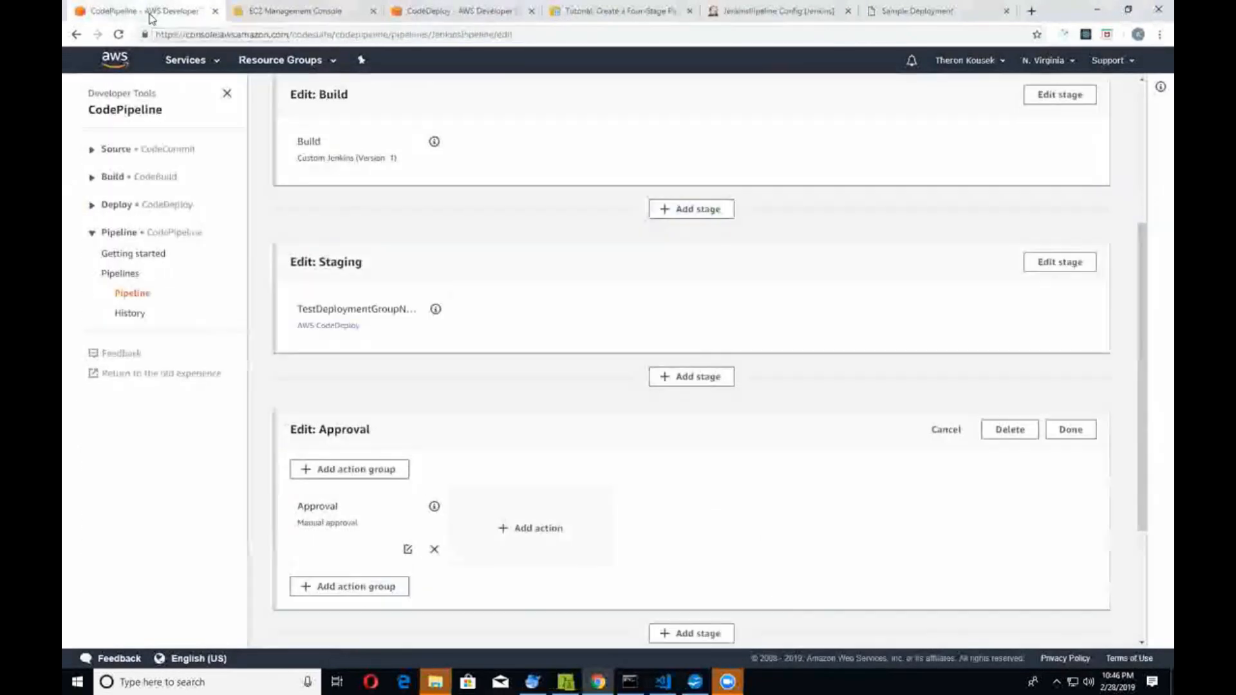
{"action": "scroll", "coordinate": [767, 287], "scroll_direction": "up", "scroll_amount": 4}
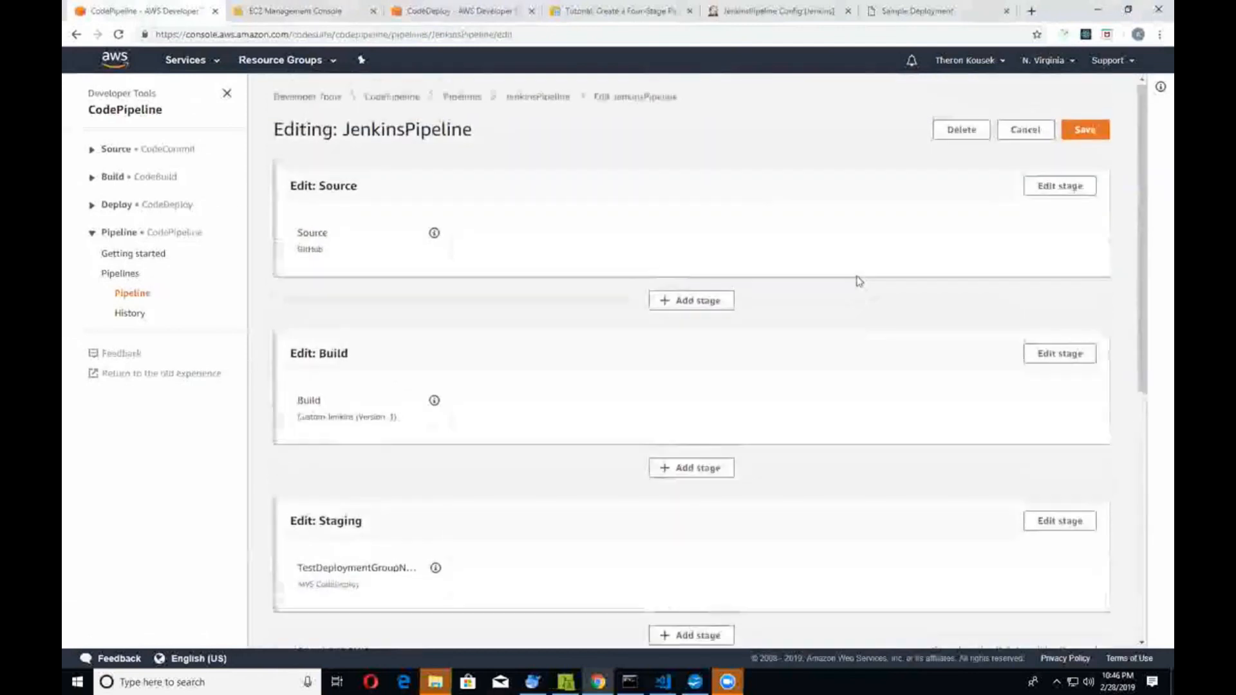
{"action": "left_click", "coordinate": [1083, 130]}
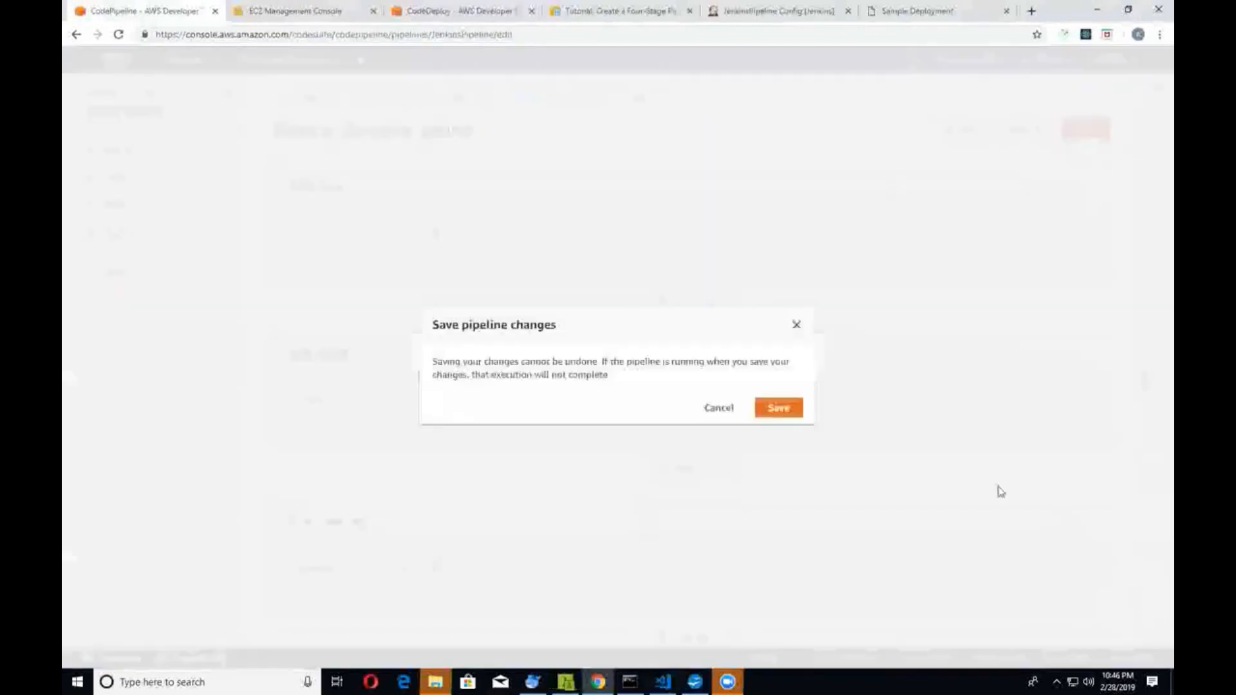
{"action": "left_click", "coordinate": [772, 414]}
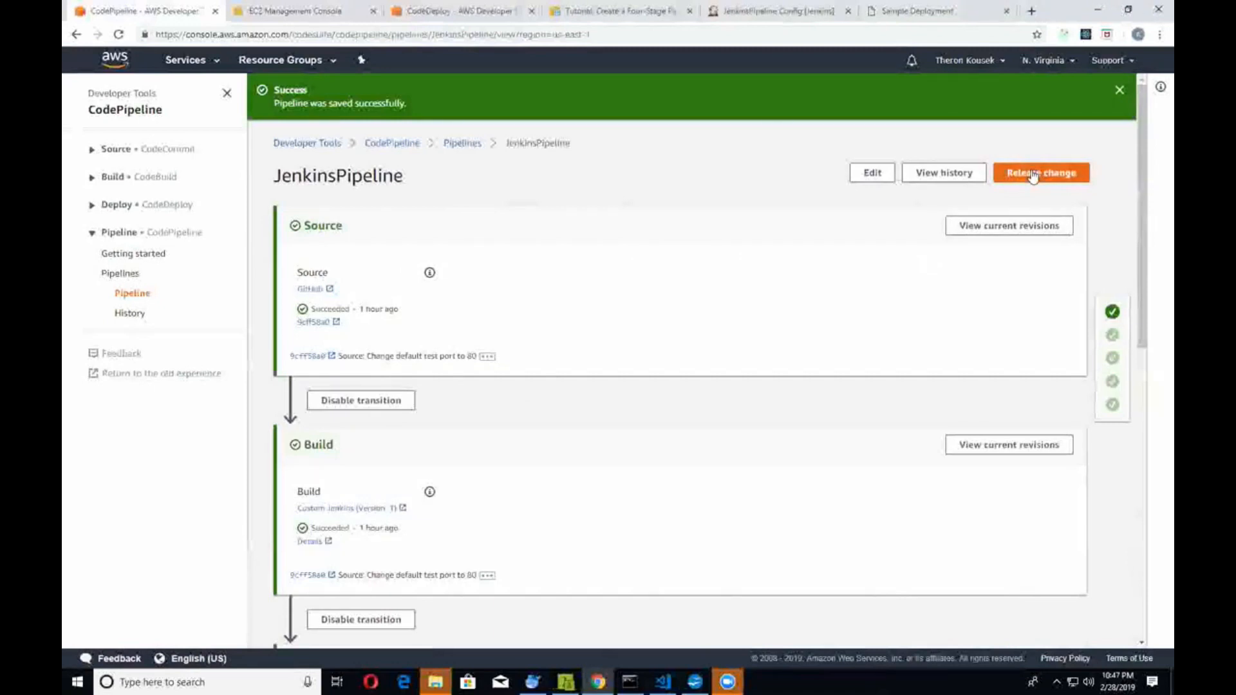
Step: Release the most recent change through JenkinsPipeline and bring its Build stage into view
{"action": "left_click", "coordinate": [1033, 174]}
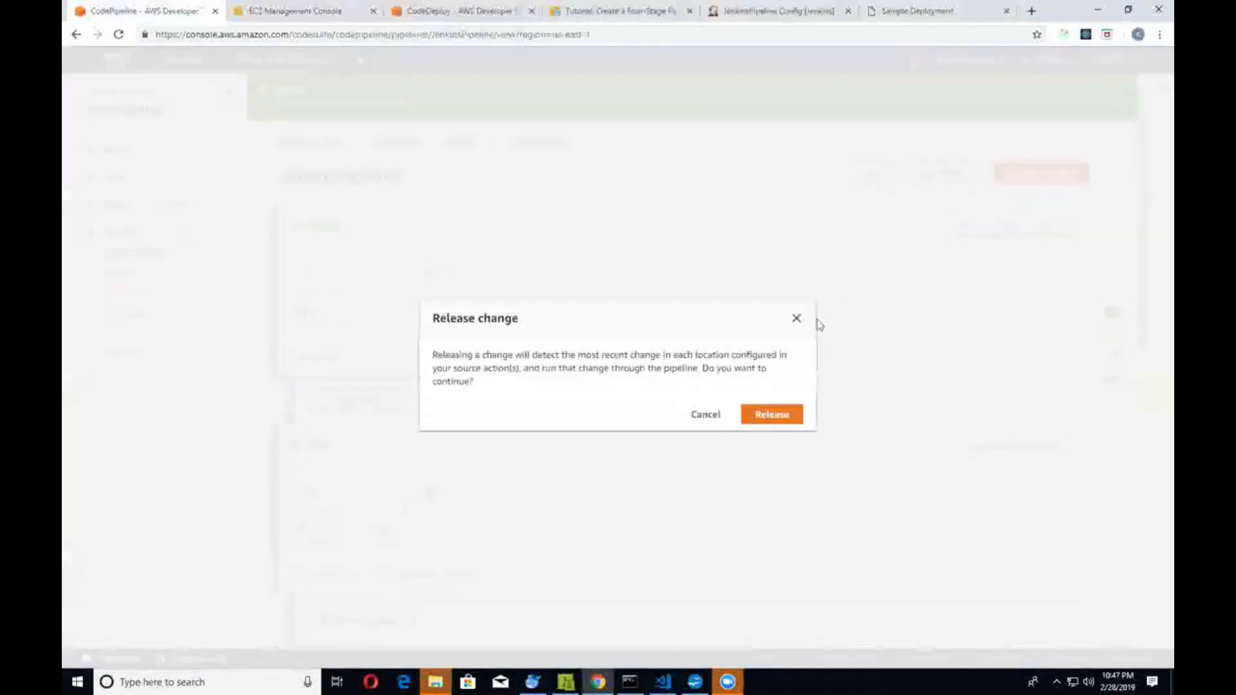
{"action": "left_click", "coordinate": [761, 417]}
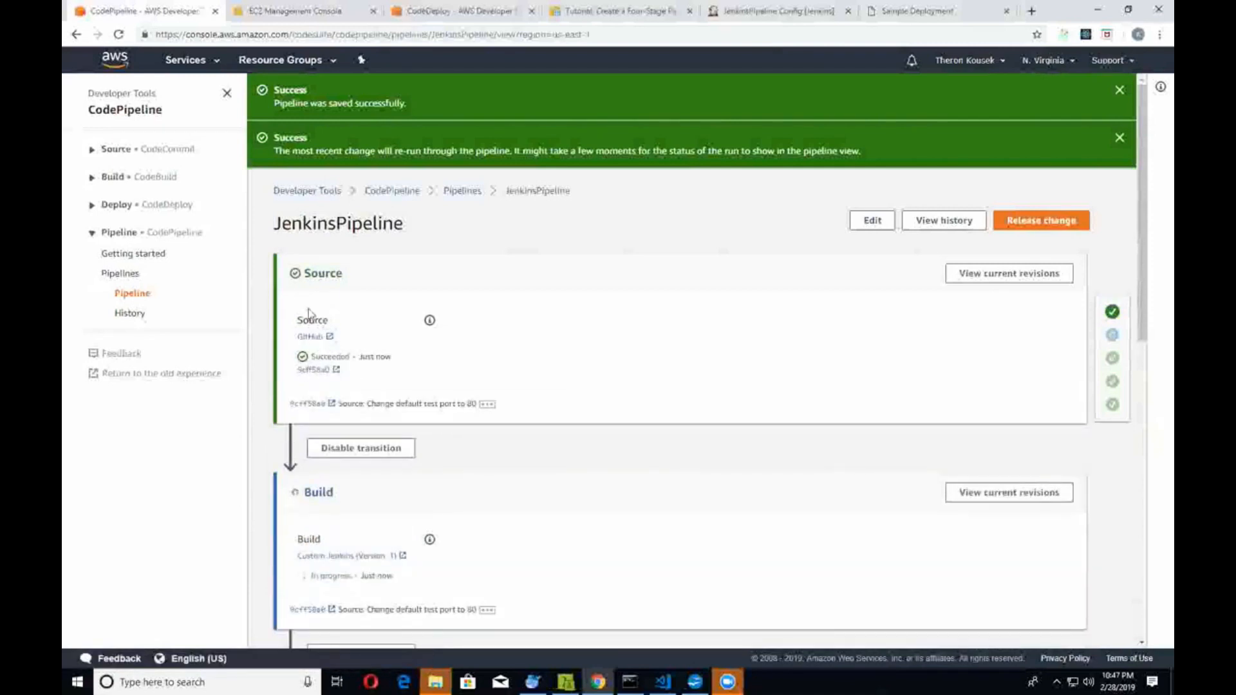
{"action": "scroll", "coordinate": [332, 359], "scroll_direction": "down", "scroll_amount": 2}
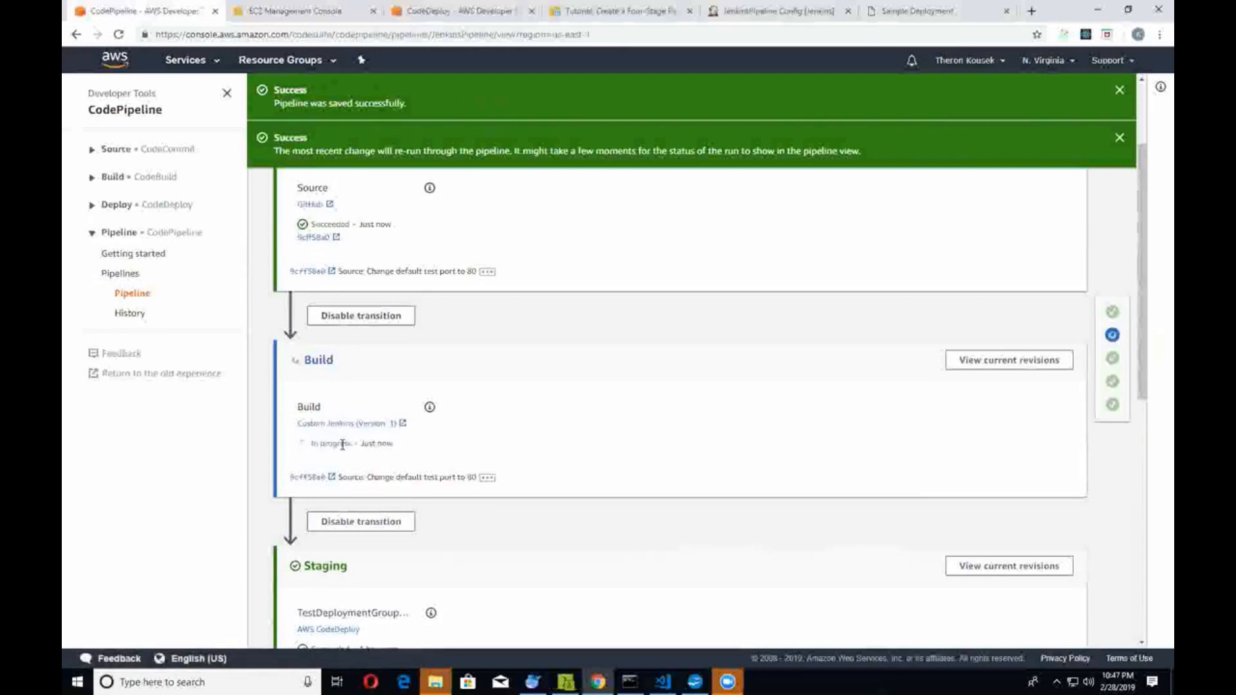
Step: Examine the JenkinsPipeline job configuration in Jenkins, from the AWS CodePipeline source settings to the rake build command and the AWS CodePipeline Publisher
{"action": "left_click", "coordinate": [753, 18]}
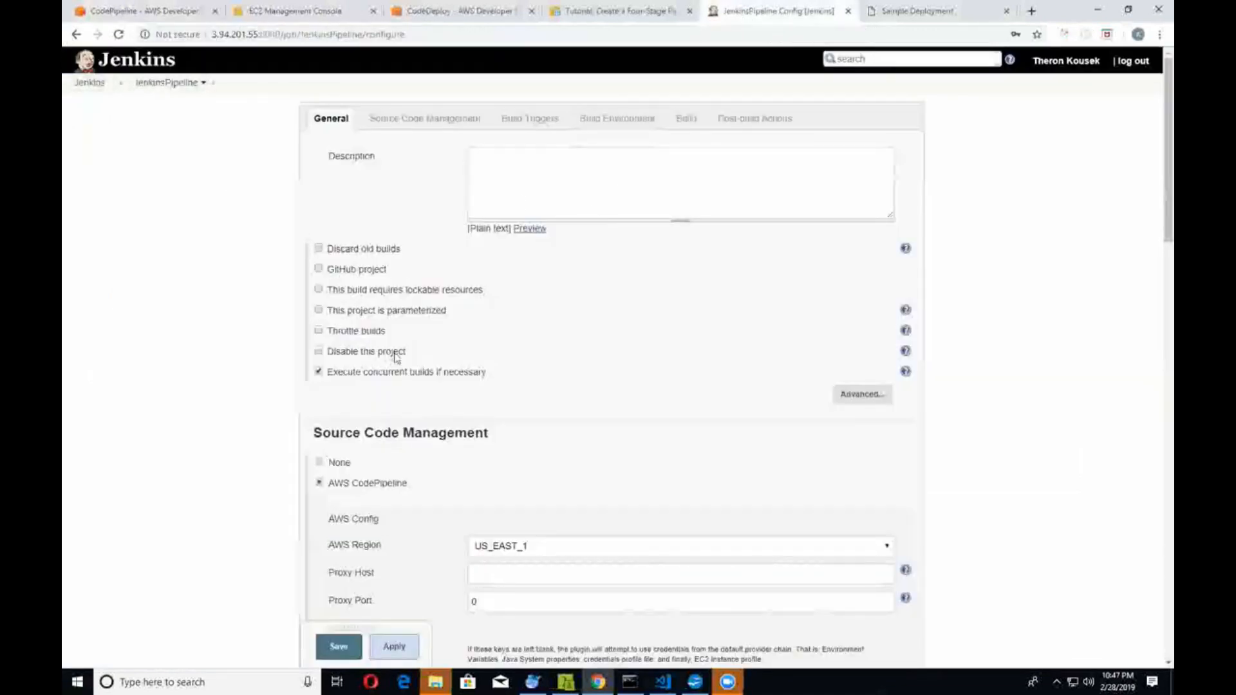
{"action": "scroll", "coordinate": [393, 353], "scroll_direction": "down", "scroll_amount": 2}
{"action": "scroll", "coordinate": [471, 334], "scroll_direction": "up", "scroll_amount": 1}
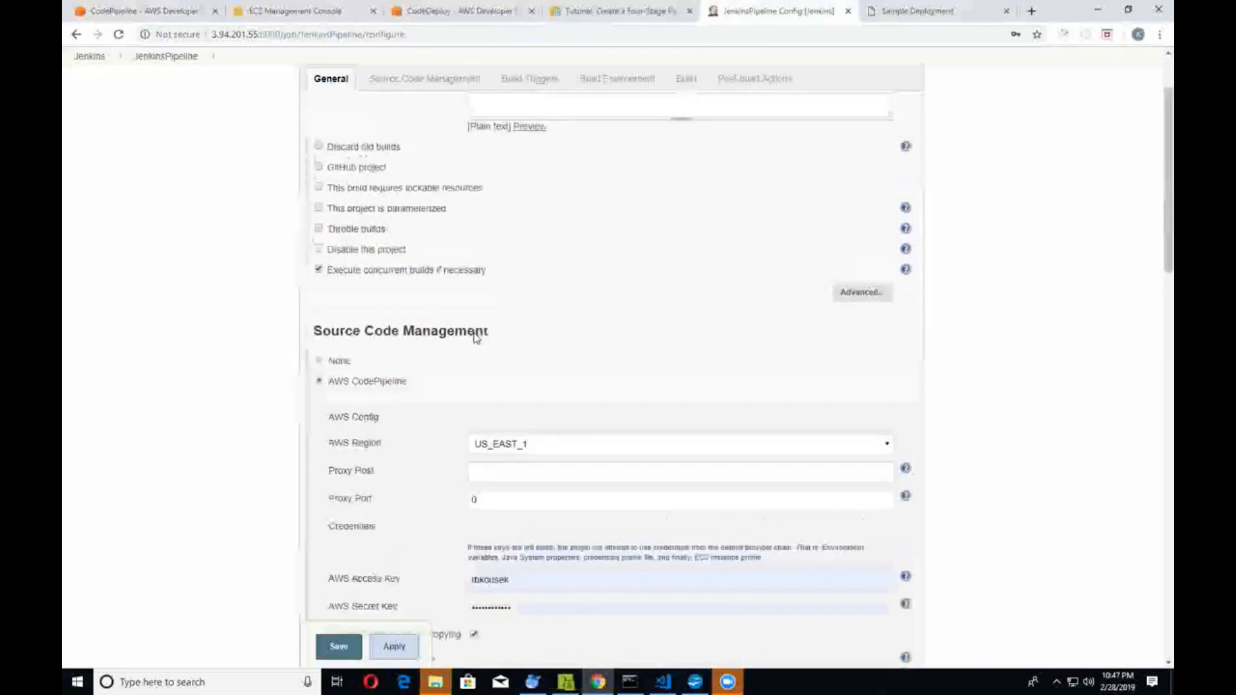
{"action": "scroll", "coordinate": [493, 205], "scroll_direction": "up", "scroll_amount": 1}
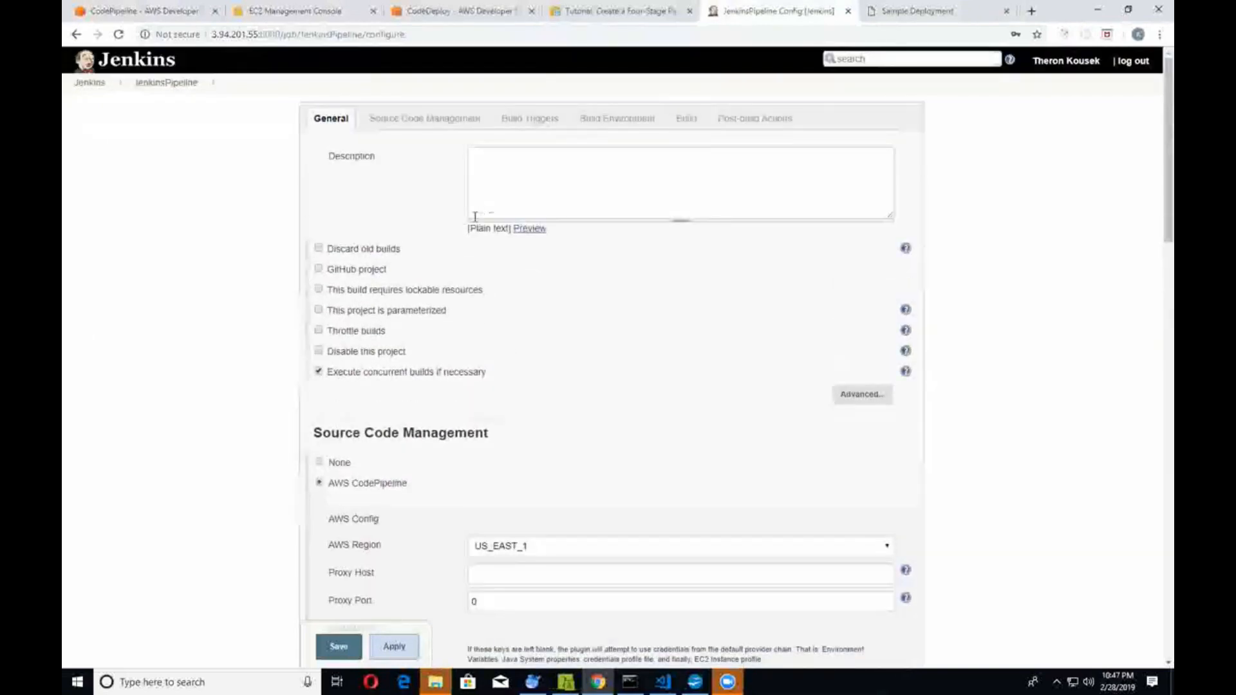
{"action": "scroll", "coordinate": [477, 235], "scroll_direction": "down", "scroll_amount": 3}
{"action": "scroll", "coordinate": [476, 234], "scroll_direction": "down", "scroll_amount": 3}
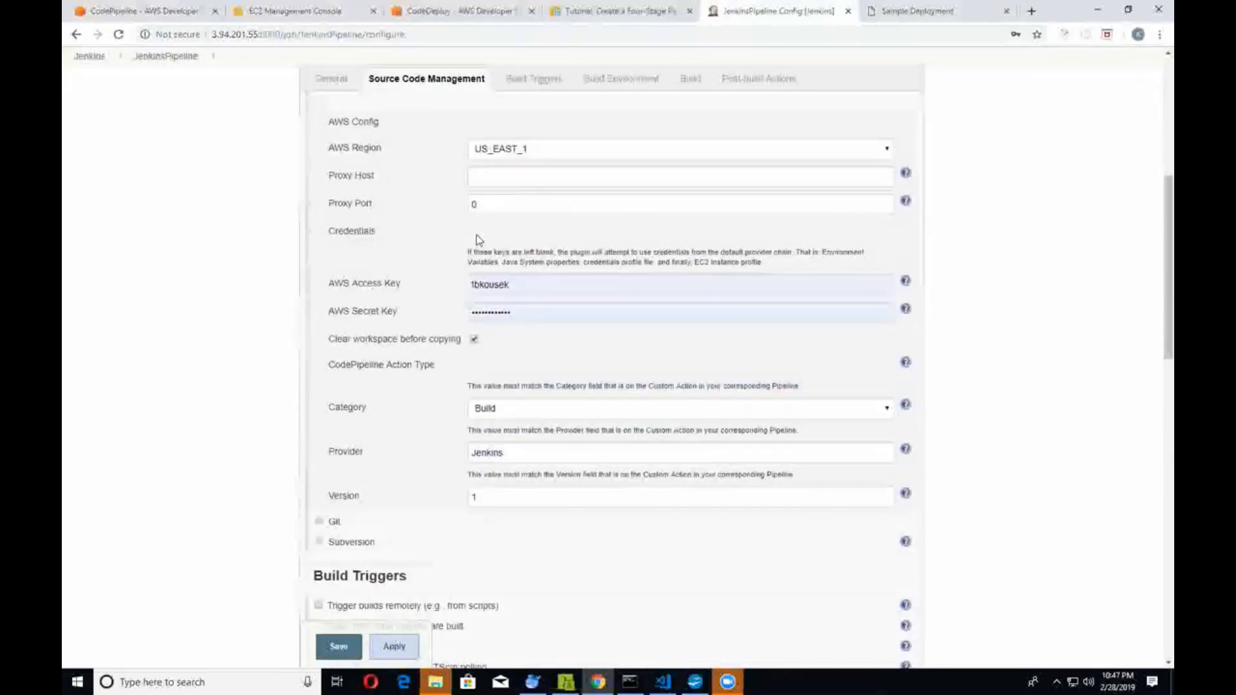
{"action": "scroll", "coordinate": [476, 238], "scroll_direction": "up", "scroll_amount": 2}
{"action": "scroll", "coordinate": [480, 282], "scroll_direction": "down", "scroll_amount": 1}
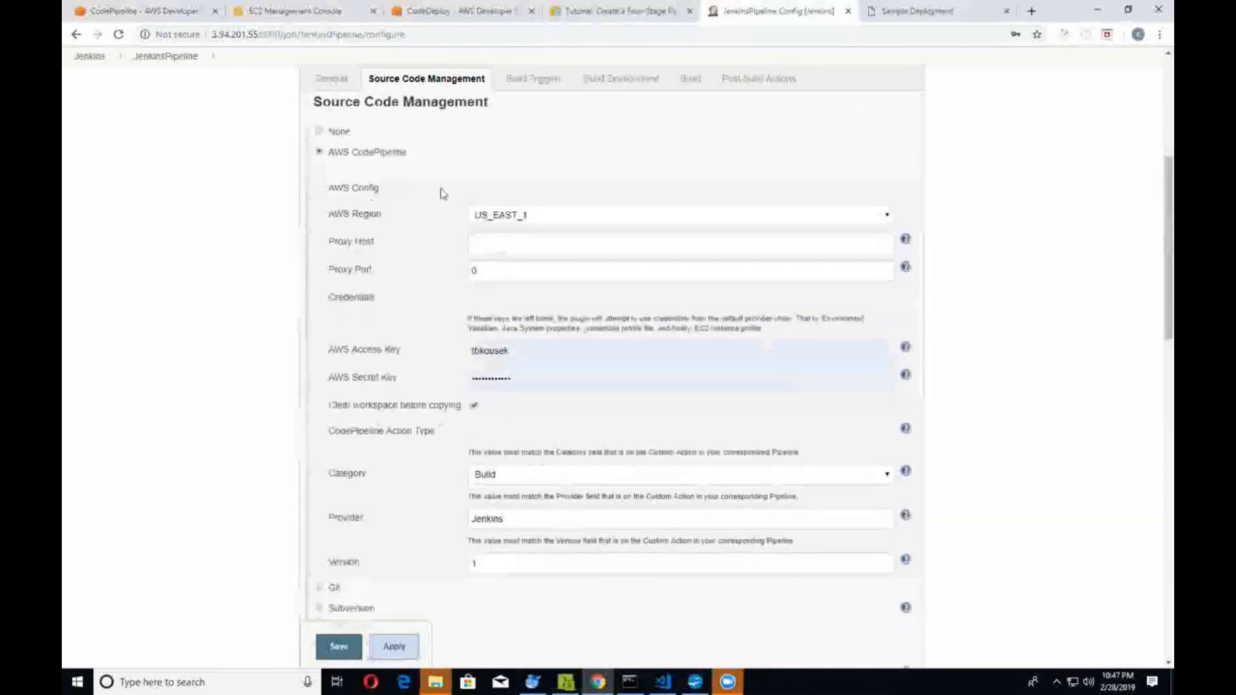
{"action": "scroll", "coordinate": [529, 312], "scroll_direction": "down", "scroll_amount": 10}
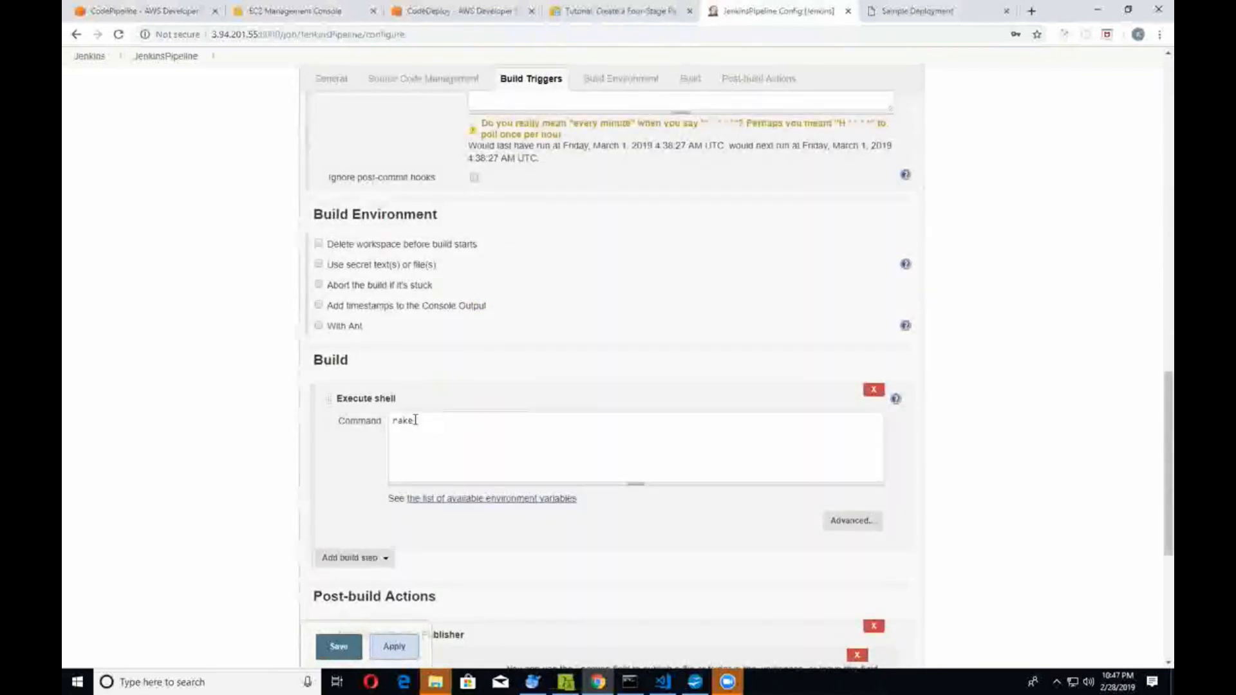
{"action": "scroll", "coordinate": [418, 420], "scroll_direction": "down", "scroll_amount": 5}
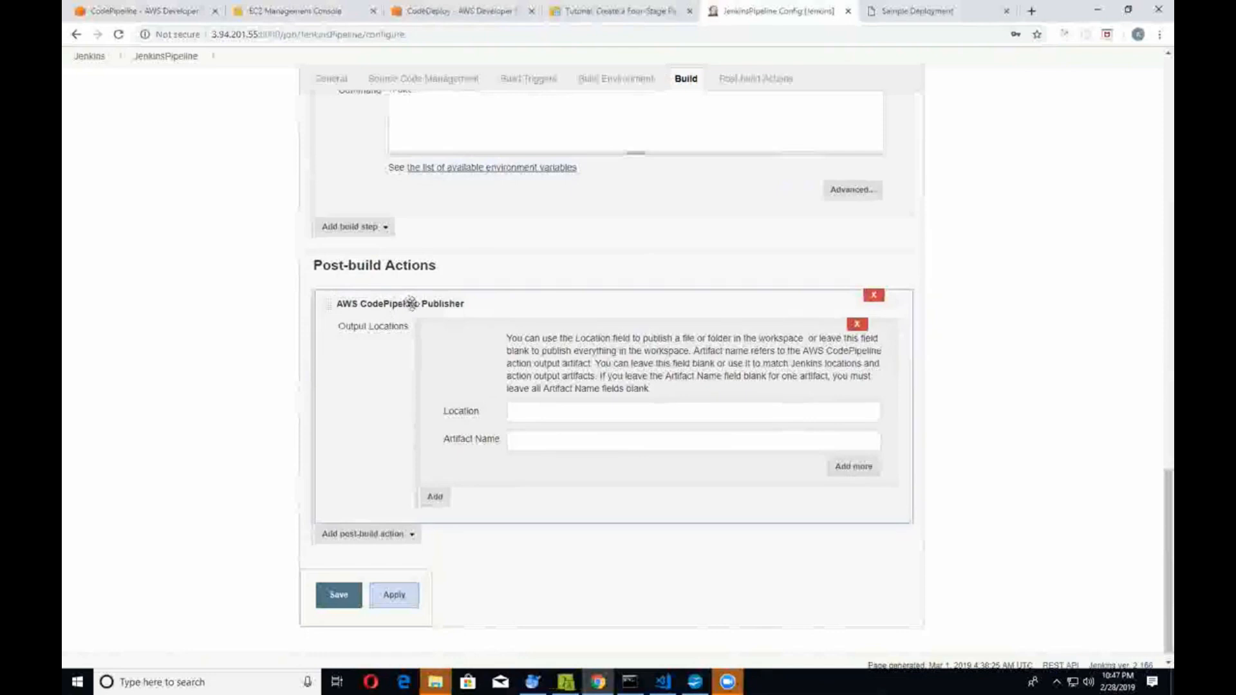
Step: Return to CodePipeline and check the progress of the Source, Build, Staging and Approval stages
{"action": "left_click", "coordinate": [141, 11]}
{"action": "scroll", "coordinate": [461, 301], "scroll_direction": "down", "scroll_amount": 4}
{"action": "scroll", "coordinate": [500, 334], "scroll_direction": "up", "scroll_amount": 2}
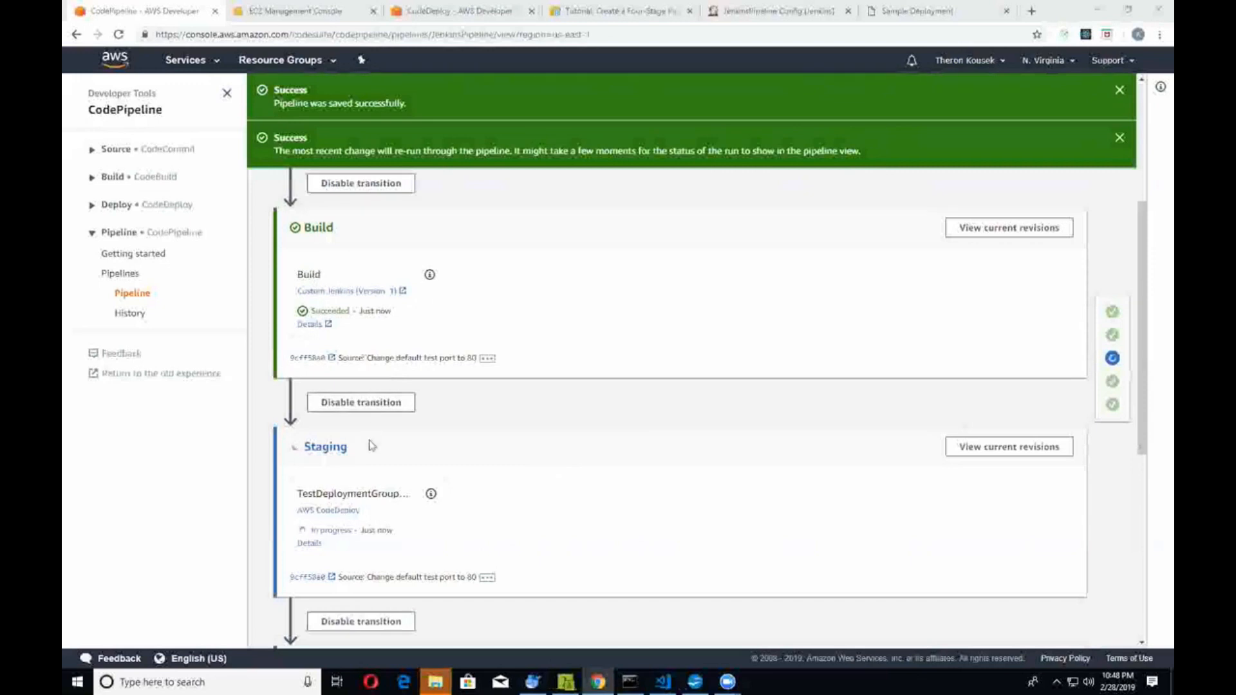
{"action": "scroll", "coordinate": [412, 347], "scroll_direction": "down", "scroll_amount": 2}
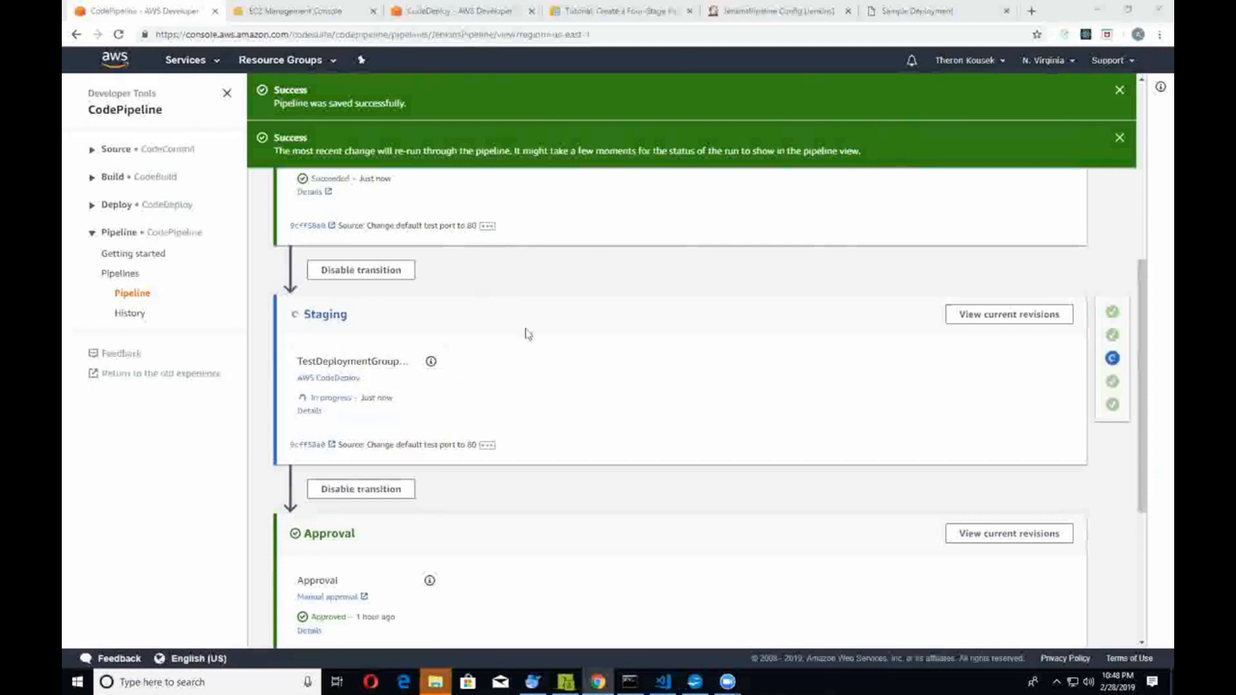
{"action": "scroll", "coordinate": [502, 399], "scroll_direction": "up", "scroll_amount": 6}
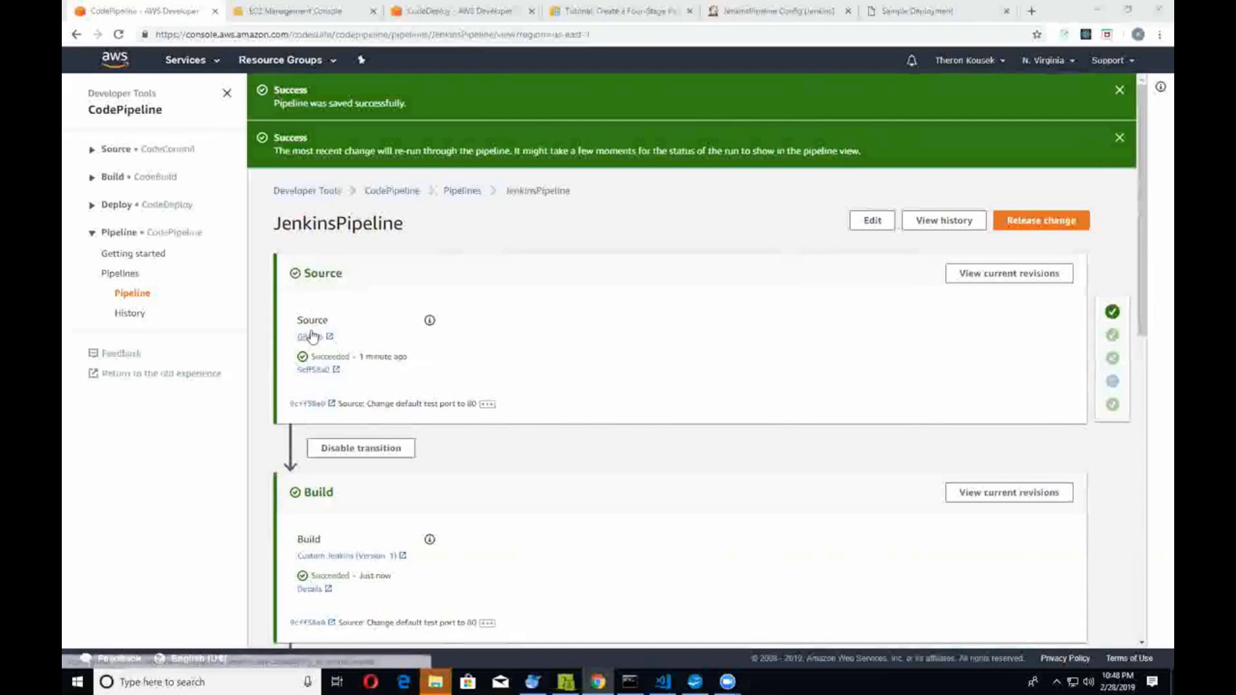
{"action": "scroll", "coordinate": [311, 326], "scroll_direction": "down", "scroll_amount": 4}
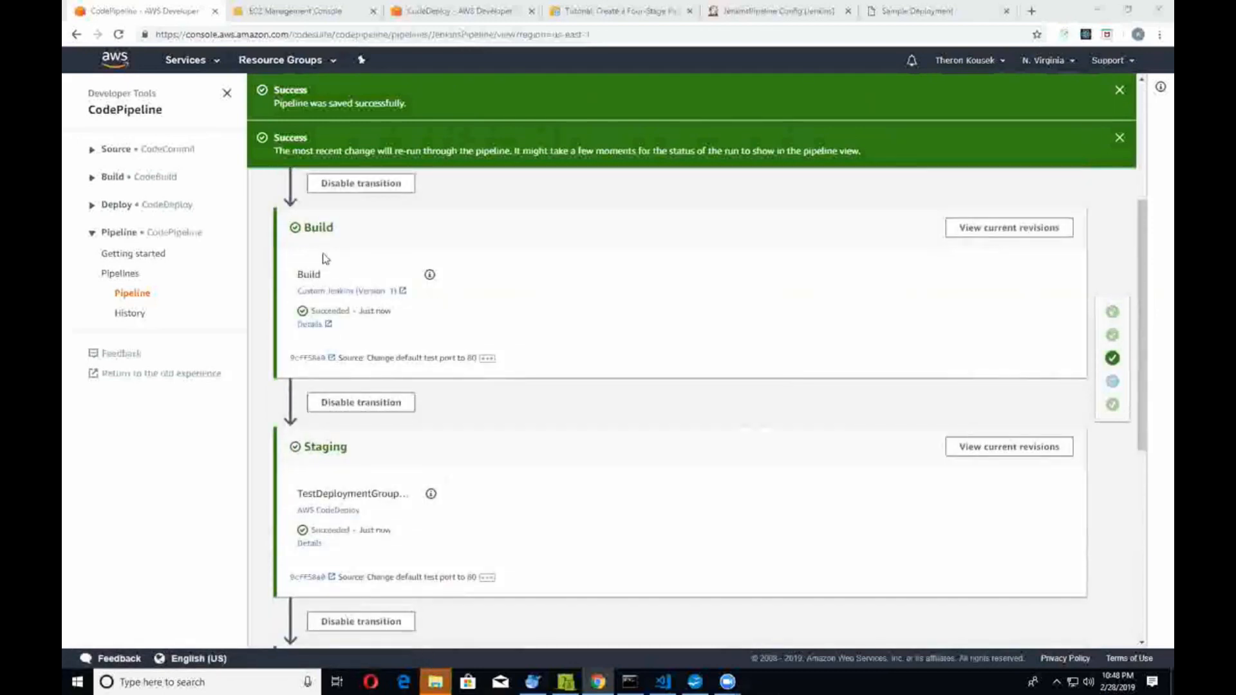
{"action": "scroll", "coordinate": [416, 441], "scroll_direction": "down", "scroll_amount": 2}
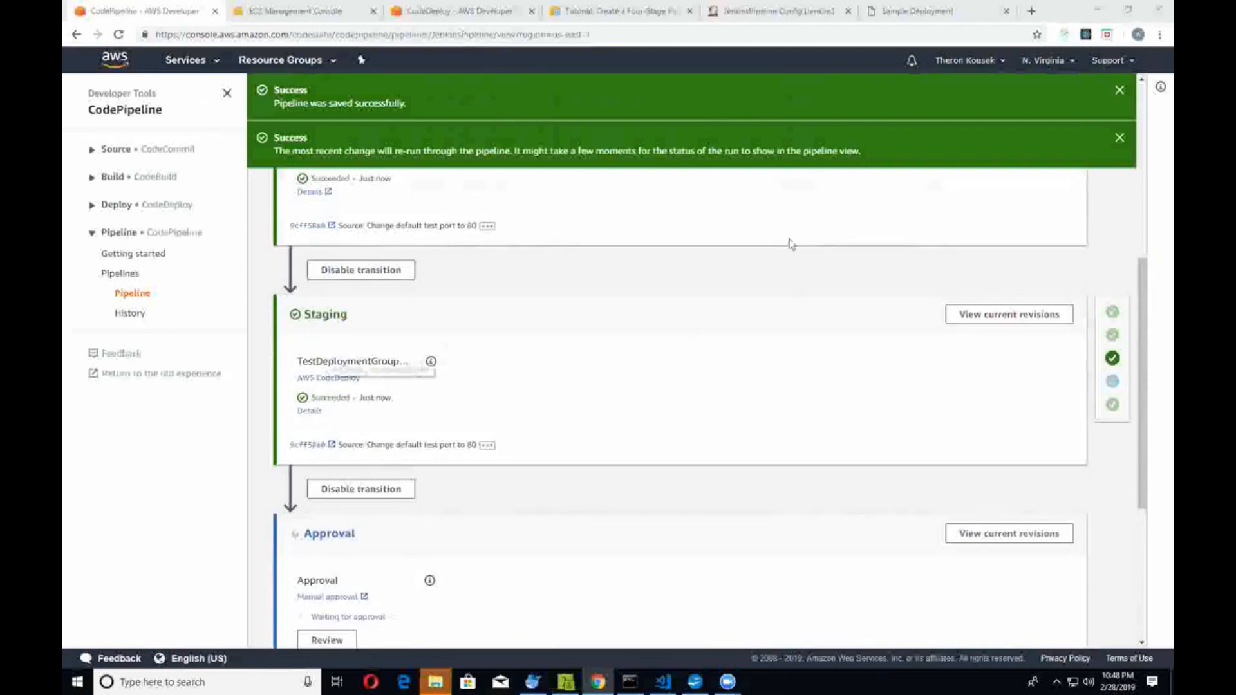
Step: Check the Sample Deployment page on the staging server and highlight its heading and tutorial completion message
{"action": "left_click", "coordinate": [884, 14]}
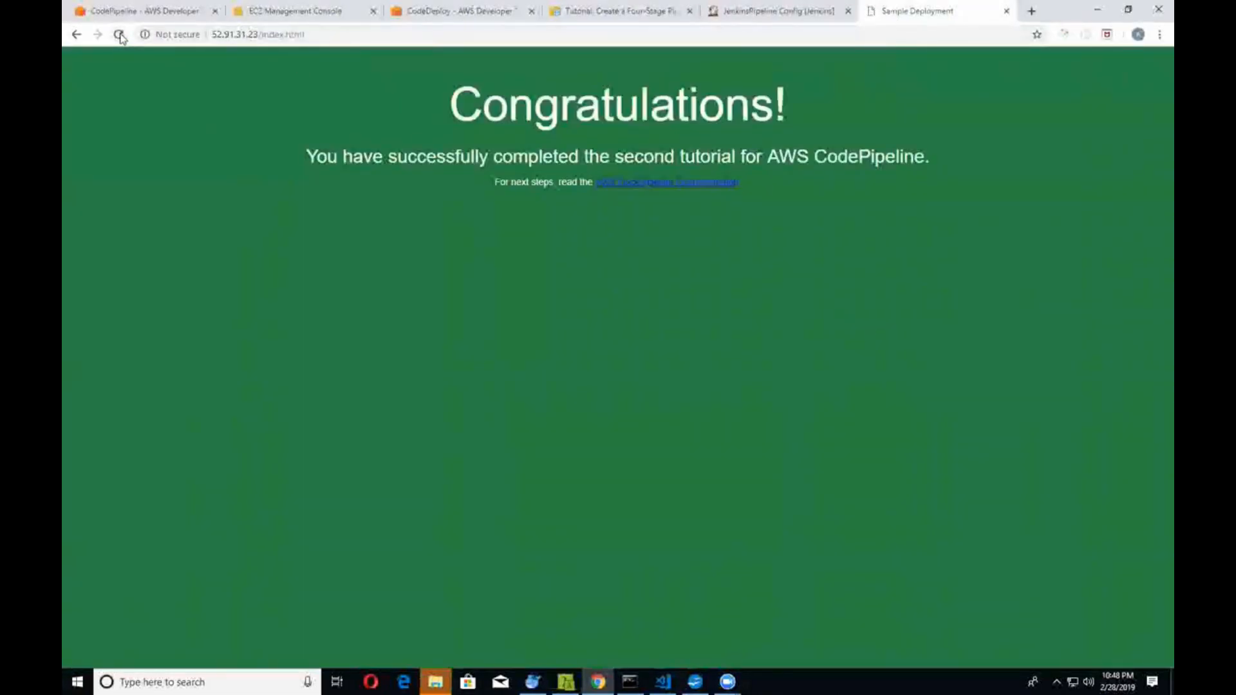
{"action": "left_click_drag", "start_coordinate": [456, 109], "coordinate": [770, 112]}
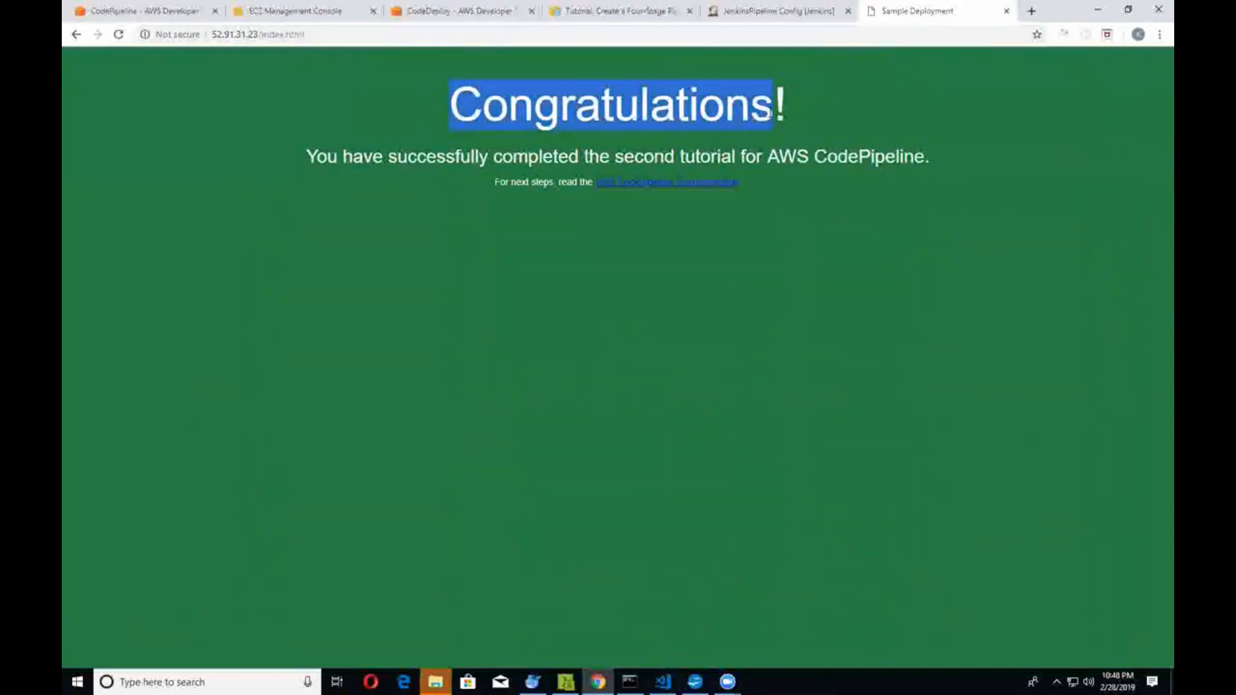
{"action": "left_click", "coordinate": [502, 128]}
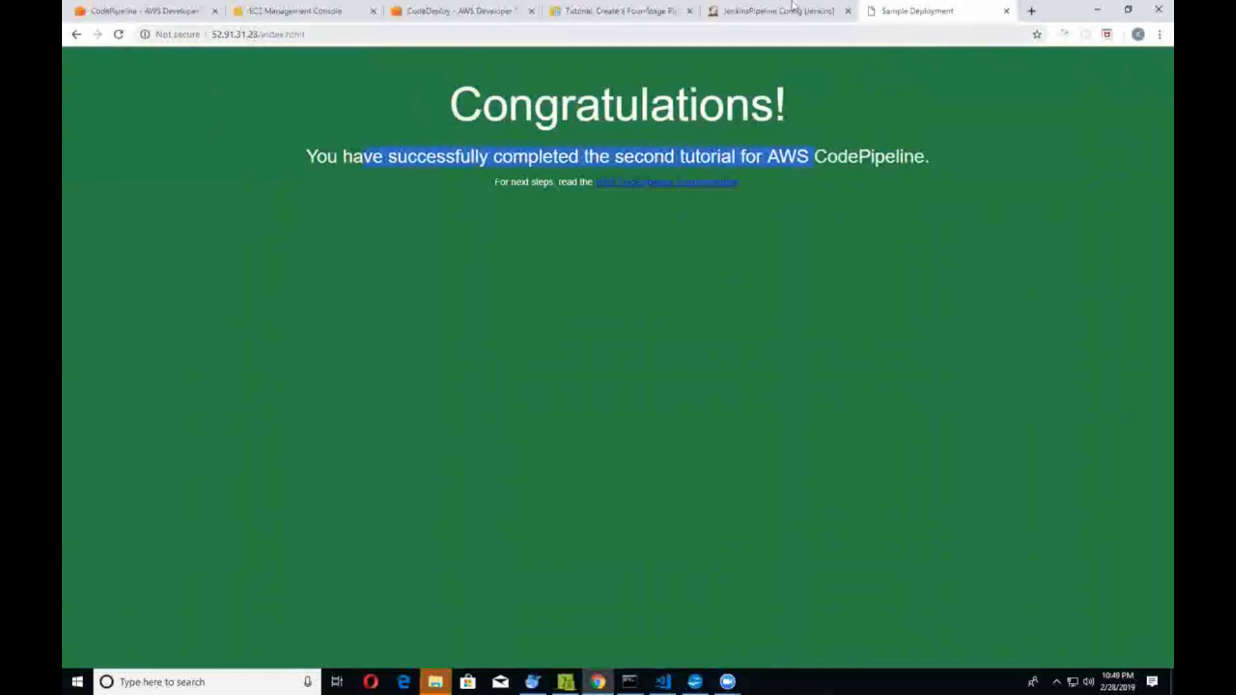
Step: Return to JenkinsPipeline and examine the Approval stage alongside the neighbouring Staging and Production stages
{"action": "left_click", "coordinate": [132, 13]}
{"action": "scroll", "coordinate": [408, 380], "scroll_direction": "down", "scroll_amount": 2}
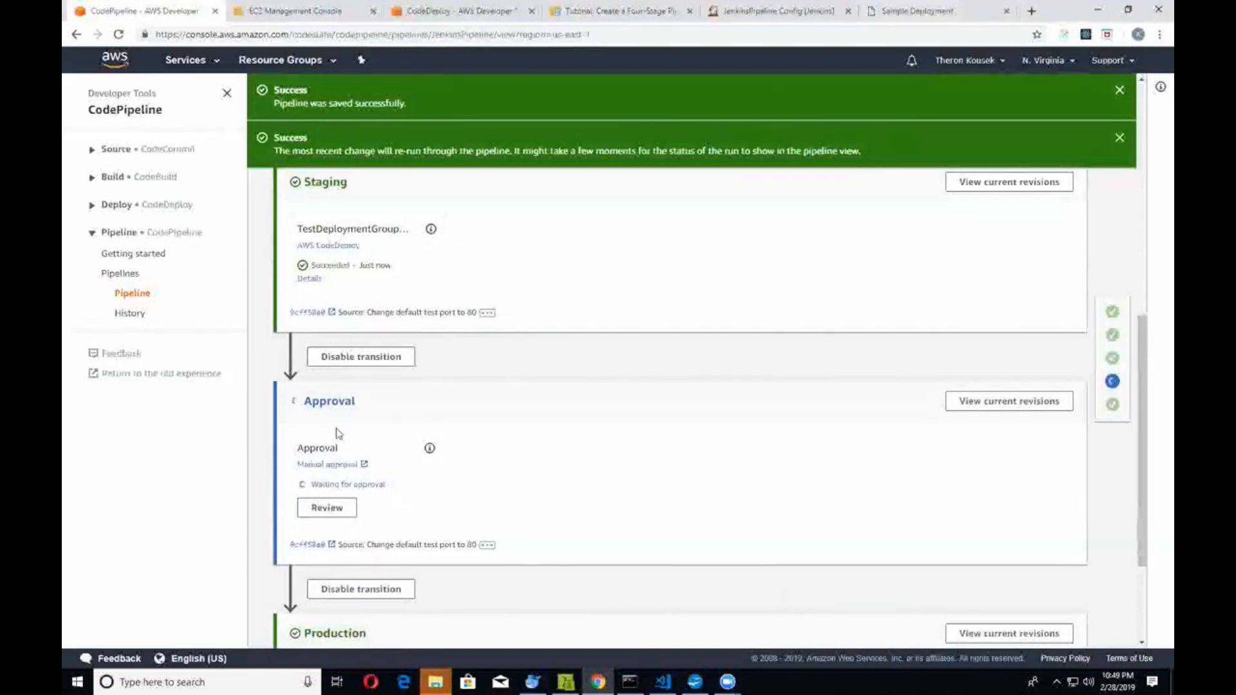
{"action": "scroll", "coordinate": [374, 451], "scroll_direction": "down", "scroll_amount": 1}
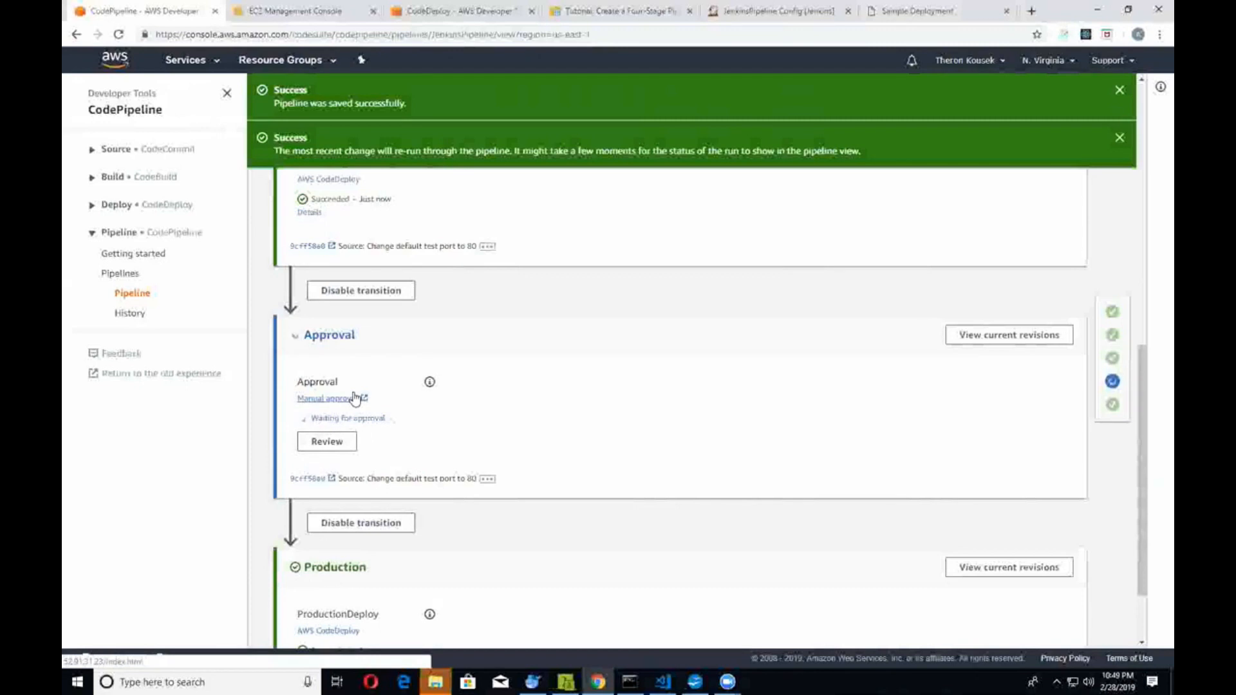
{"action": "scroll", "coordinate": [355, 399], "scroll_direction": "up", "scroll_amount": 2}
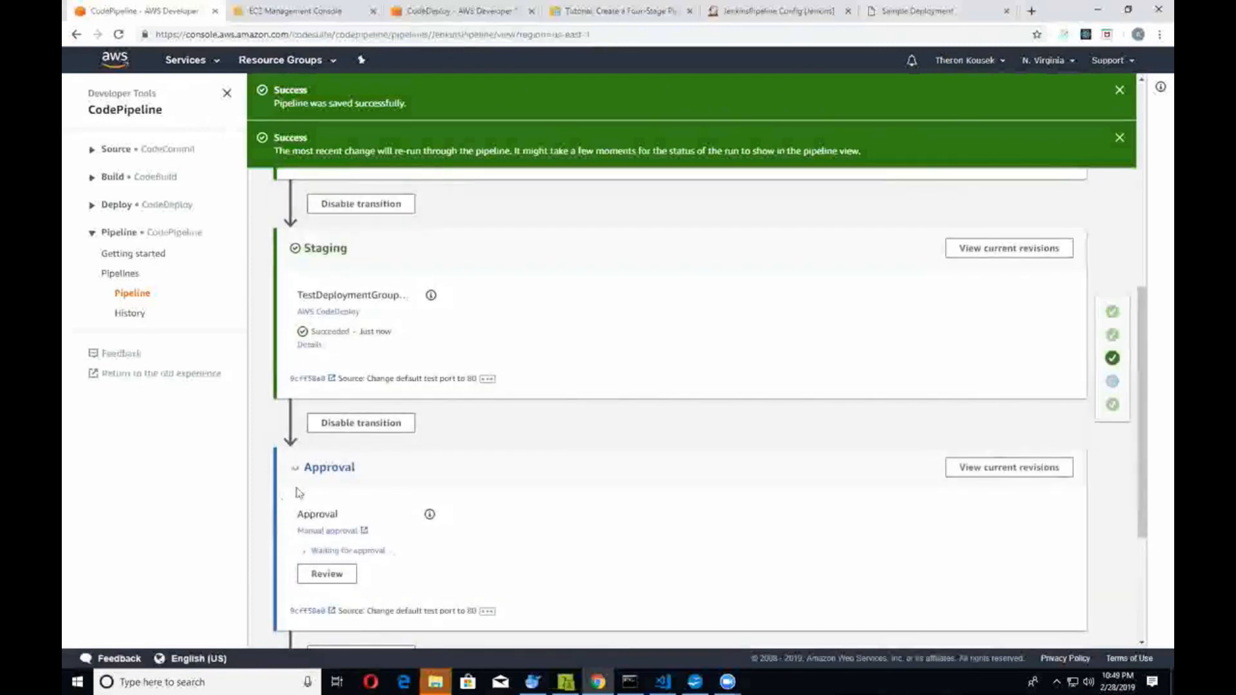
{"action": "scroll", "coordinate": [347, 309], "scroll_direction": "up", "scroll_amount": 2}
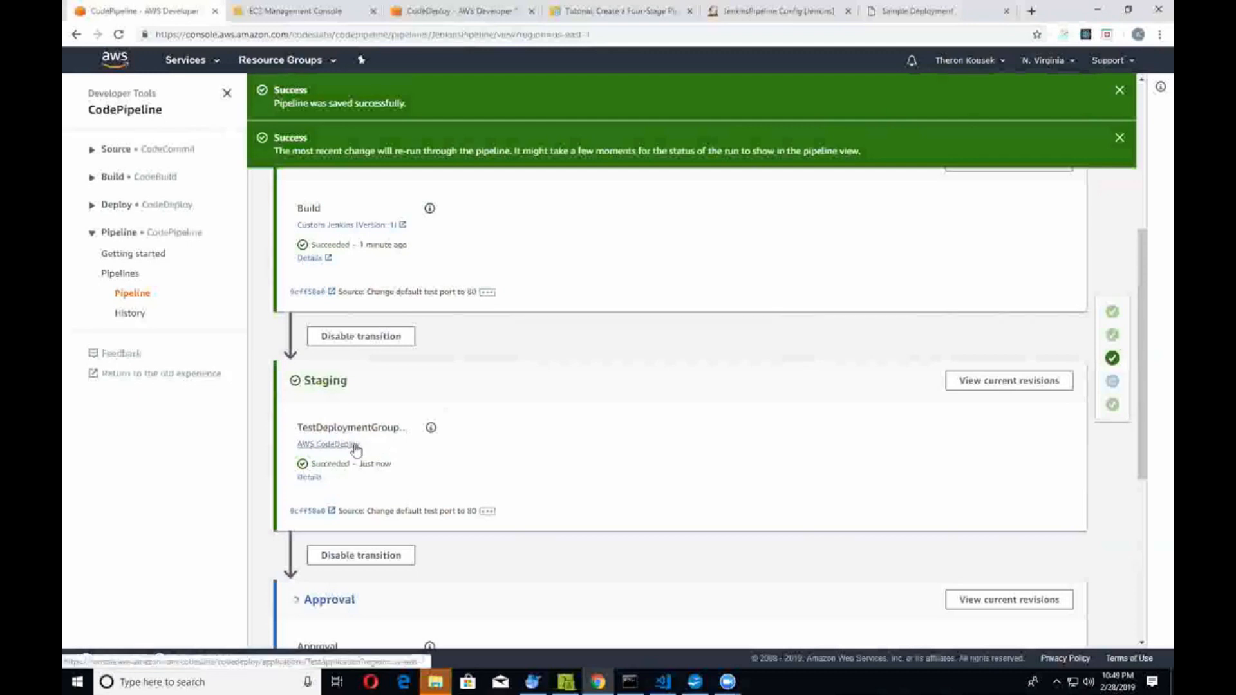
{"action": "scroll", "coordinate": [357, 458], "scroll_direction": "down", "scroll_amount": 2}
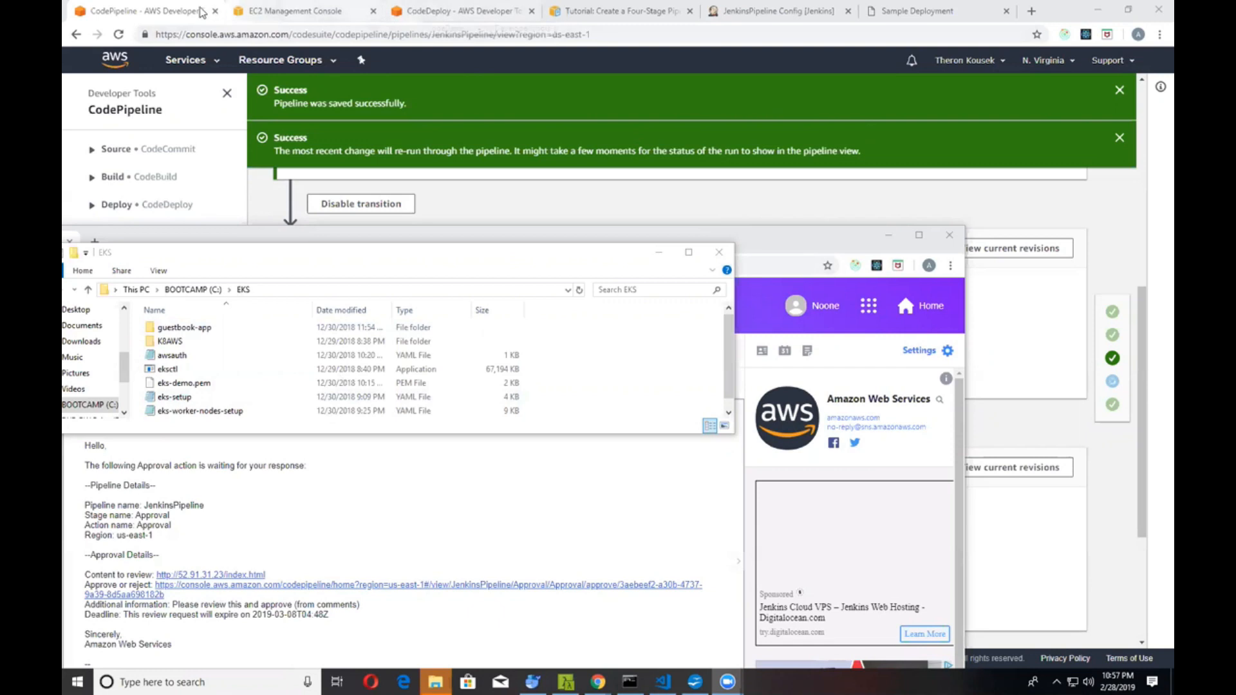
Step: Bring CodePipeline back to the front, open the manual approval's content link to inspect the staged page, and return to the pipeline
{"action": "left_click", "coordinate": [152, 13]}
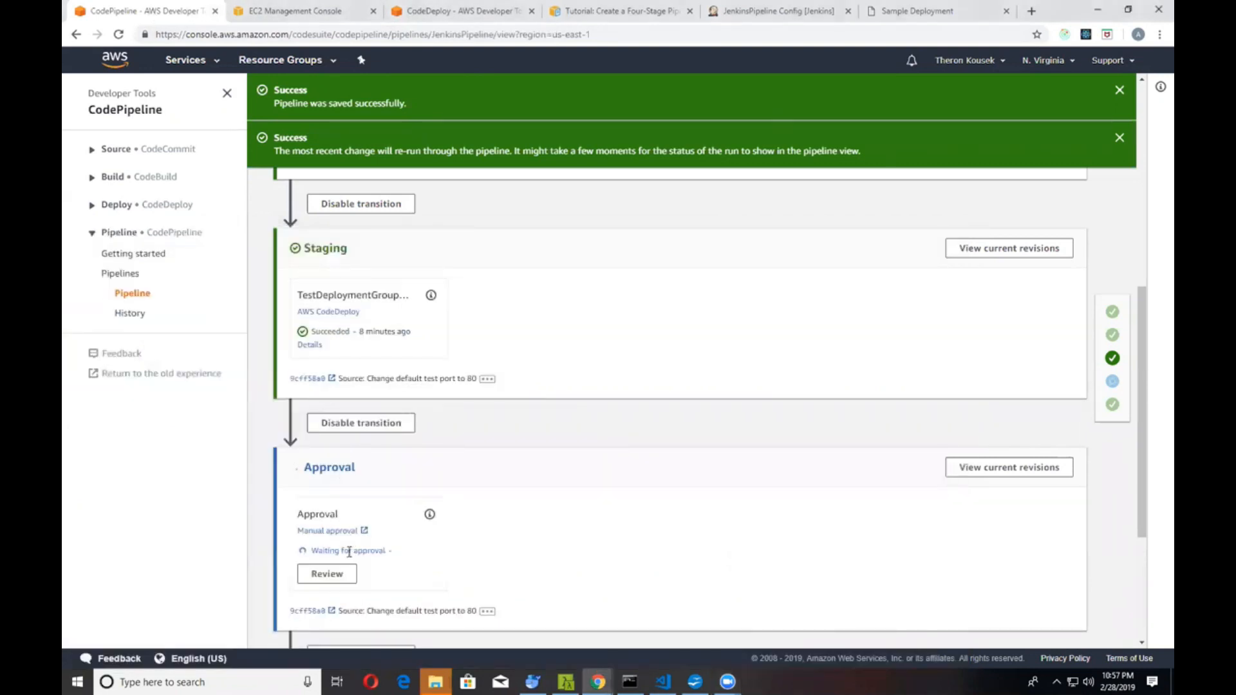
{"action": "left_click", "coordinate": [322, 531]}
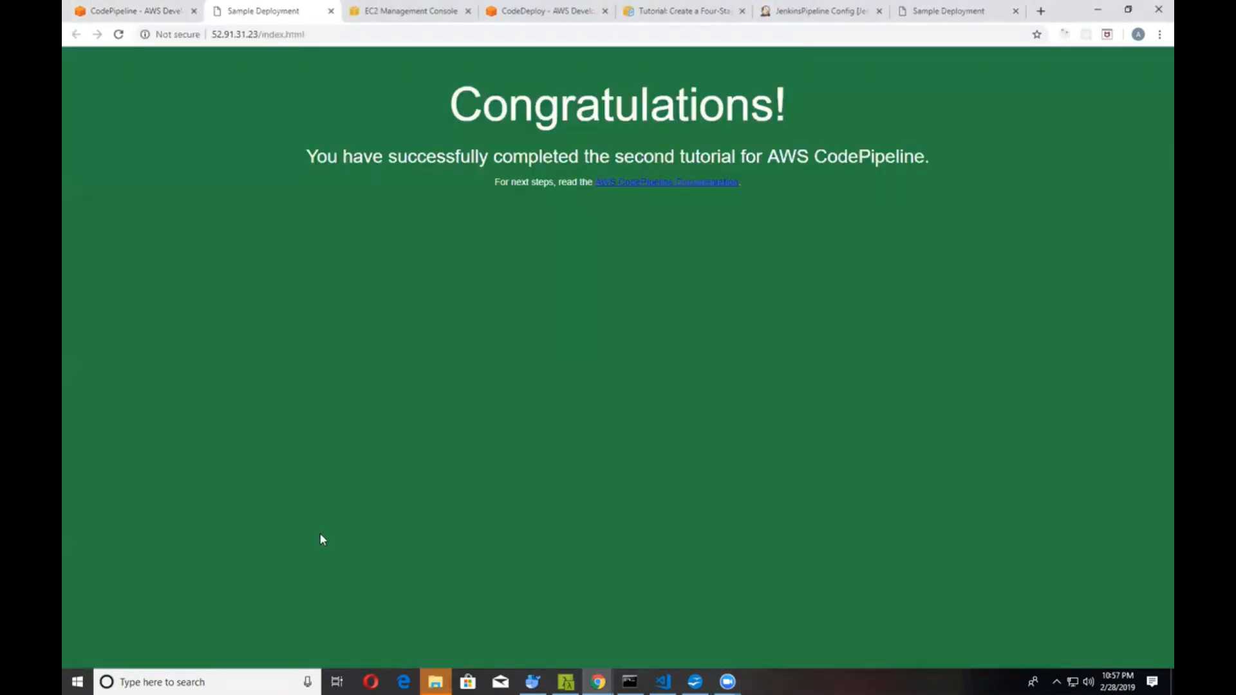
{"action": "left_click", "coordinate": [134, 11]}
Step: Approve the manual approval action with the comment "I approve, go ahead and deploy to production"
{"action": "left_click", "coordinate": [327, 574]}
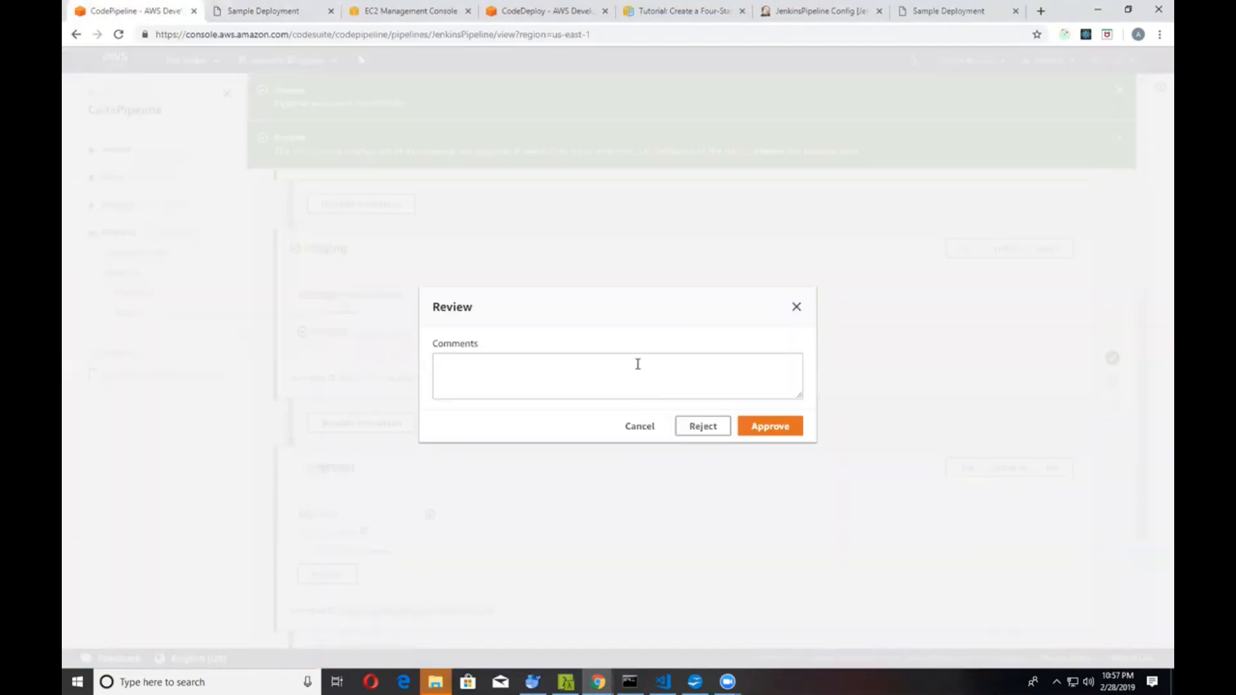
{"action": "left_click", "coordinate": [583, 369]}
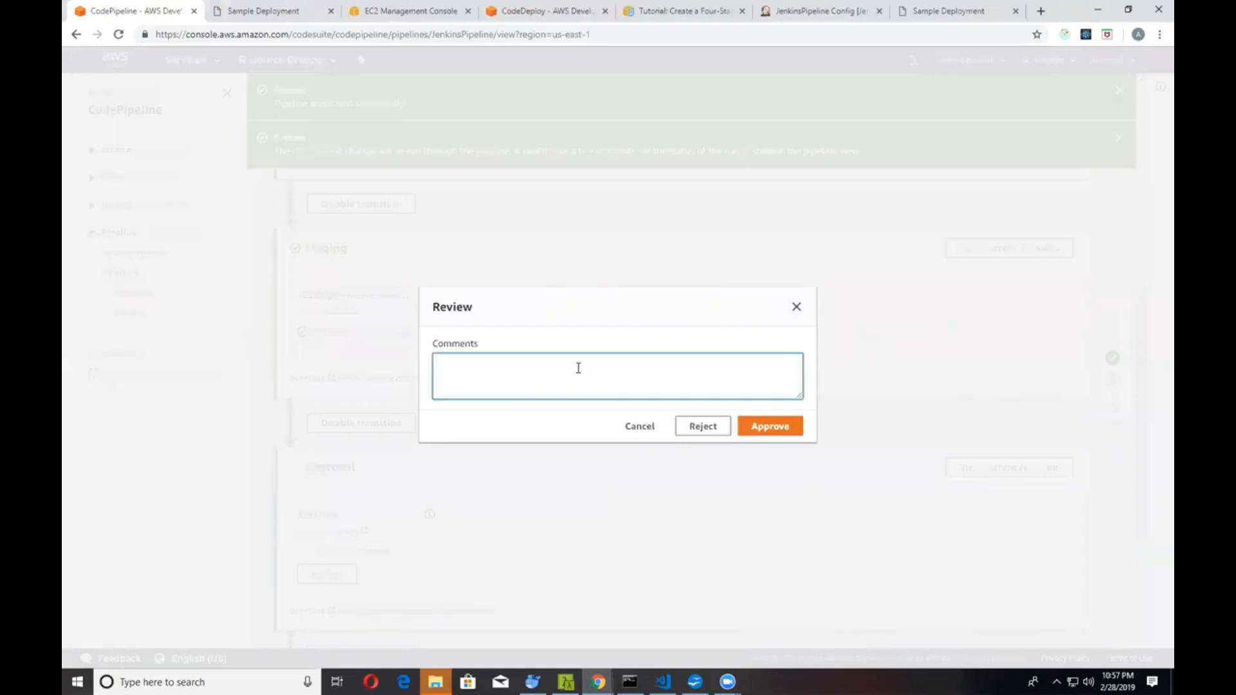
{"action": "type", "text": "I ap"}
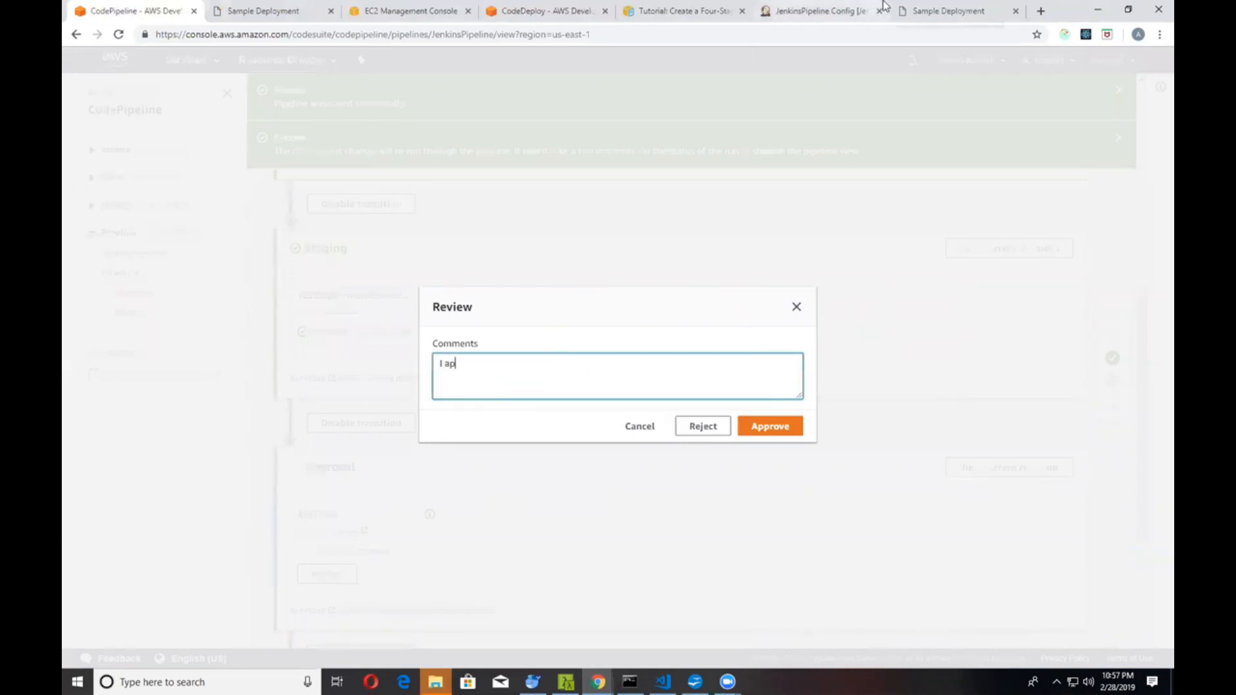
{"action": "type", "text": "prove, go ahead and deploy to p"}
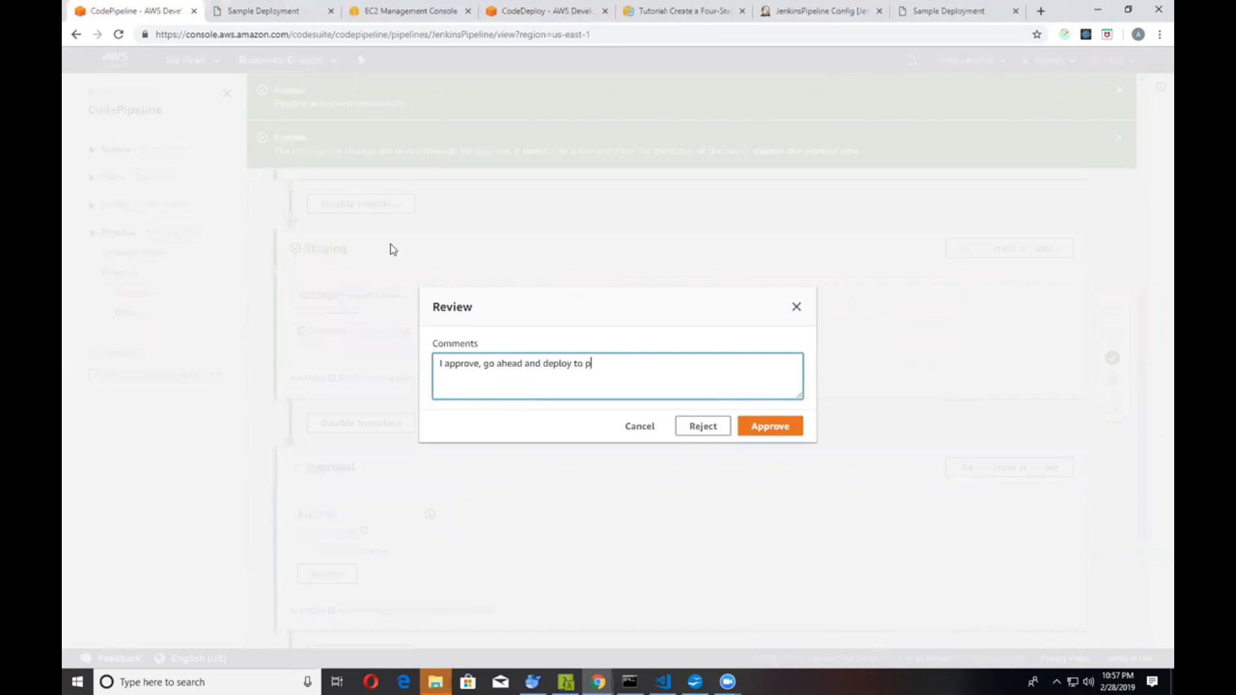
{"action": "left_click", "coordinate": [434, 227]}
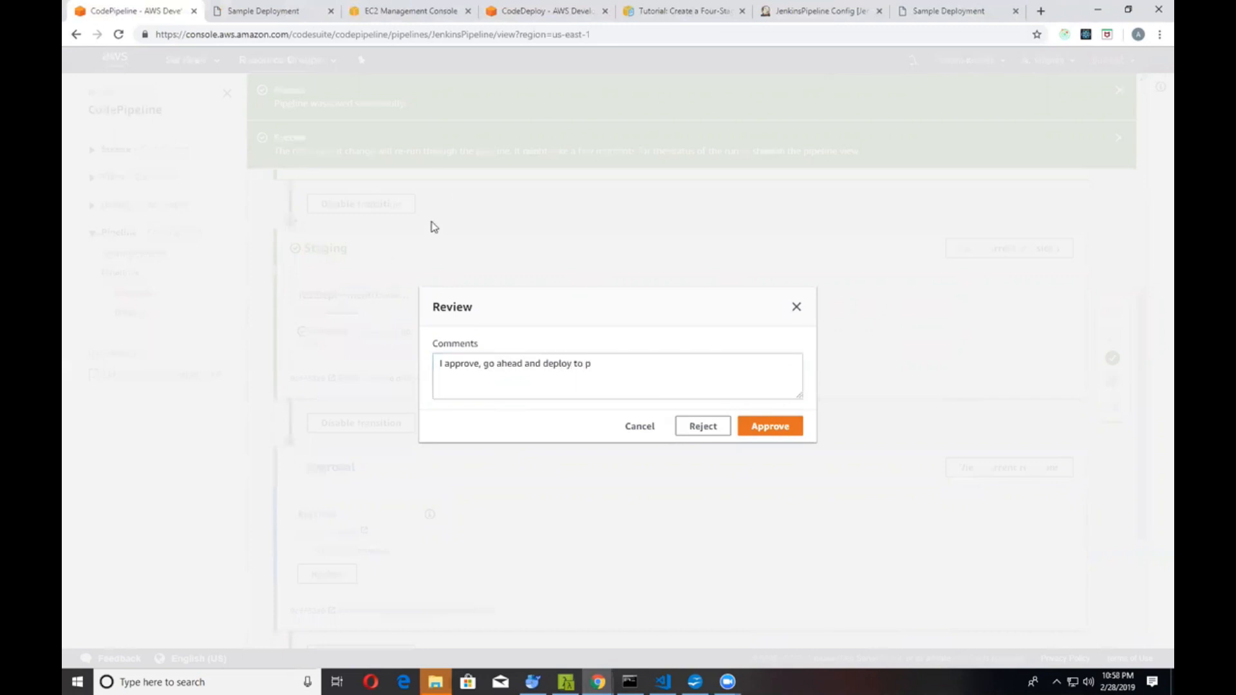
{"action": "left_click", "coordinate": [602, 368]}
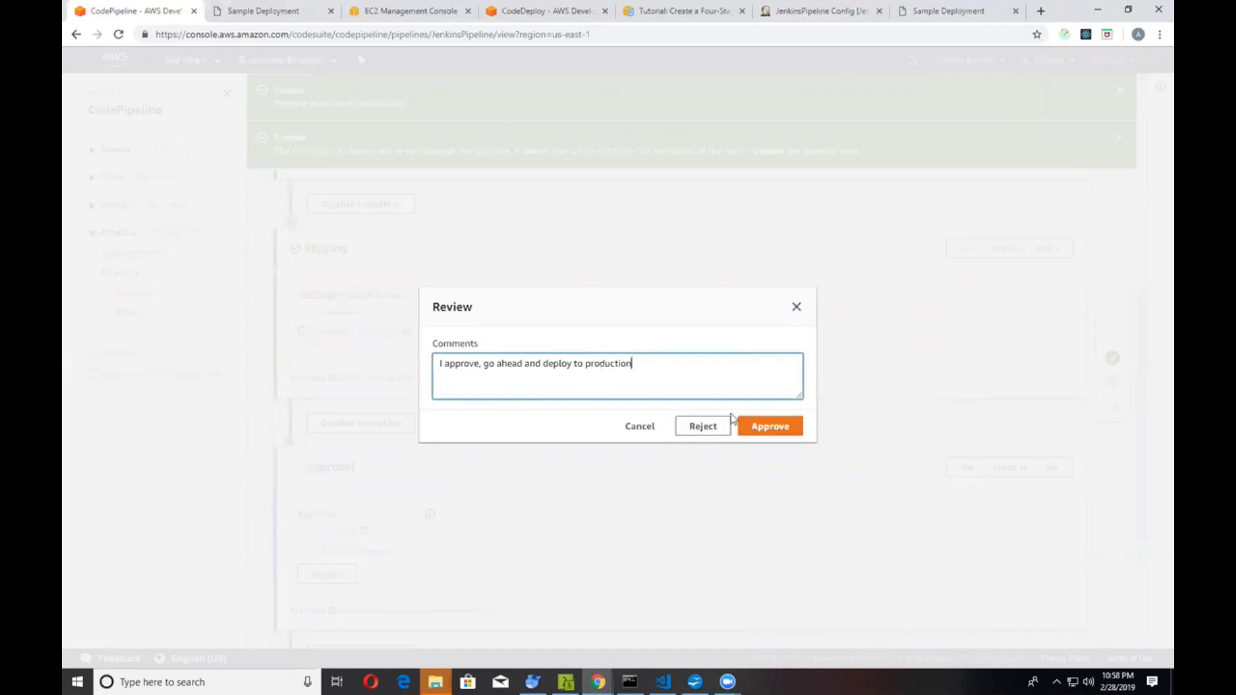
{"action": "left_click", "coordinate": [756, 428]}
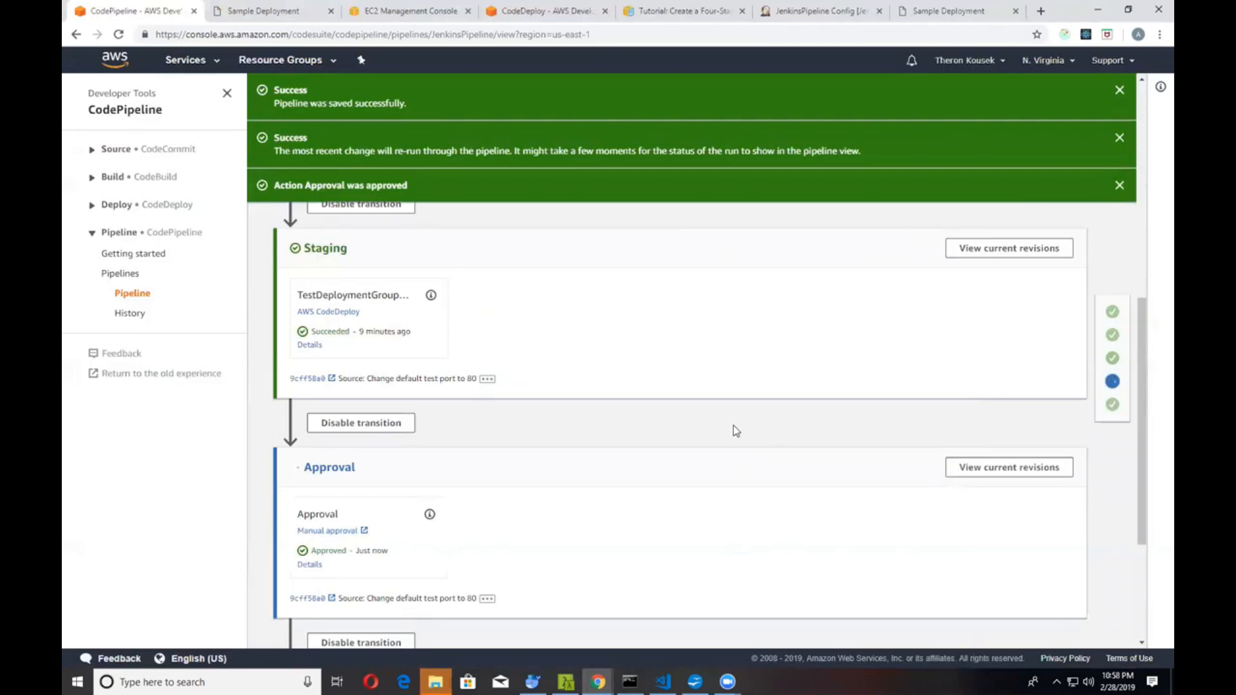
Step: Check the Production stage's progress, open the ProductionDeploy deployment details and examine its instance's lifecycle events
{"action": "scroll", "coordinate": [387, 546], "scroll_direction": "down", "scroll_amount": 3}
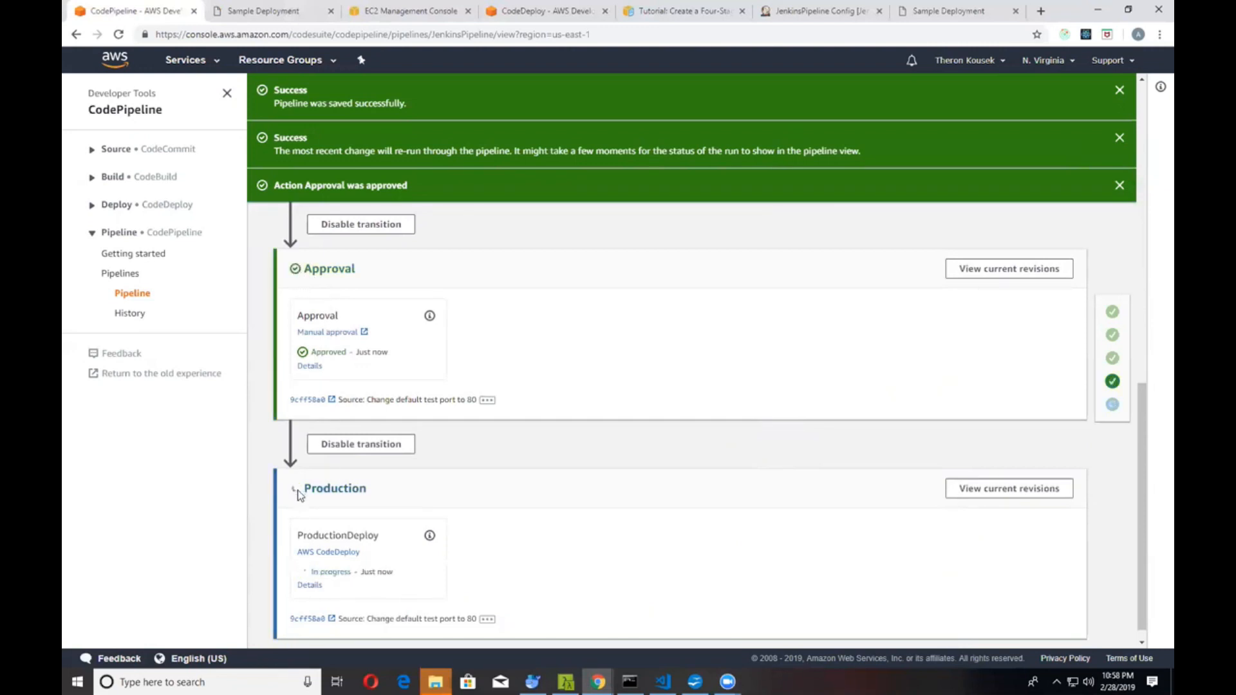
{"action": "scroll", "coordinate": [332, 519], "scroll_direction": "down", "scroll_amount": 1}
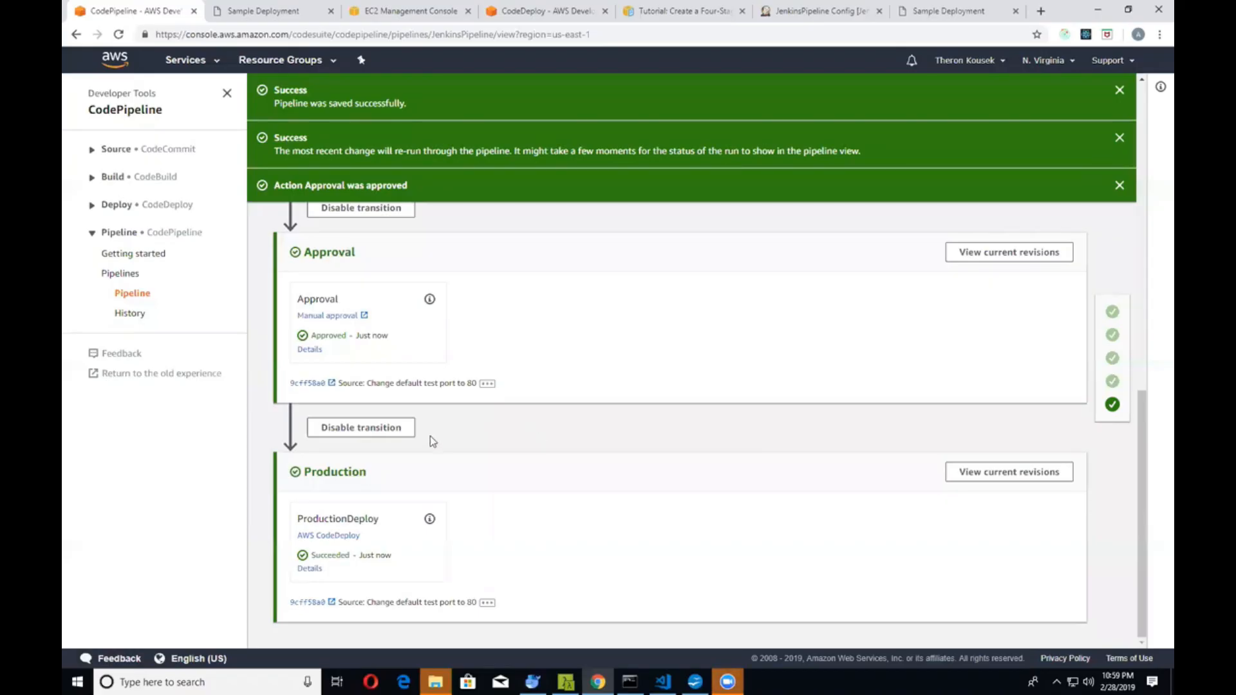
{"action": "left_click", "coordinate": [310, 568]}
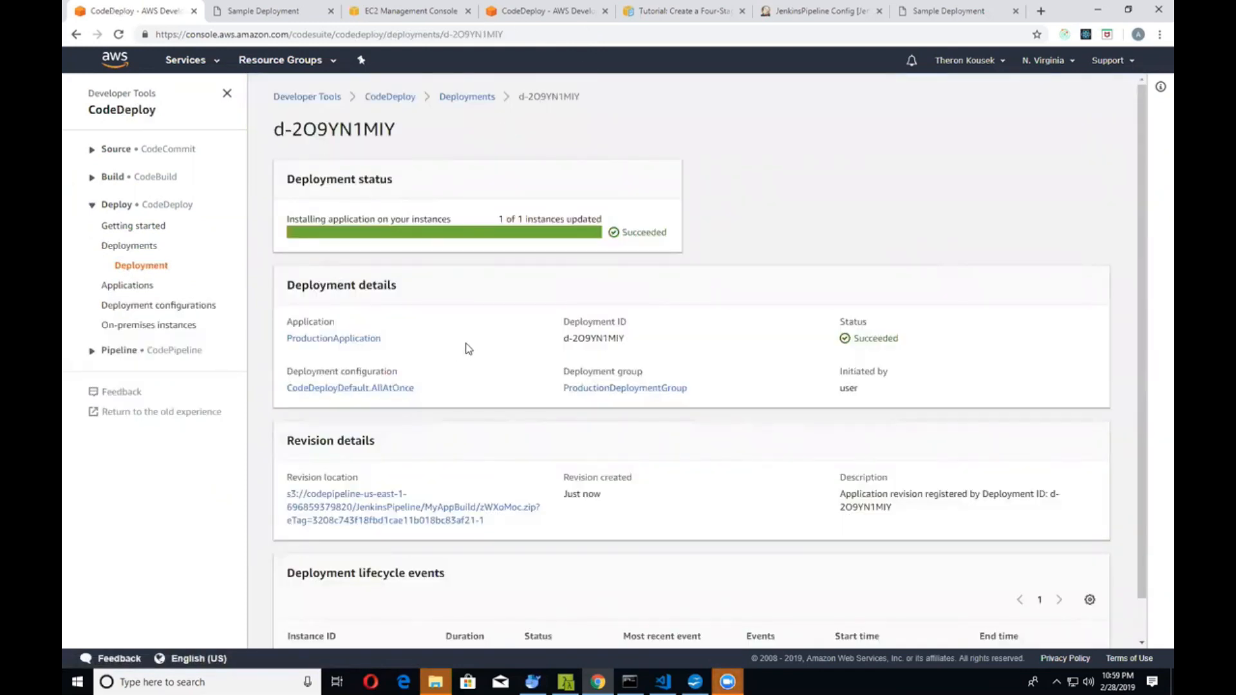
{"action": "scroll", "coordinate": [767, 432], "scroll_direction": "down", "scroll_amount": 1}
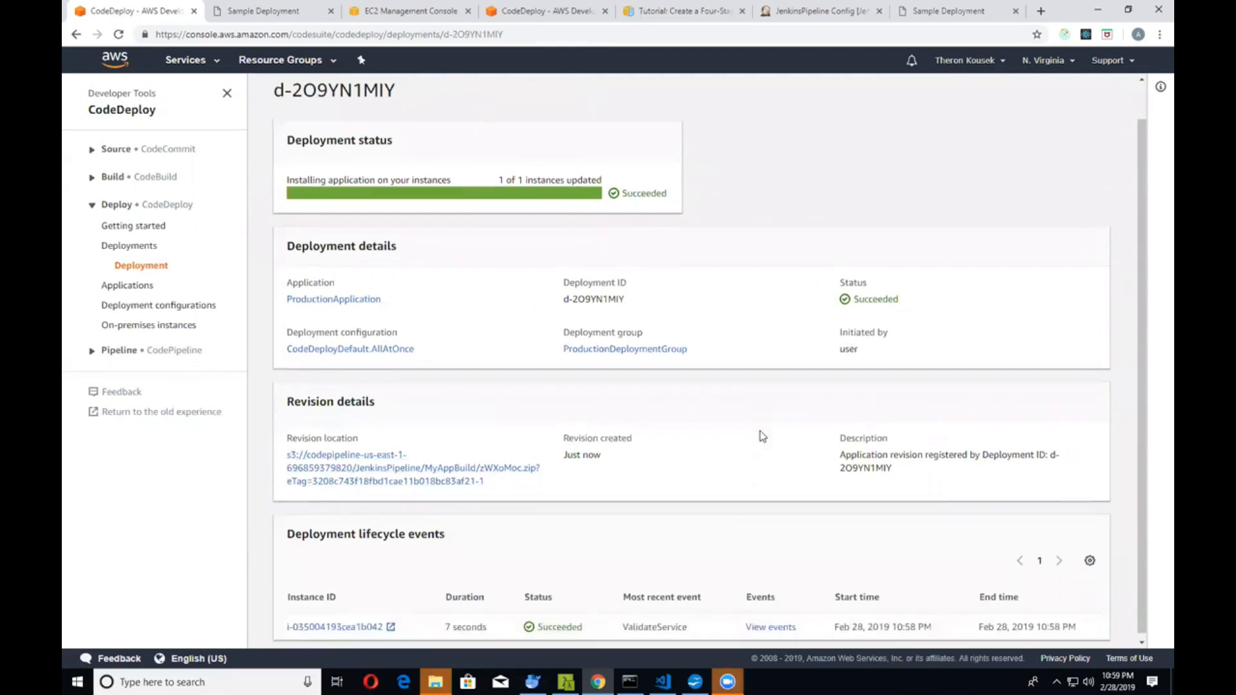
{"action": "left_click", "coordinate": [771, 622]}
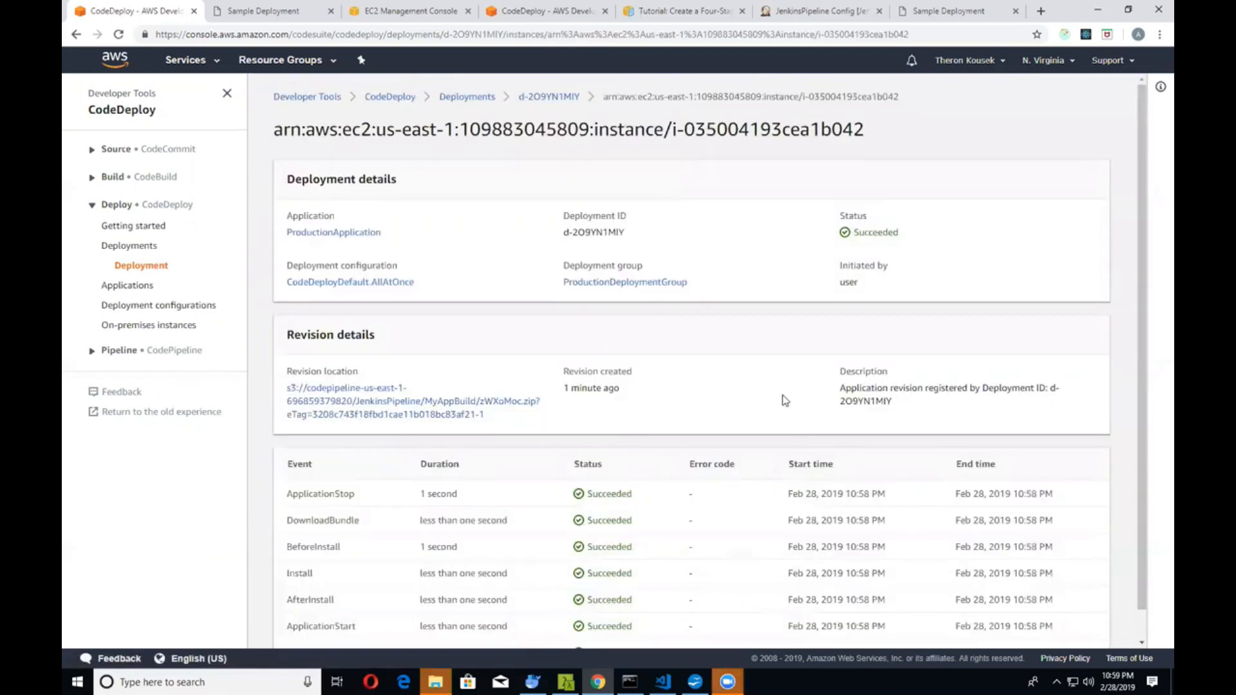
{"action": "scroll", "coordinate": [712, 435], "scroll_direction": "down", "scroll_amount": 1}
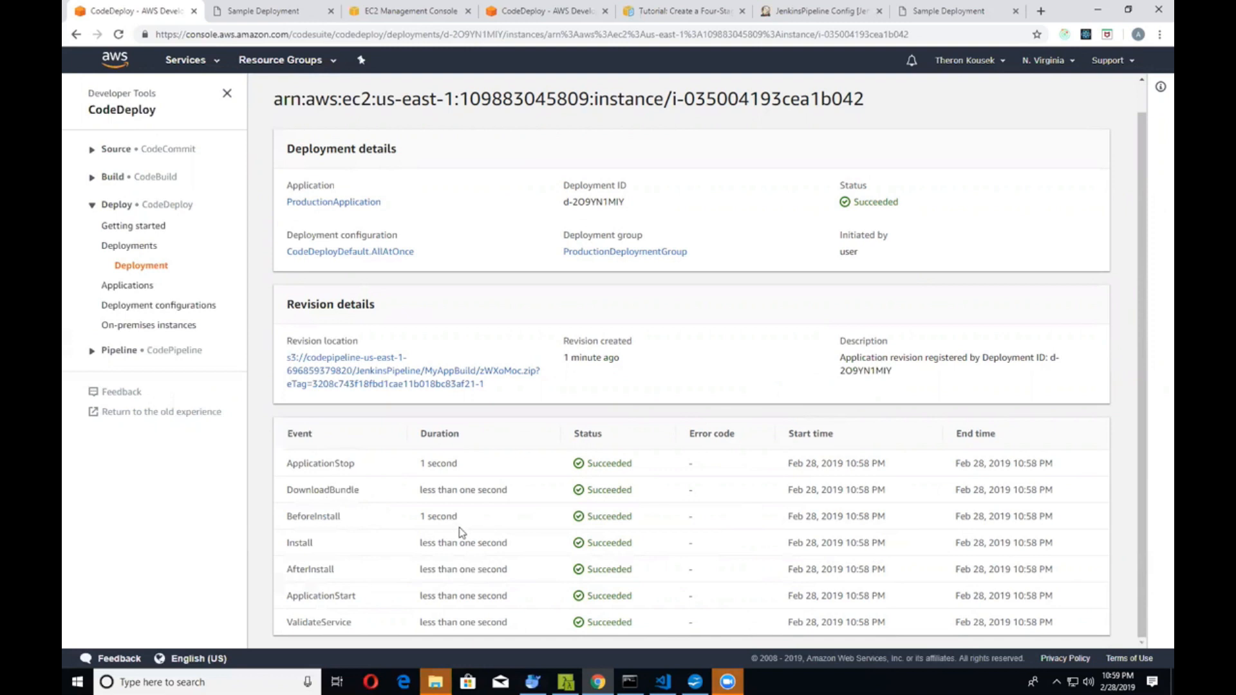
Step: Select CodeDeployProductionInstance in the EC2 console and copy its IPv4 public IP
{"action": "left_click", "coordinate": [386, 12]}
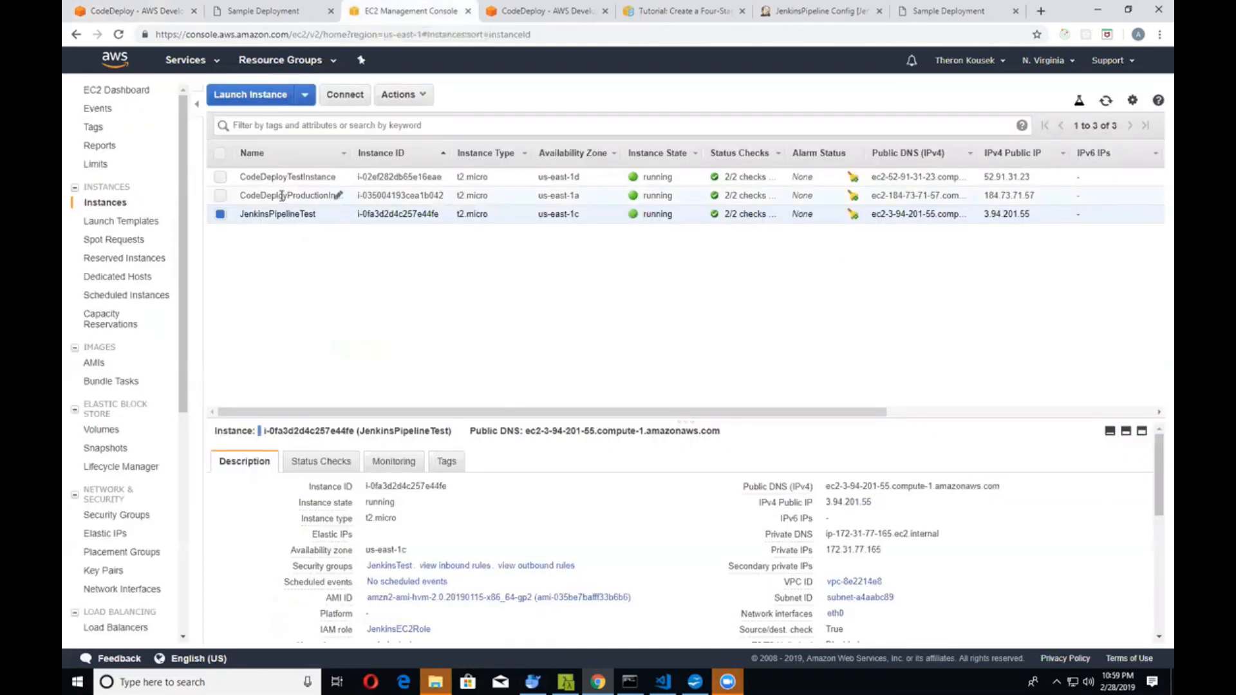
{"action": "left_click", "coordinate": [282, 195]}
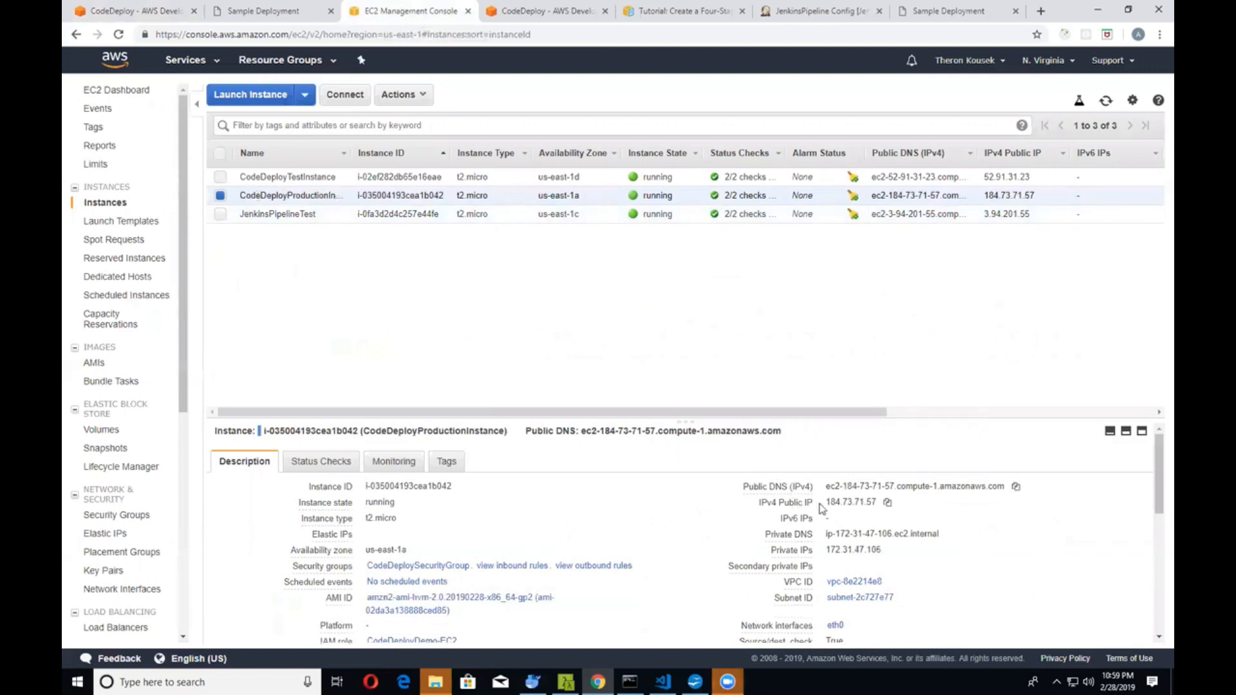
{"action": "left_click_drag", "start_coordinate": [827, 501], "coordinate": [874, 503]}
{"action": "key", "text": "ctrl+c"}
Step: Load 184.73.71.57/index.html in the Sample Deployment page and highlight its Congratulations heading
{"action": "left_click", "coordinate": [941, 13]}
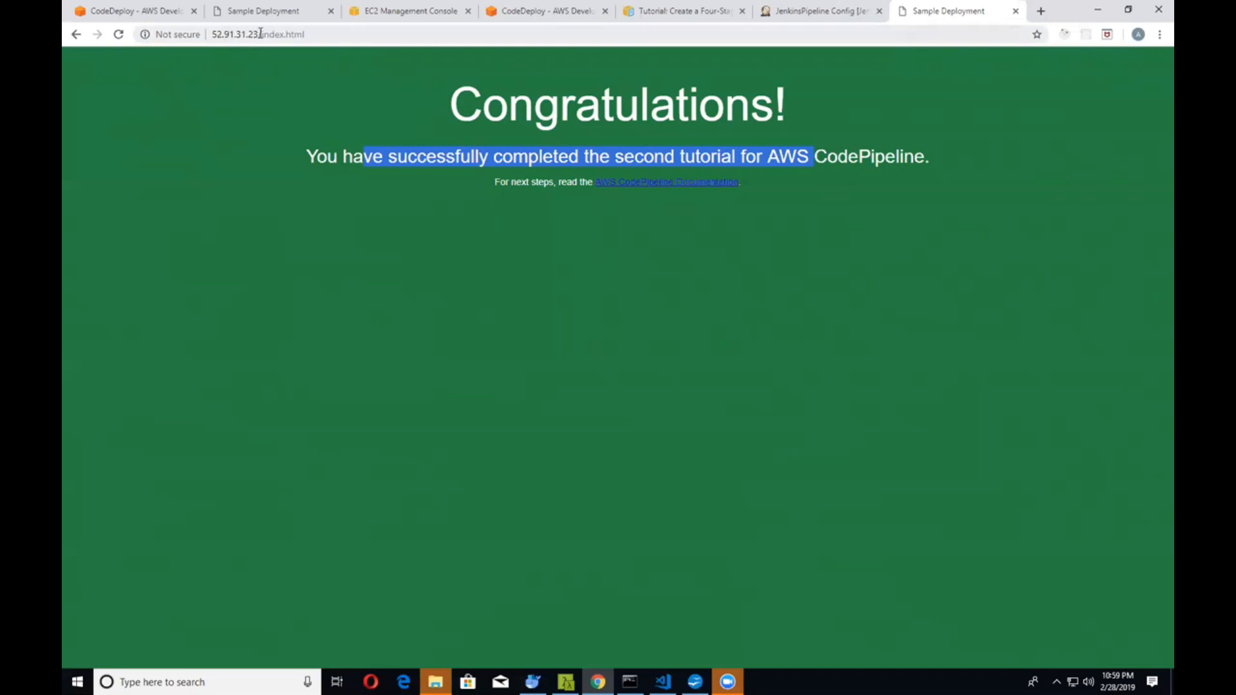
{"action": "left_click_drag", "start_coordinate": [260, 33], "coordinate": [200, 34]}
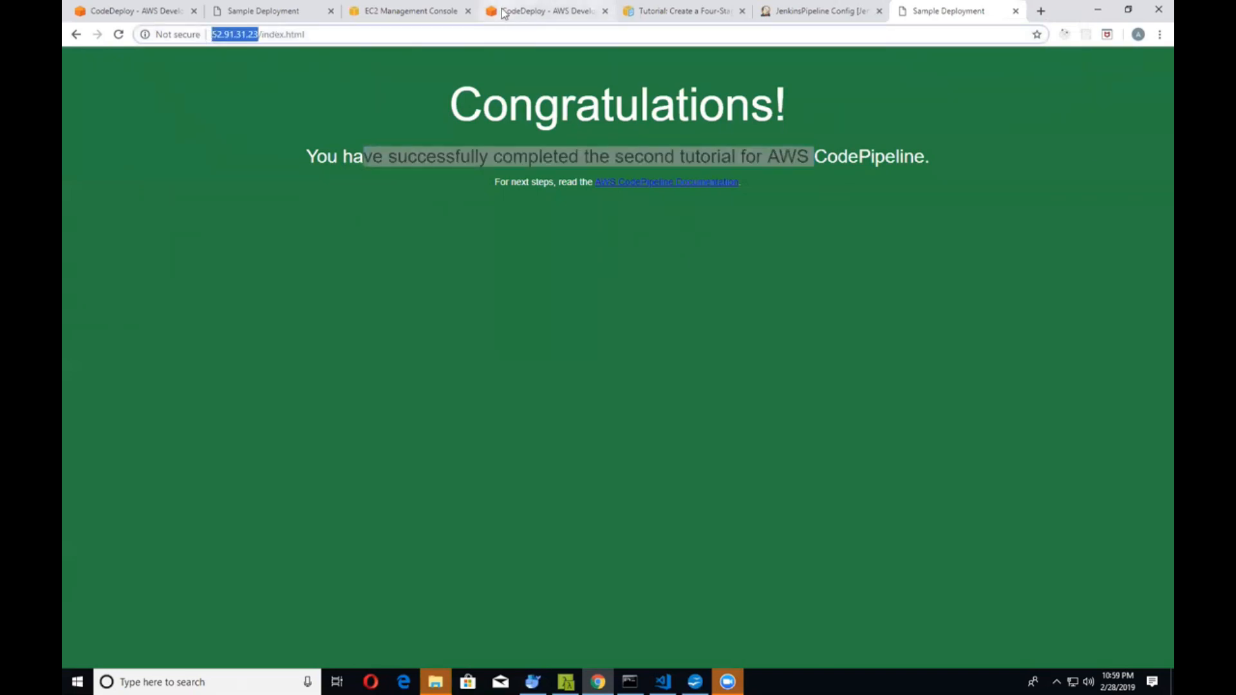
{"action": "key", "text": "ctrl+v"}
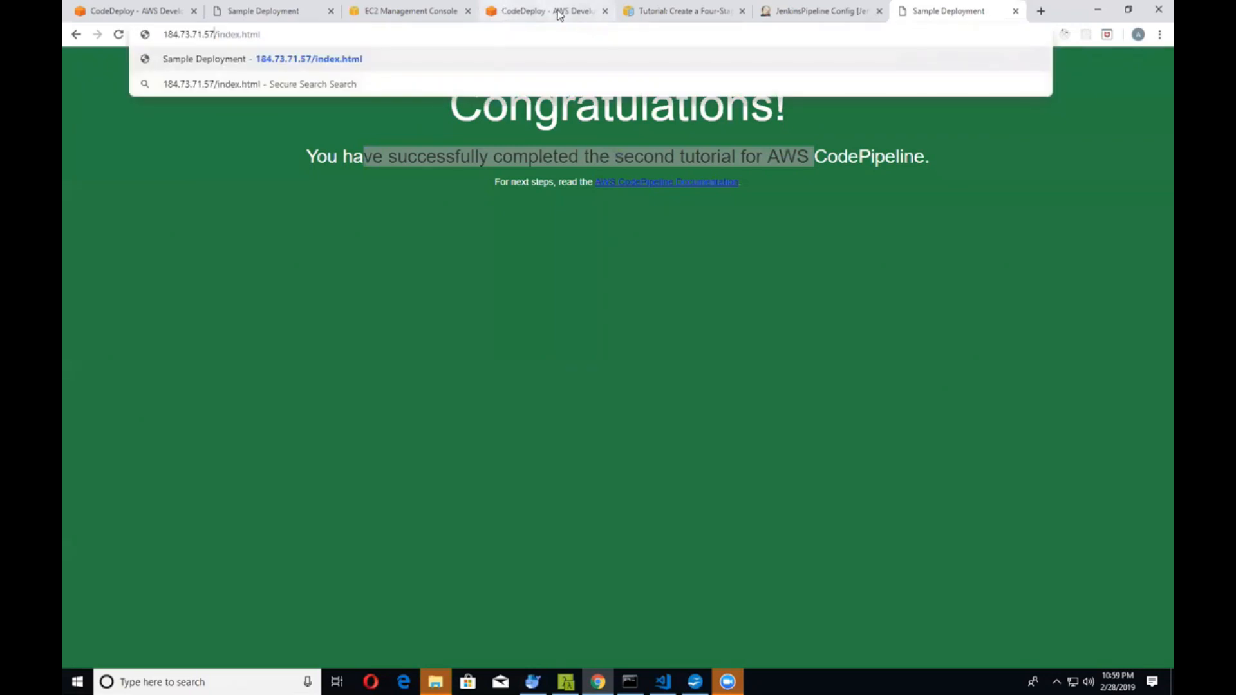
{"action": "key", "text": "Return"}
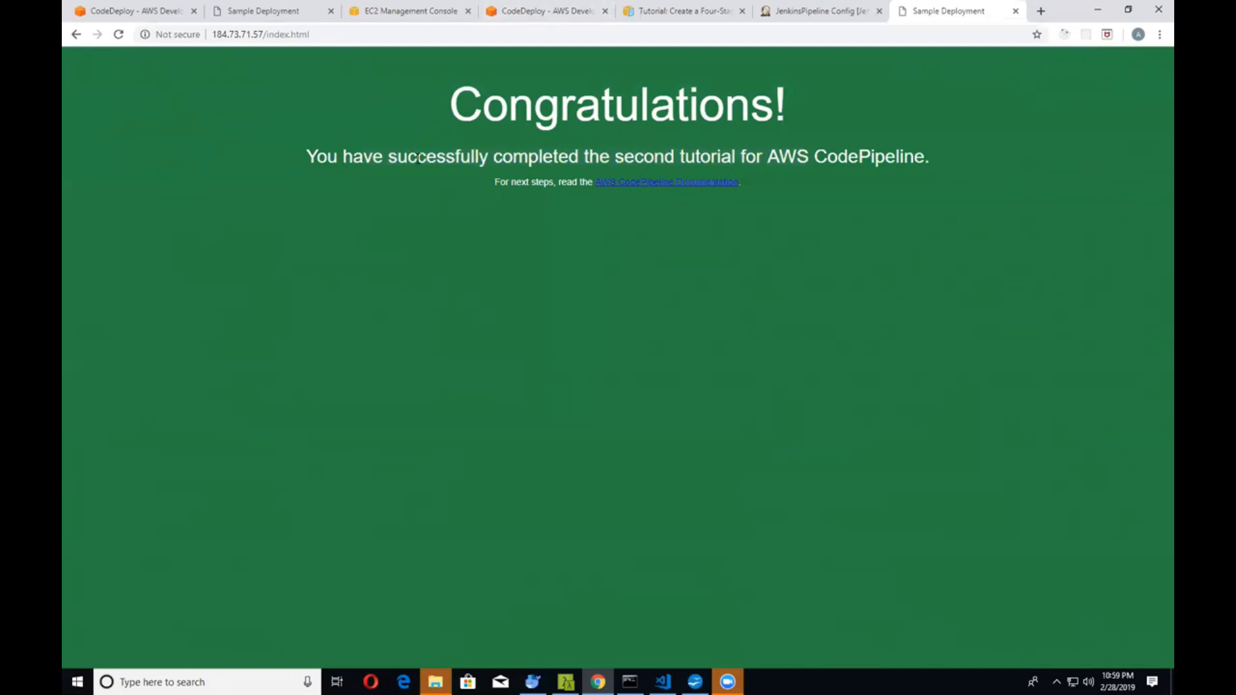
{"action": "left_click_drag", "start_coordinate": [454, 98], "coordinate": [726, 110]}
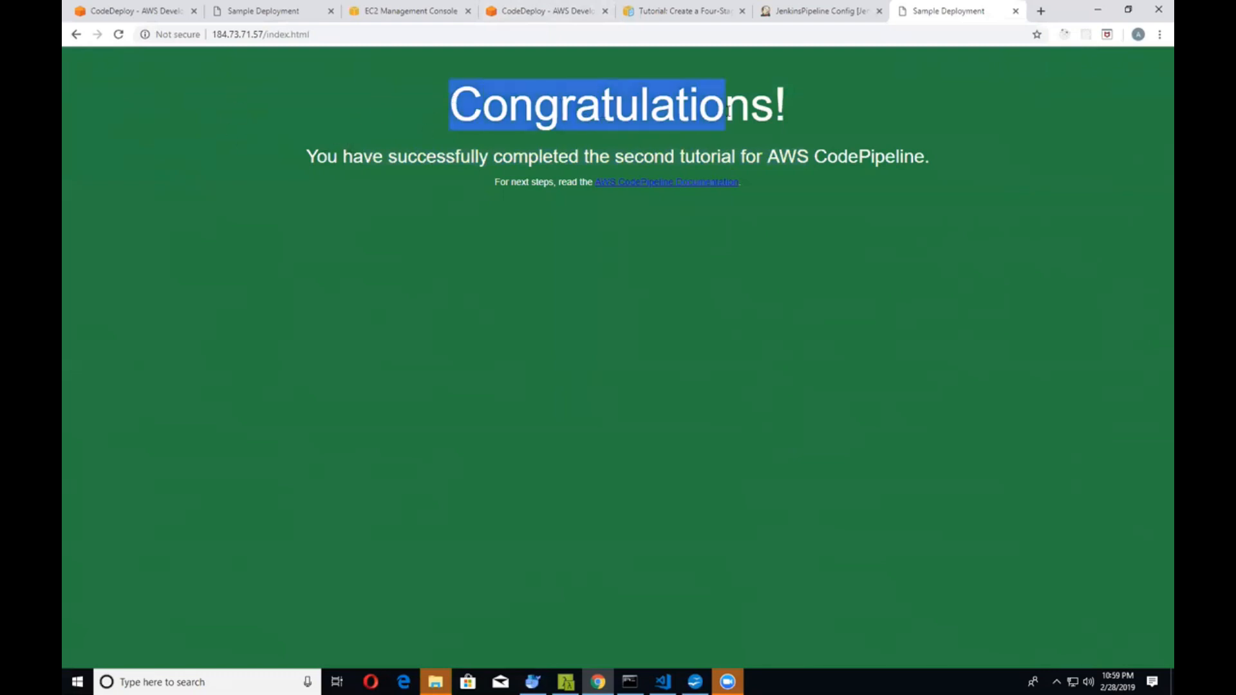
Step: Review the test, production and JenkinsPipelineTest instances in EC2, and look at the JenkinsPipeline job configuration in Jenkins
{"action": "left_click", "coordinate": [383, 13]}
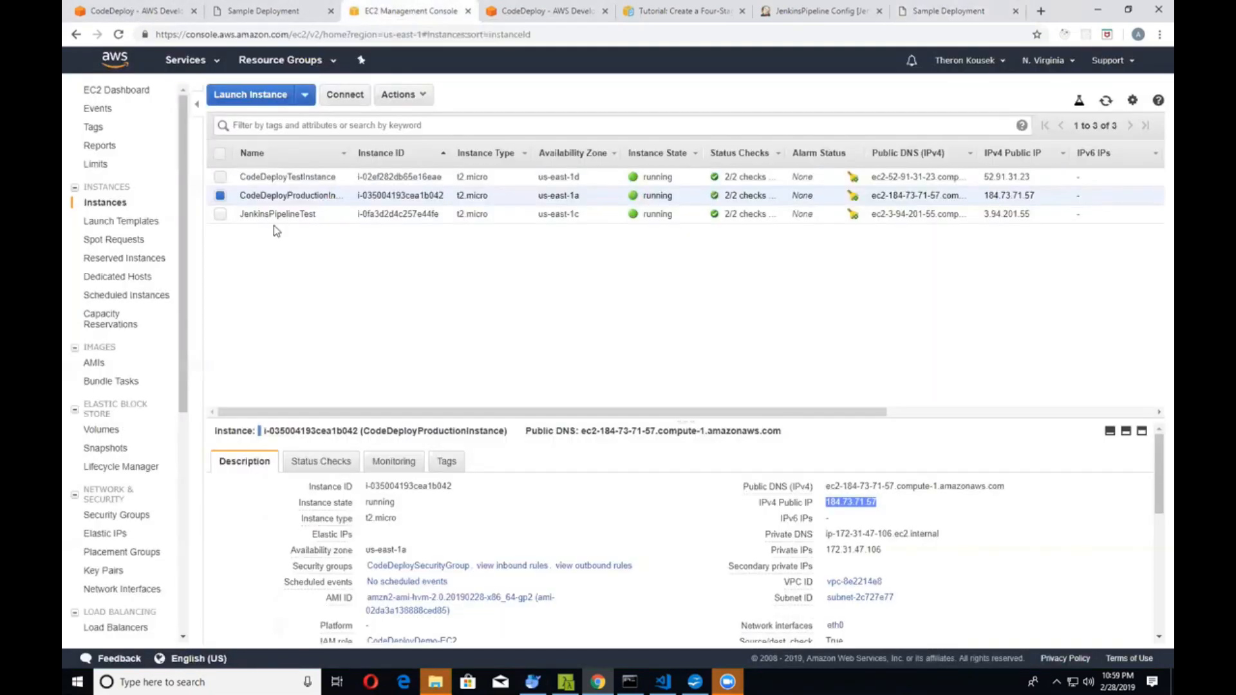
{"action": "left_click", "coordinate": [284, 176]}
{"action": "left_click", "coordinate": [286, 195]}
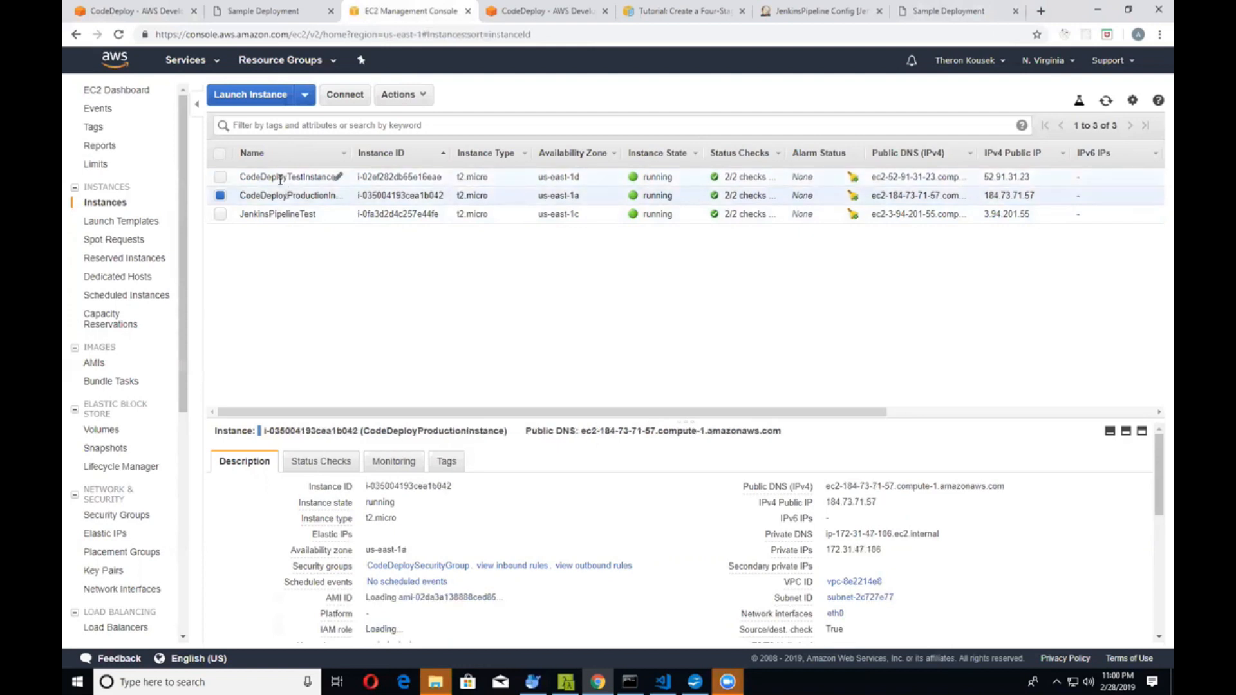
{"action": "left_click", "coordinate": [282, 178]}
{"action": "left_click", "coordinate": [284, 213]}
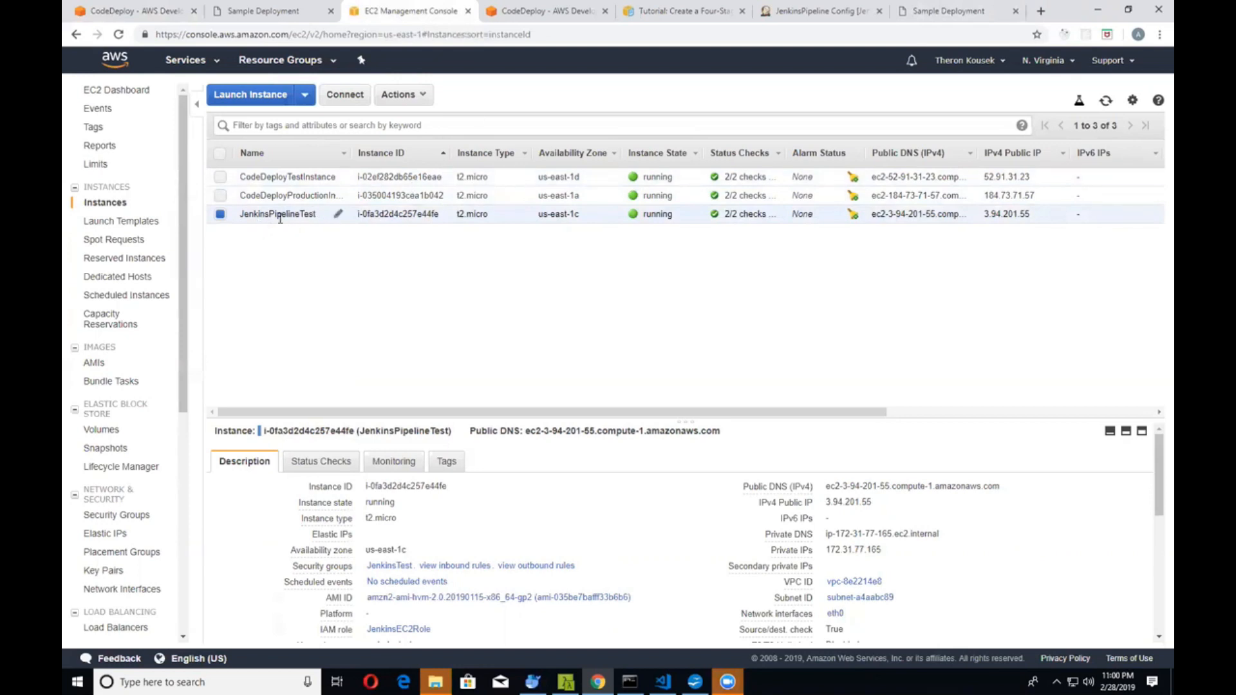
{"action": "left_click", "coordinate": [791, 13]}
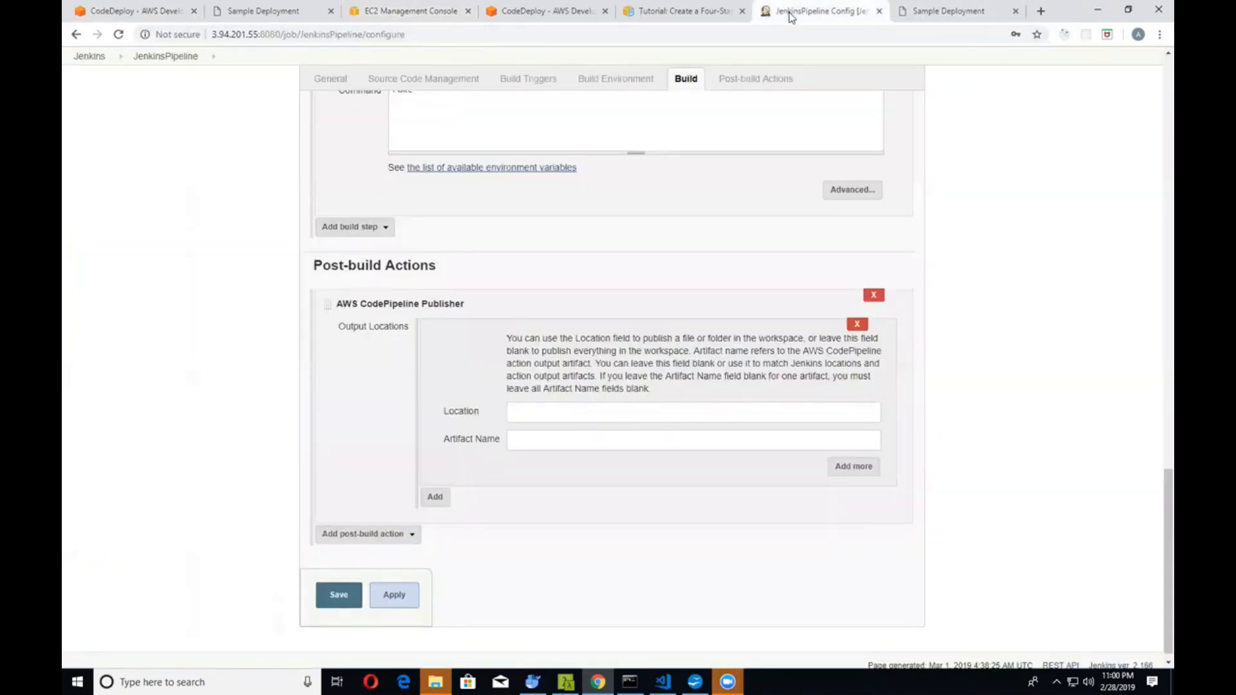
Step: Return to the AWS developer tools and open the WonderWidgets repository in CodeCommit to view its files
{"action": "left_click", "coordinate": [111, 12]}
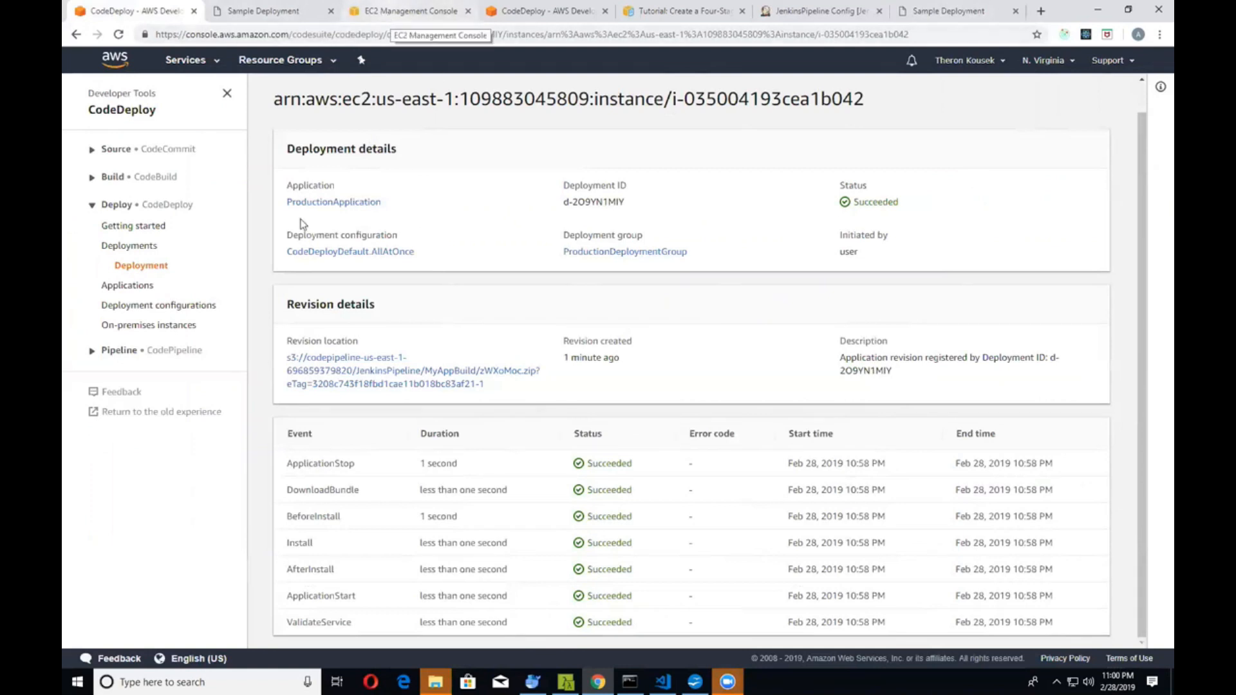
{"action": "left_click", "coordinate": [370, 11]}
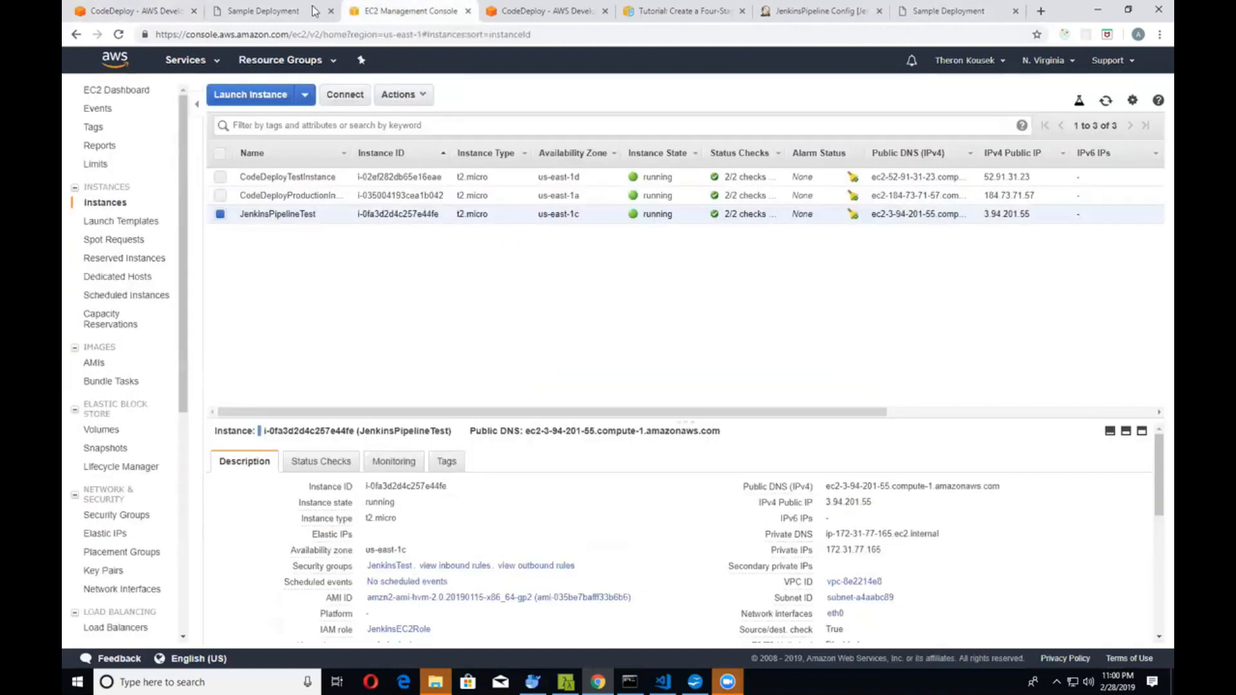
{"action": "left_click", "coordinate": [136, 11]}
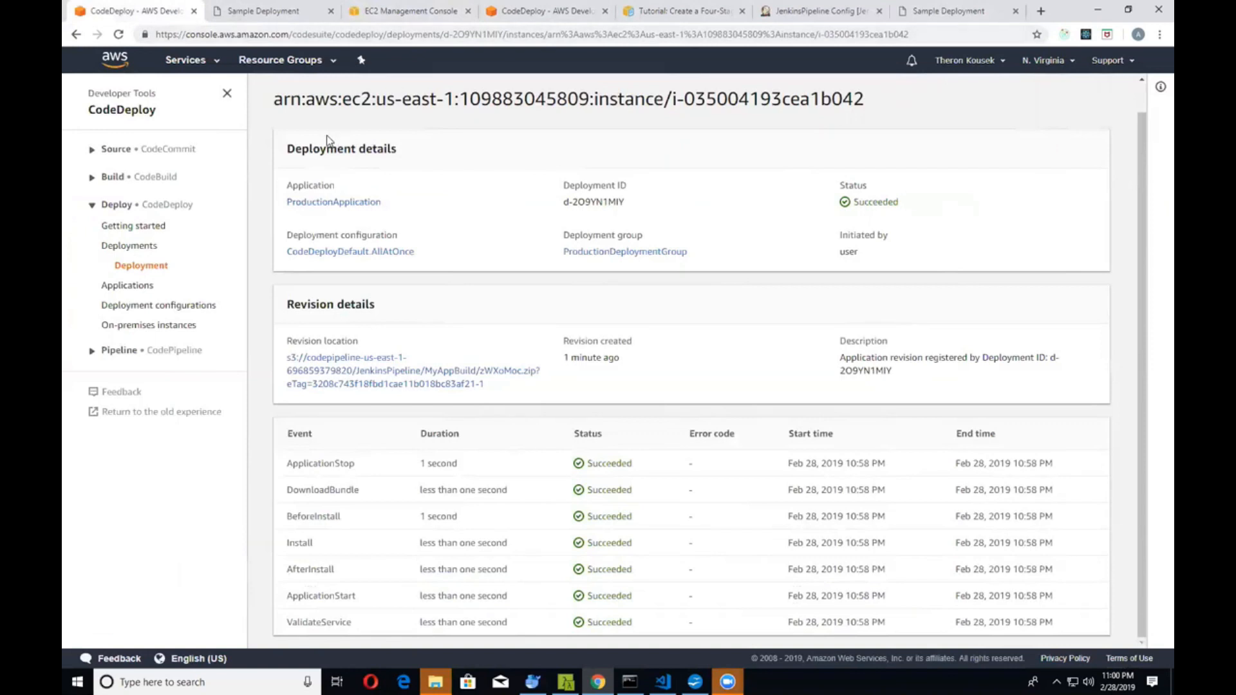
{"action": "left_click", "coordinate": [101, 150]}
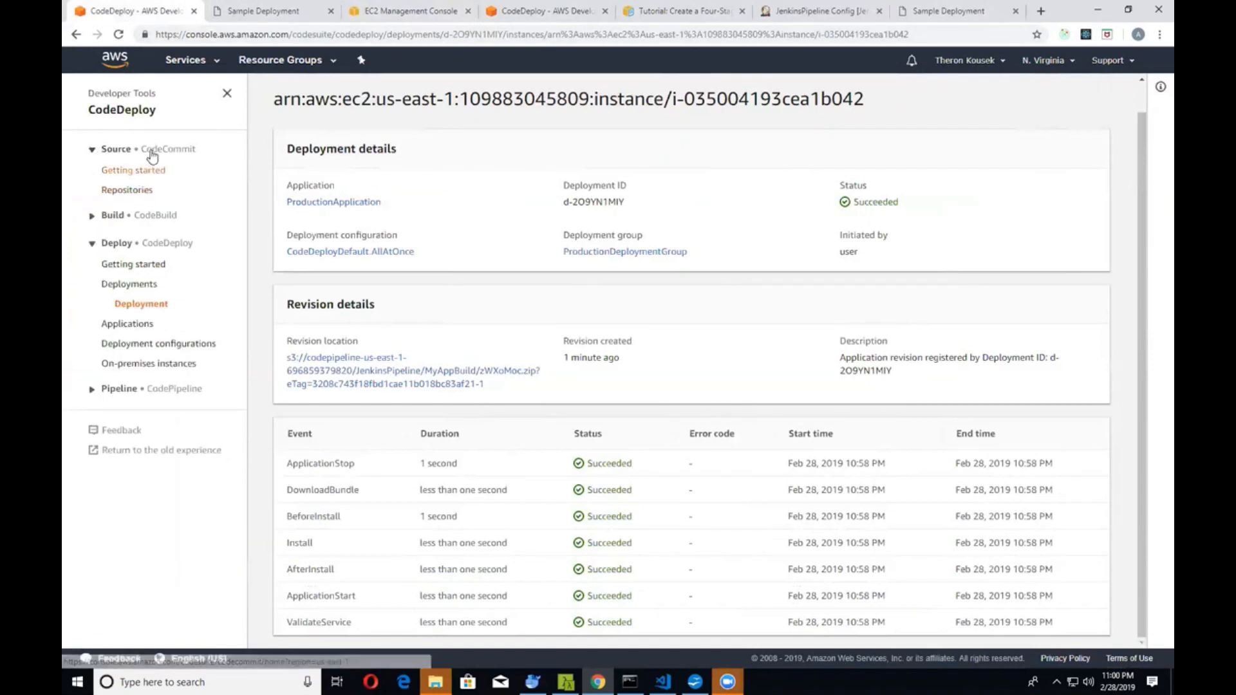
{"action": "left_click", "coordinate": [124, 193]}
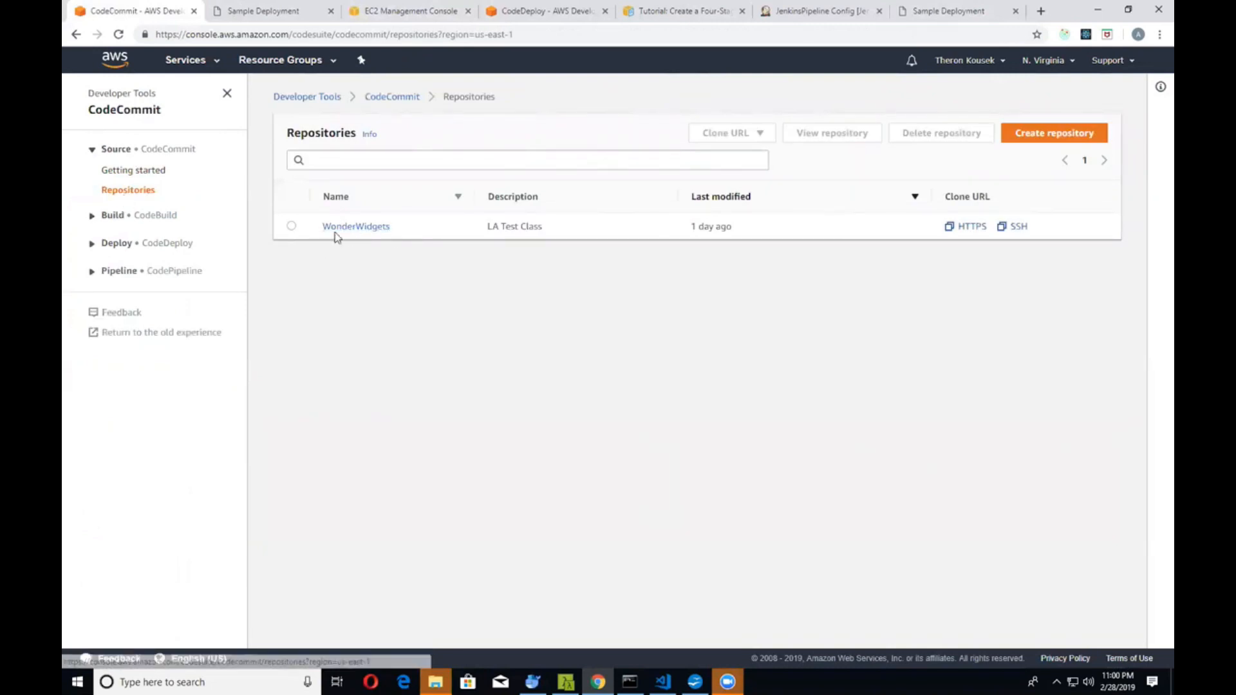
{"action": "left_click", "coordinate": [342, 227]}
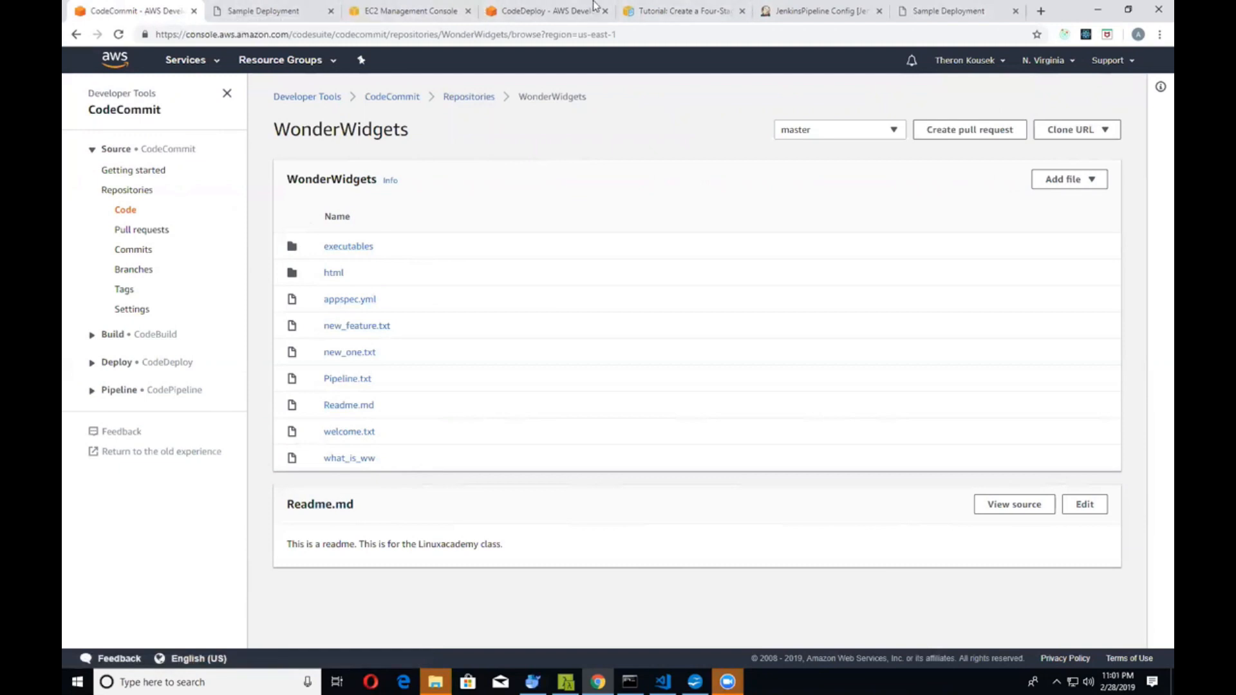
Step: From the four-stage pipeline tutorial, open the linked "Tutorial: Create a Simple Pipeline (CodeCommit Repository)" page
{"action": "left_click", "coordinate": [644, 11]}
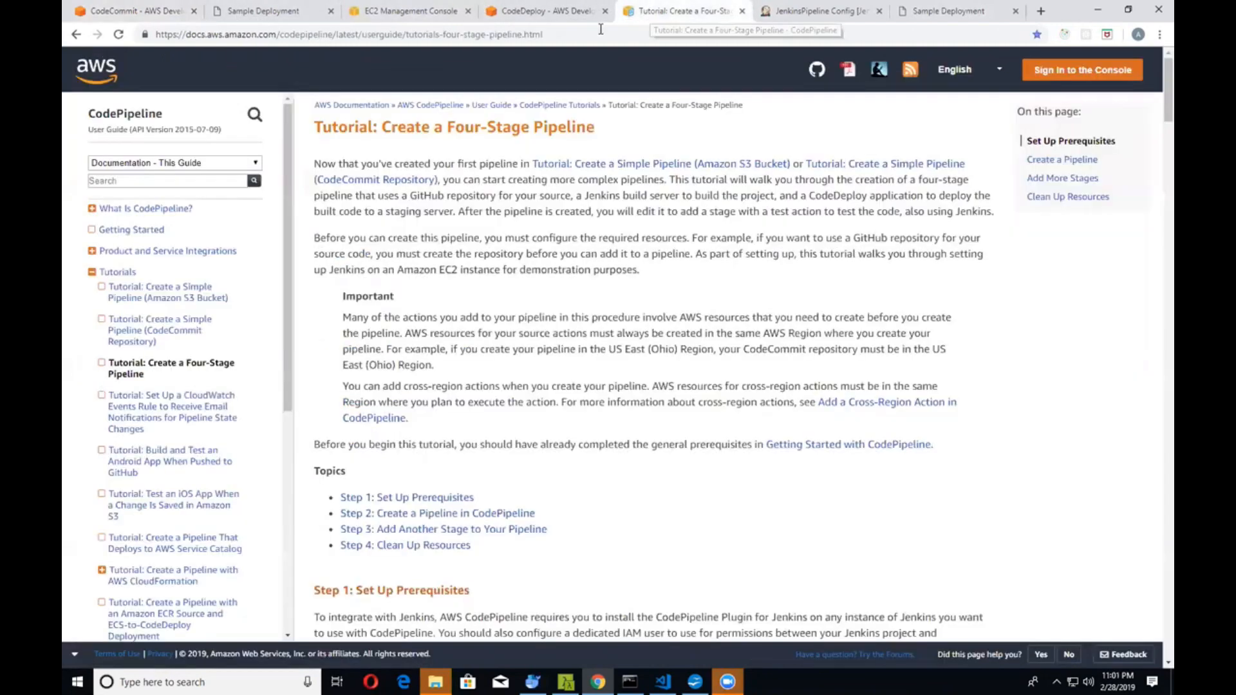
{"action": "double_click", "coordinate": [387, 129]}
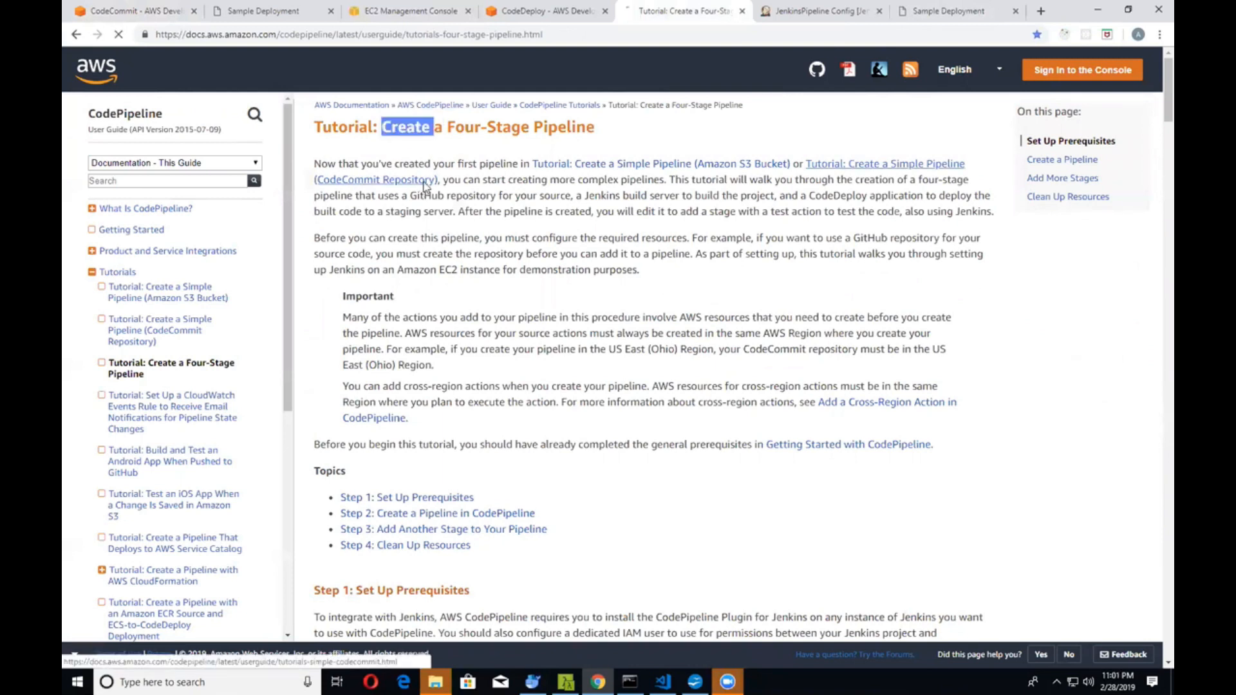
{"action": "left_click", "coordinate": [425, 181]}
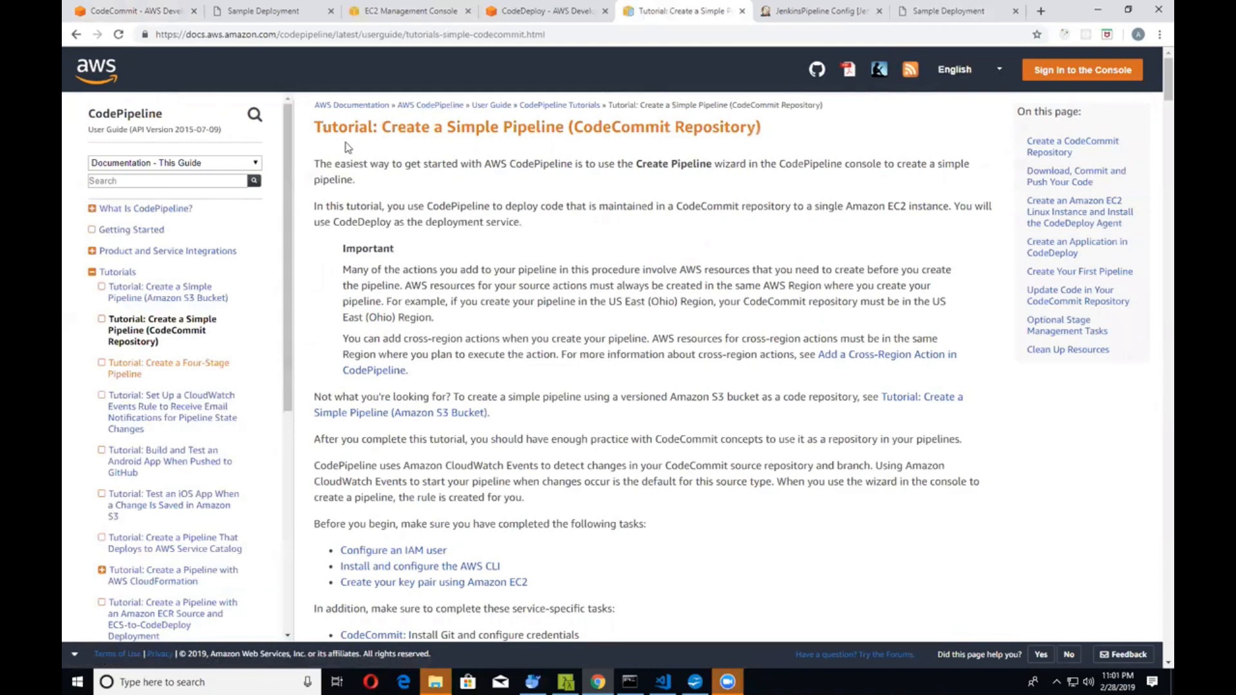